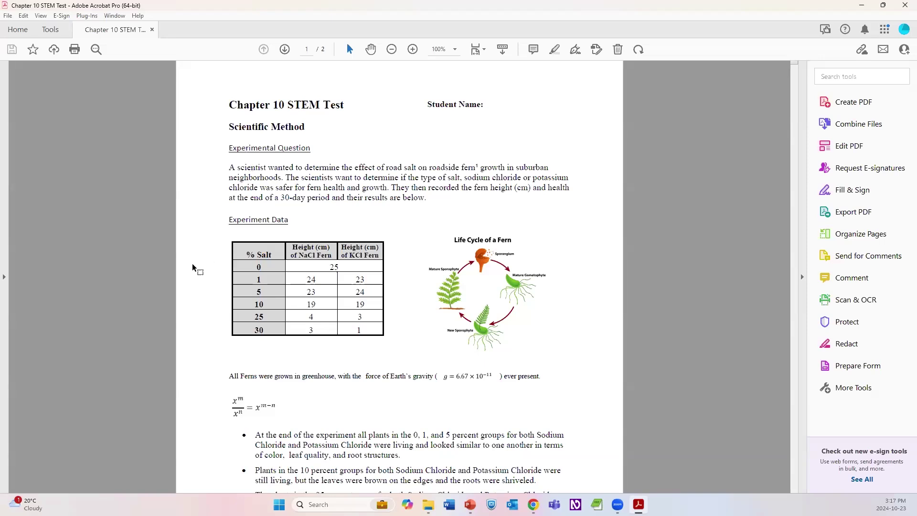
- Review the Chapter 10 STEM Test PDF from the fern experiment data to the questions on page 2, and close the document window
scroll(194, 267, "down", 3)
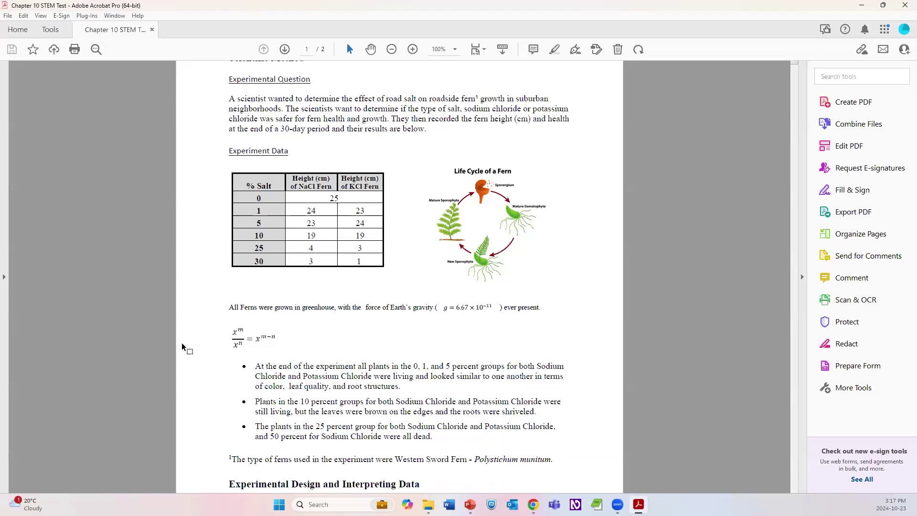
scroll(183, 347, "down", 3)
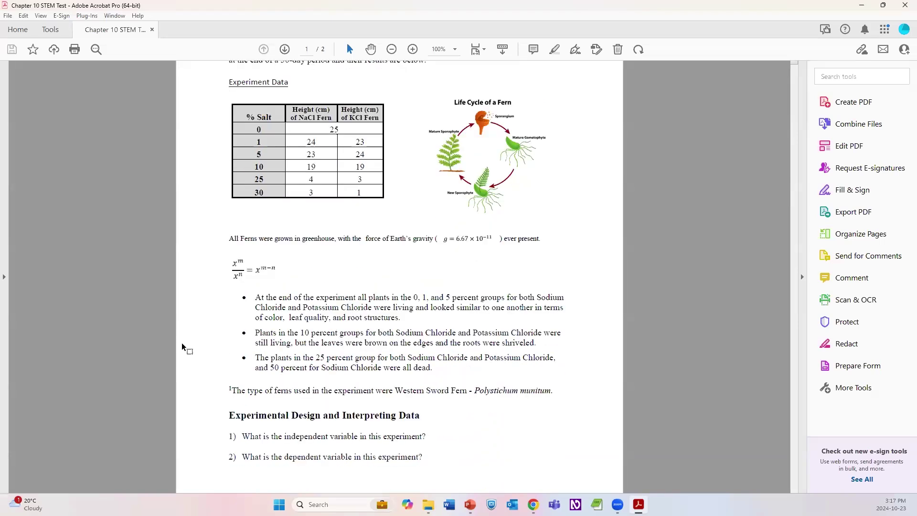
scroll(183, 348, "down", 2)
scroll(183, 348, "down", 4)
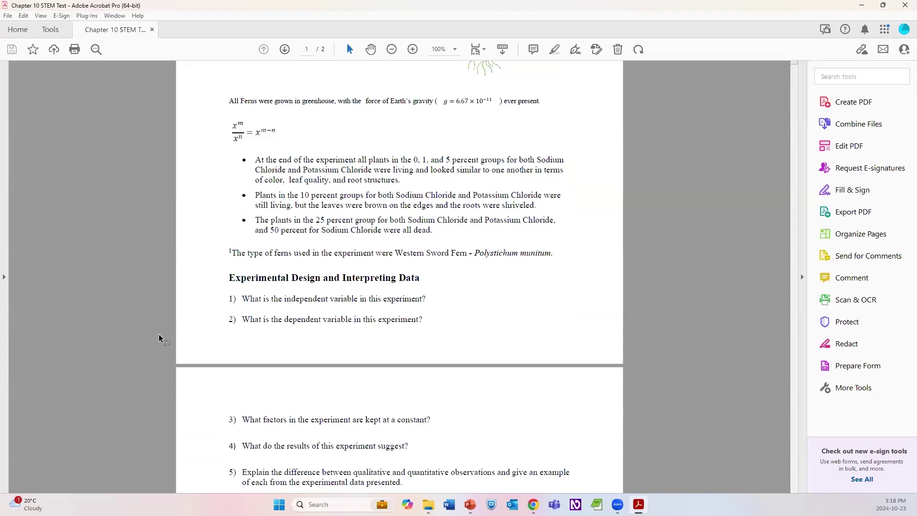
scroll(160, 338, "down", 5)
scroll(160, 339, "up", 4)
scroll(160, 338, "up", 12)
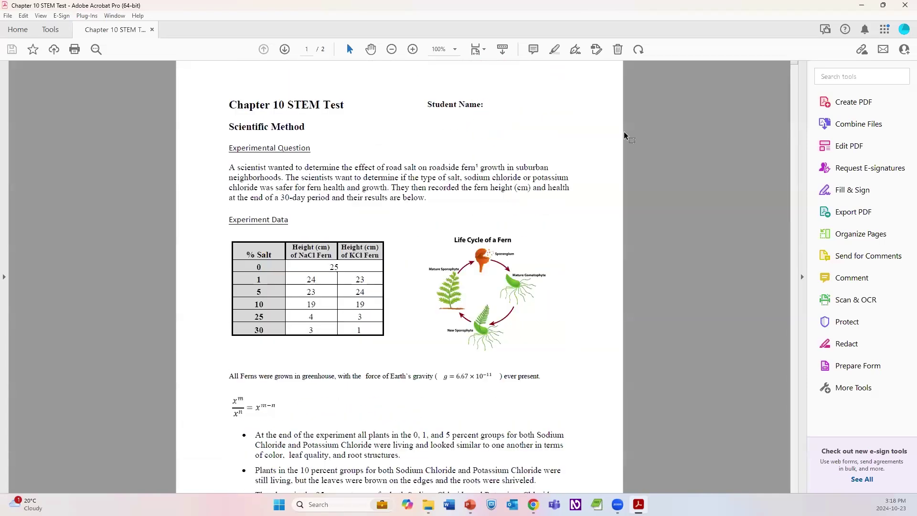
left_click(905, 5)
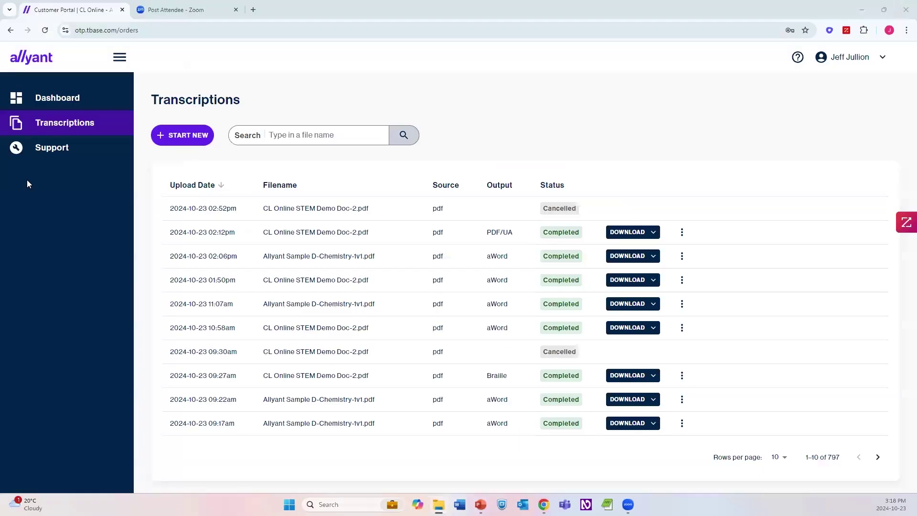
- Start a new transcription with CL Online STEM Demo Doc-2.pdf and mark the document as containing math content
left_click(184, 139)
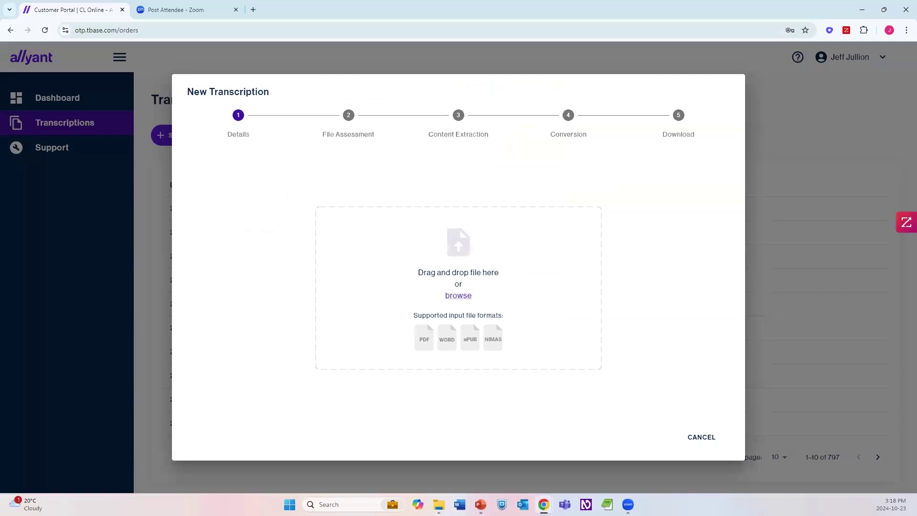
left_click_drag(217, 287, 451, 302)
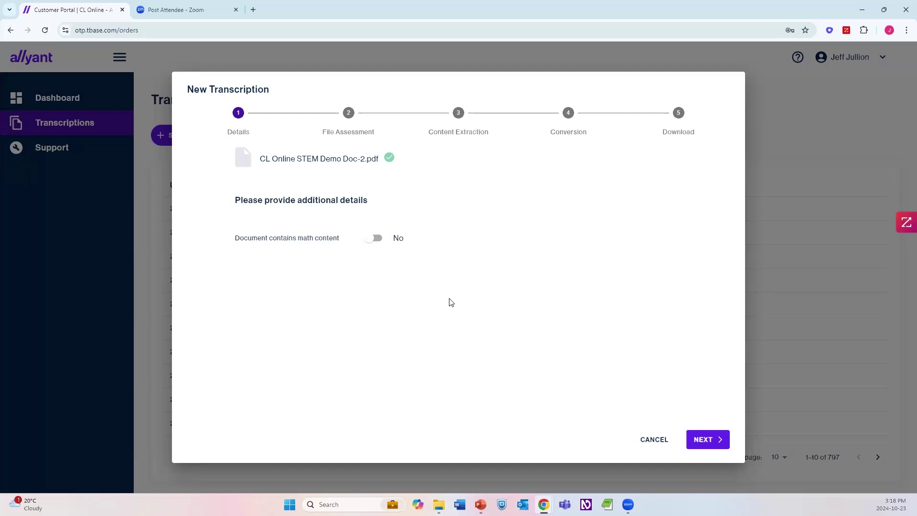
left_click(378, 239)
left_click(706, 439)
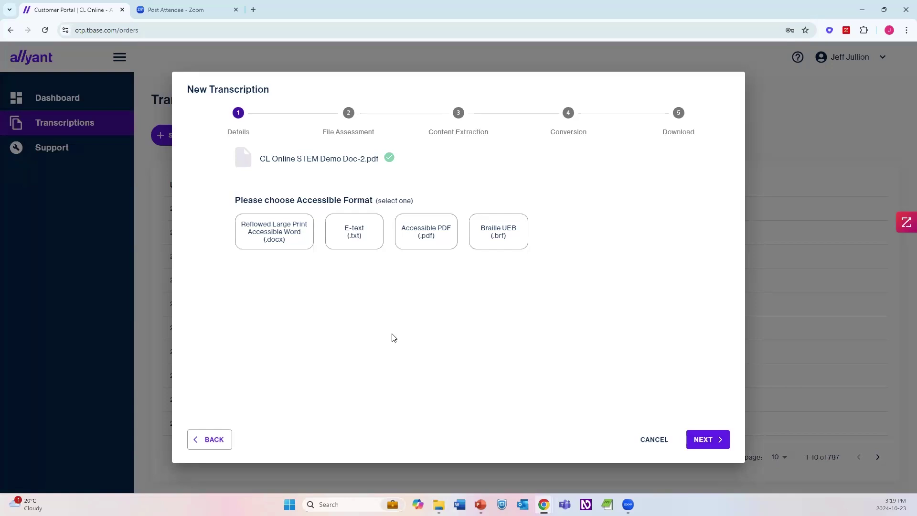
- Choose the Reflowed Large Print Accessible Word (.docx) format with color images and Letter page size, and submit the details
left_click(493, 244)
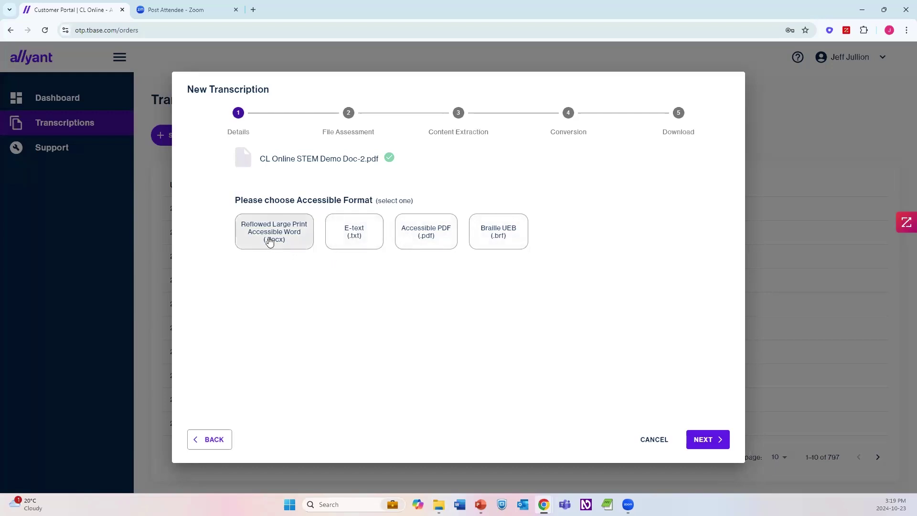
left_click(293, 245)
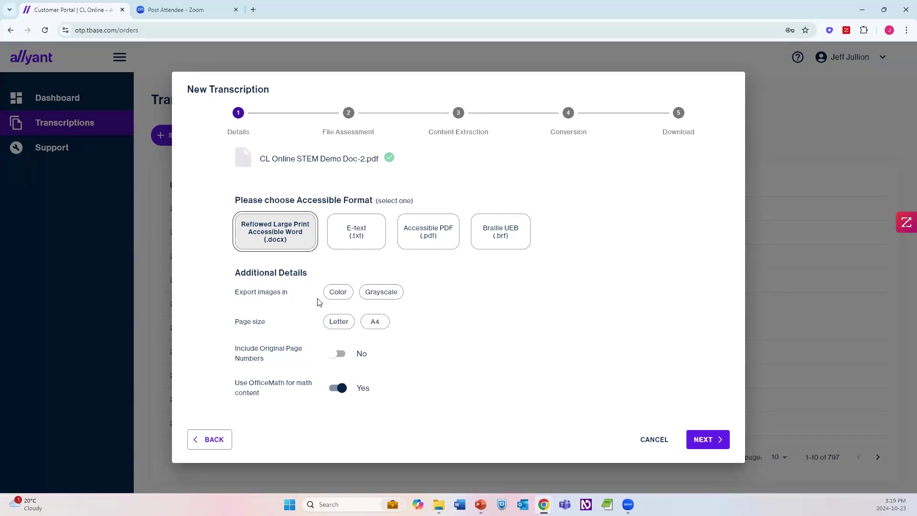
left_click(336, 297)
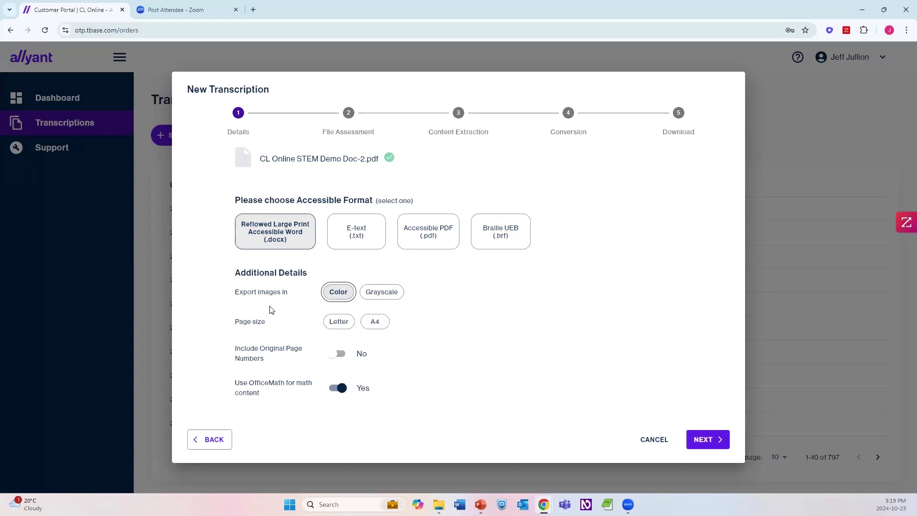
left_click(335, 324)
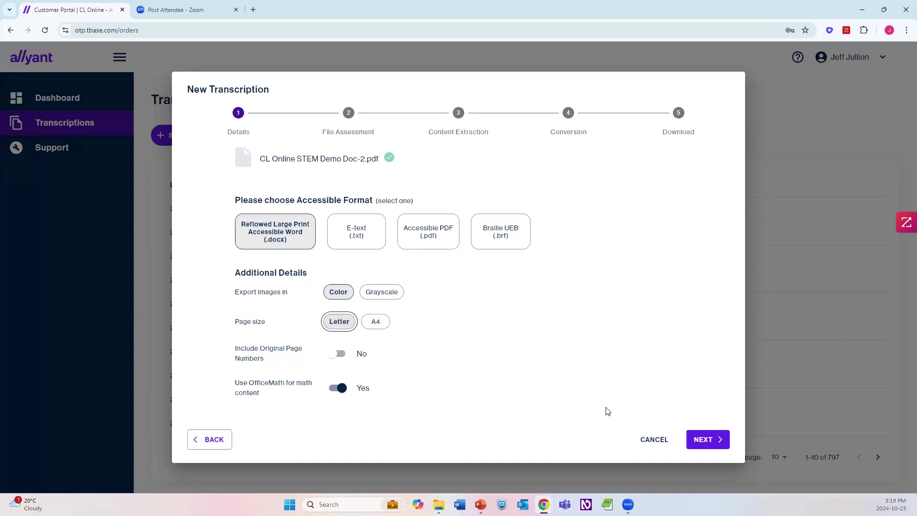
left_click(705, 441)
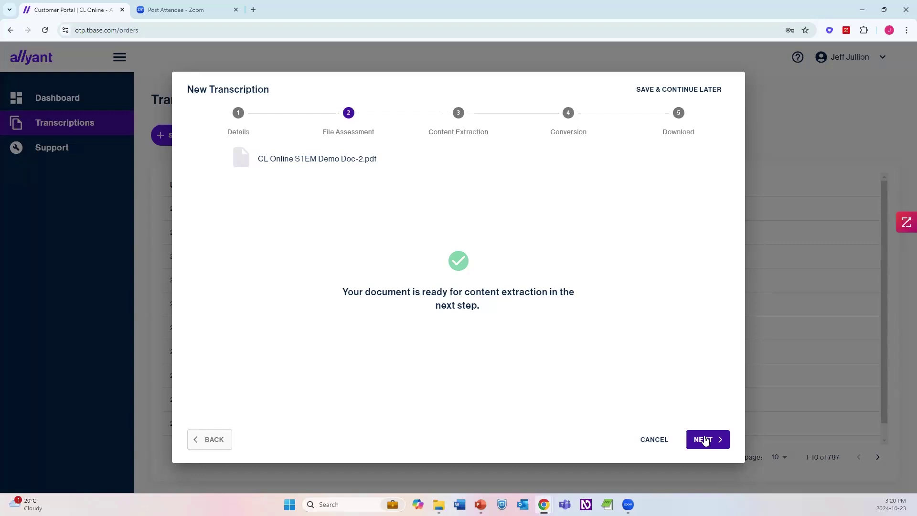
- Proceed through content extraction with both clarification options kept, and describe the fern diagram as "Life cycle of fern"
left_click(705, 440)
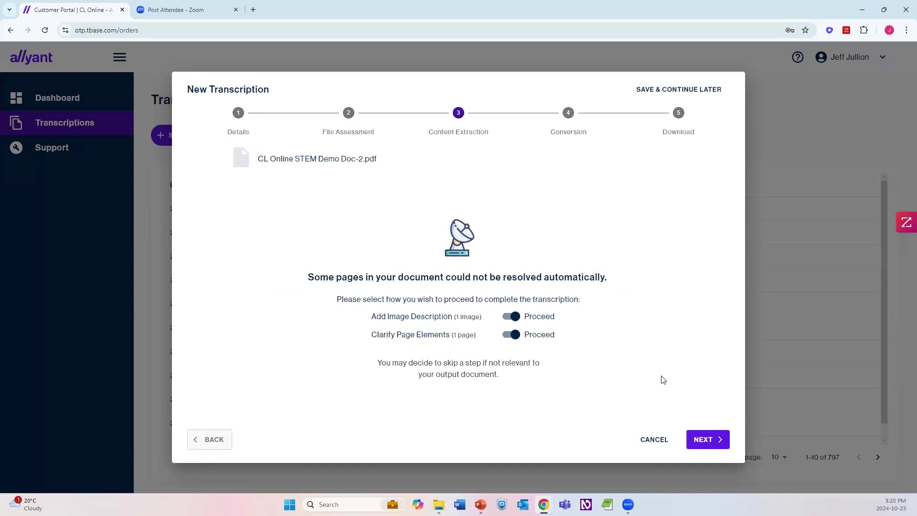
left_click(709, 438)
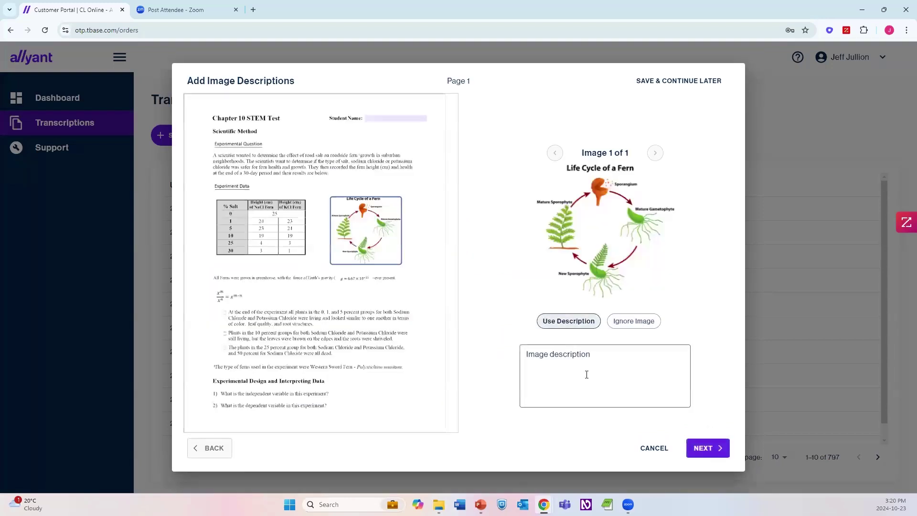
left_click(554, 366)
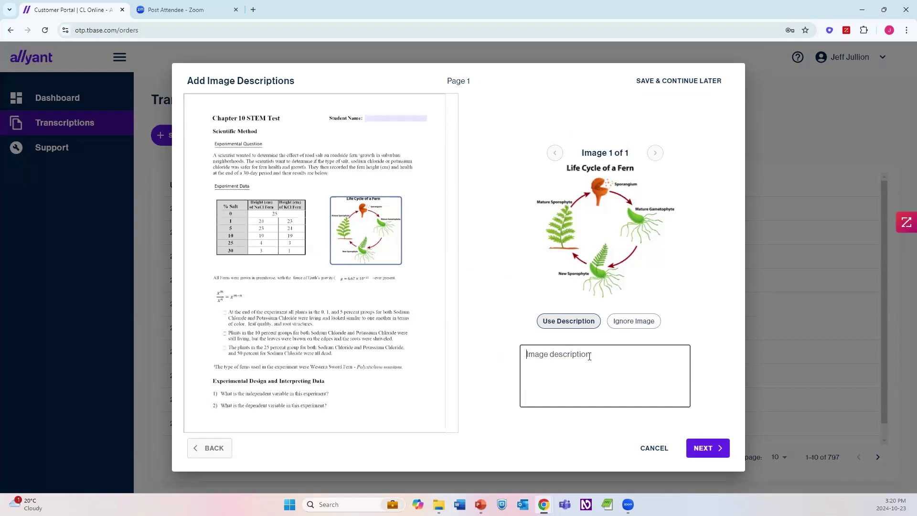
type("Life ")
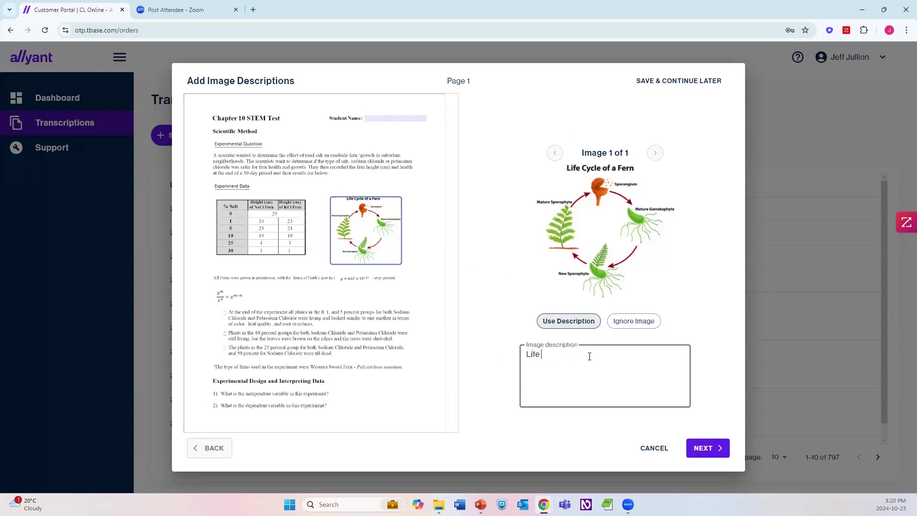
type("cycle of fern")
left_click(708, 446)
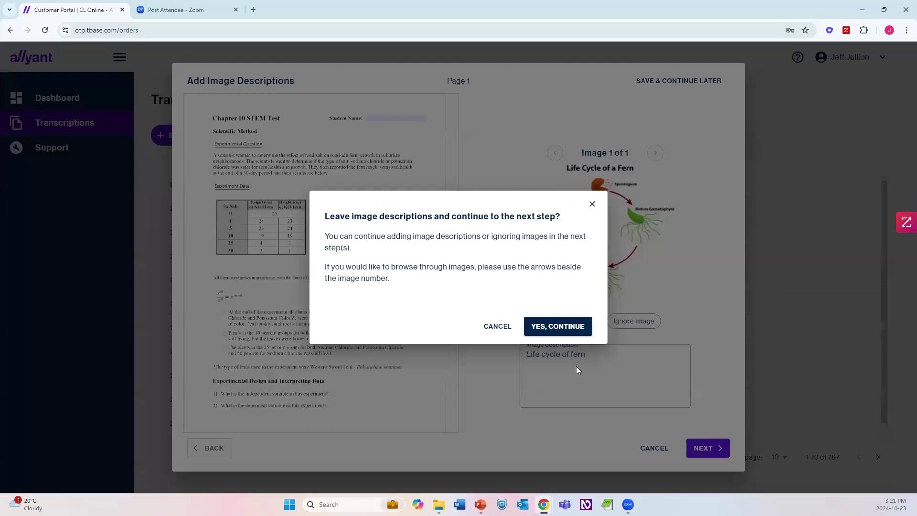
left_click(569, 330)
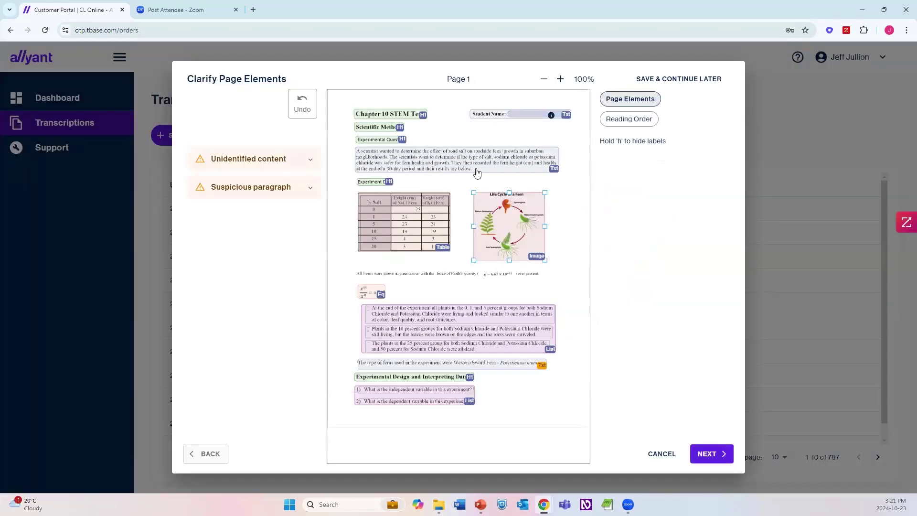
- Expand the unidentified content and suspicious paragraph warnings, and extend the flagged fern-type paragraph's container to include its footnote number
left_click(311, 163)
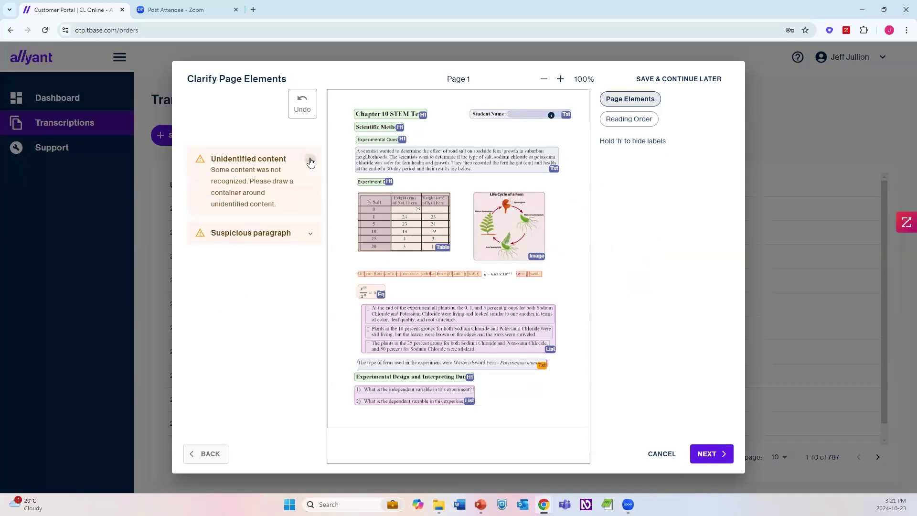
left_click(312, 234)
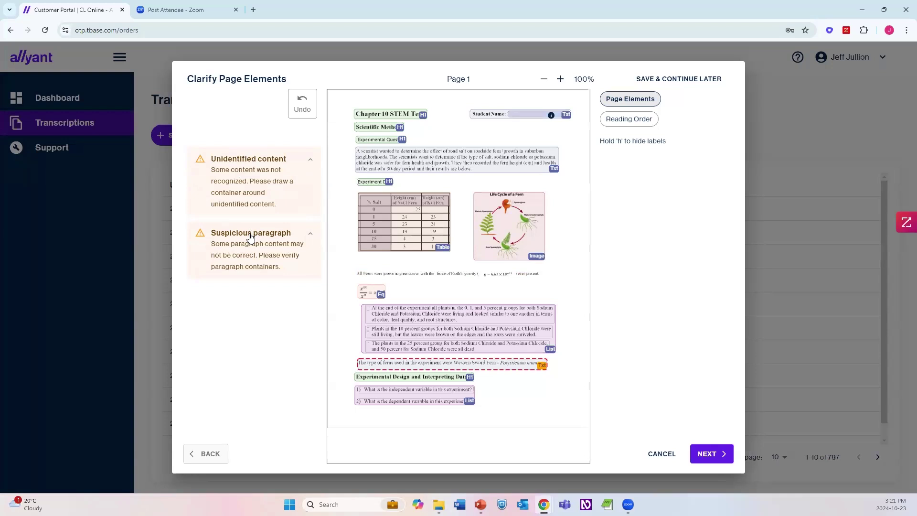
left_click(356, 363)
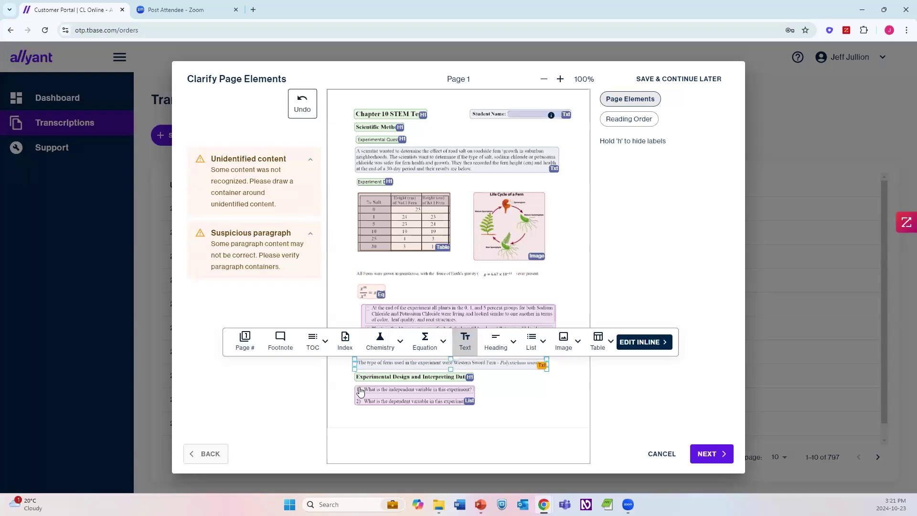
left_click(614, 404)
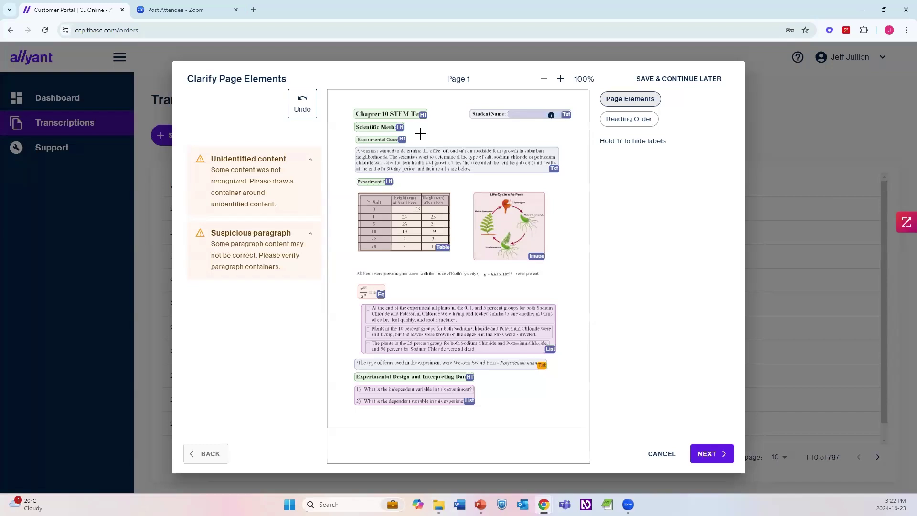
- Change the "Scientific Method" heading on page 1 to level H2
left_click(410, 117)
left_click(384, 128)
left_click(385, 129)
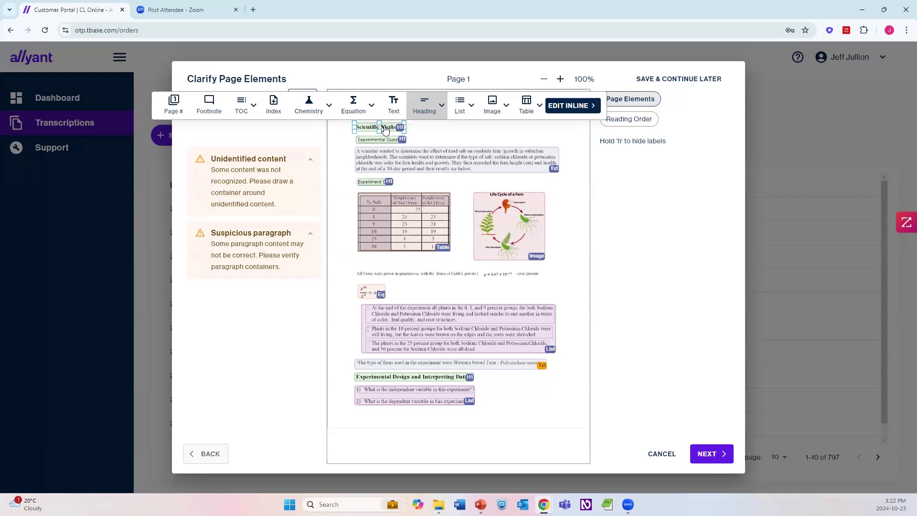
left_click(426, 107)
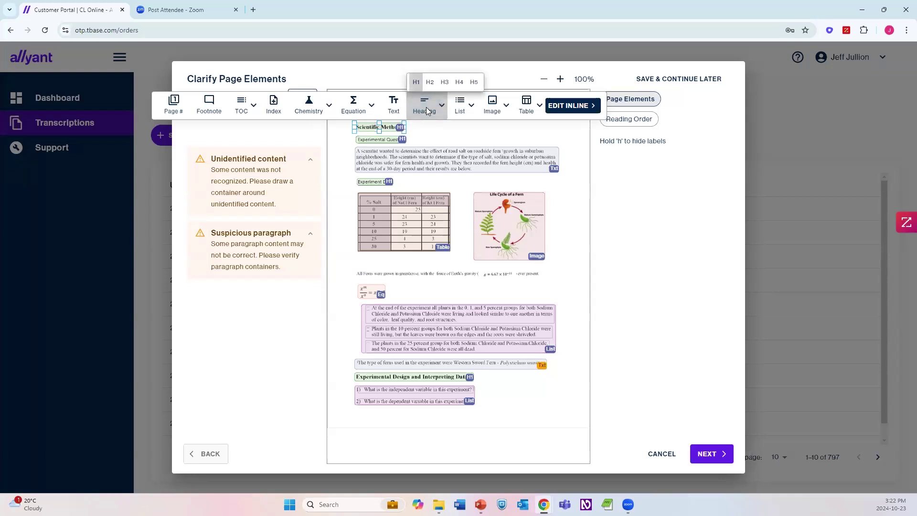
left_click(431, 83)
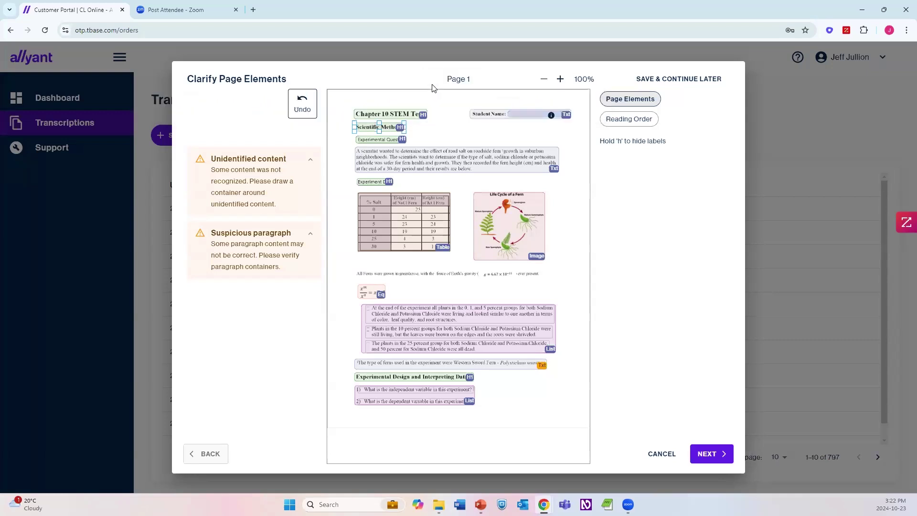
left_click(428, 137)
- Change the "Experimental Question" and "Experiment Data" headings to level H3
left_click(392, 140)
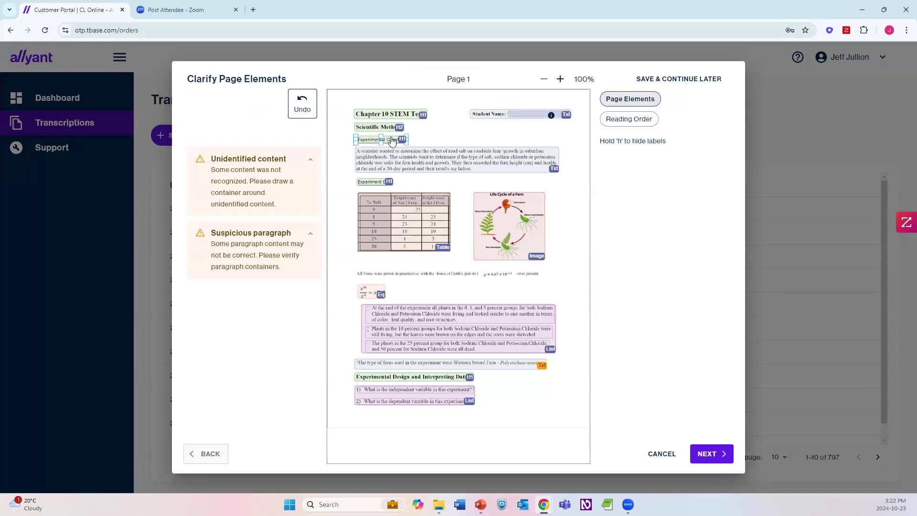
left_click(388, 142)
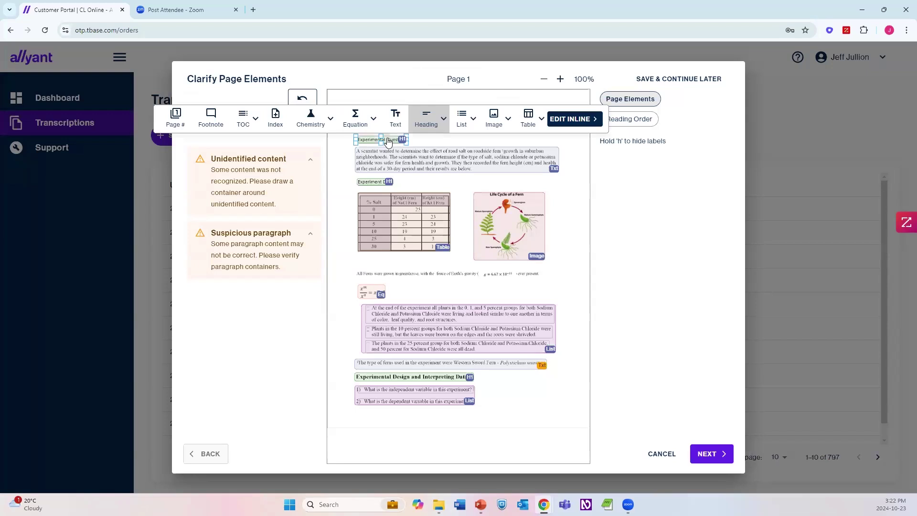
left_click(436, 123)
left_click(447, 96)
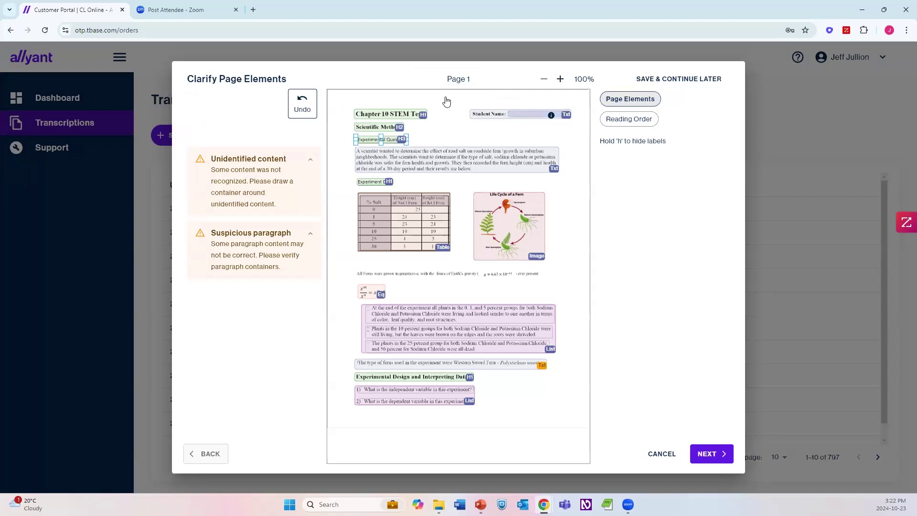
left_click(451, 159)
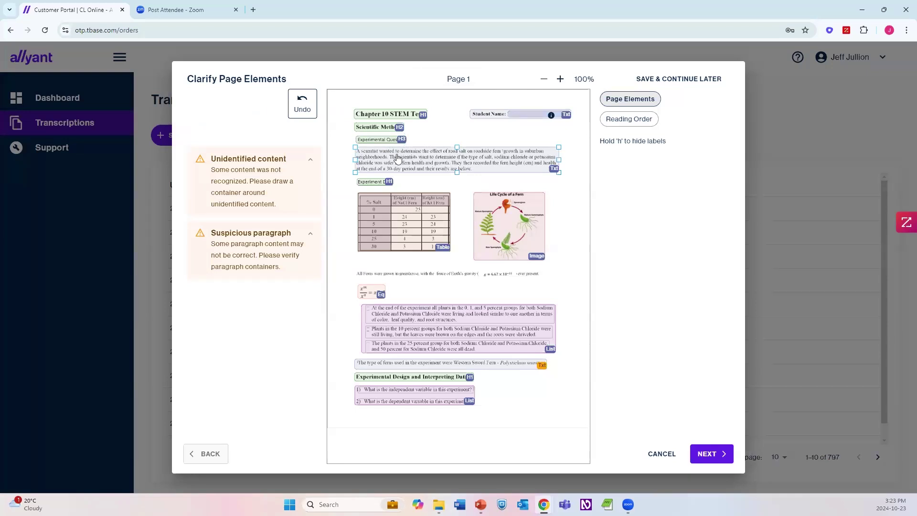
left_click(378, 181)
left_click(379, 183)
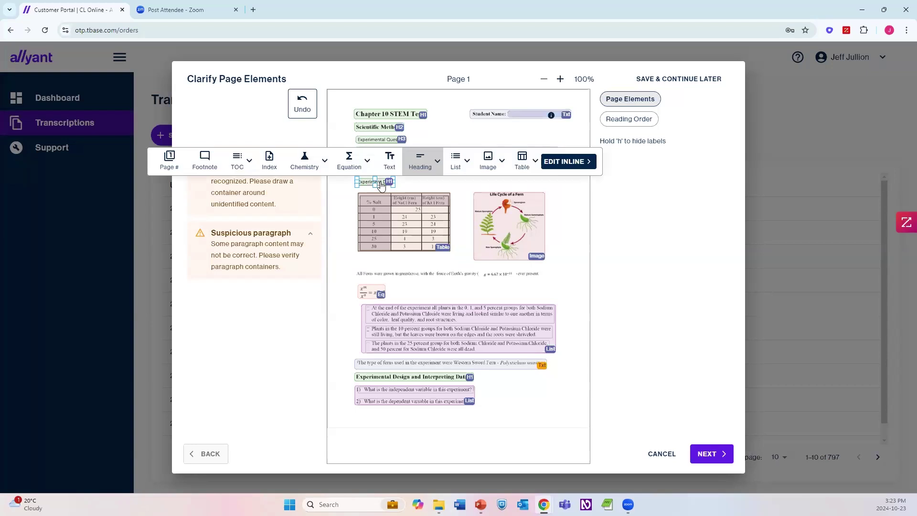
left_click(420, 165)
left_click(440, 138)
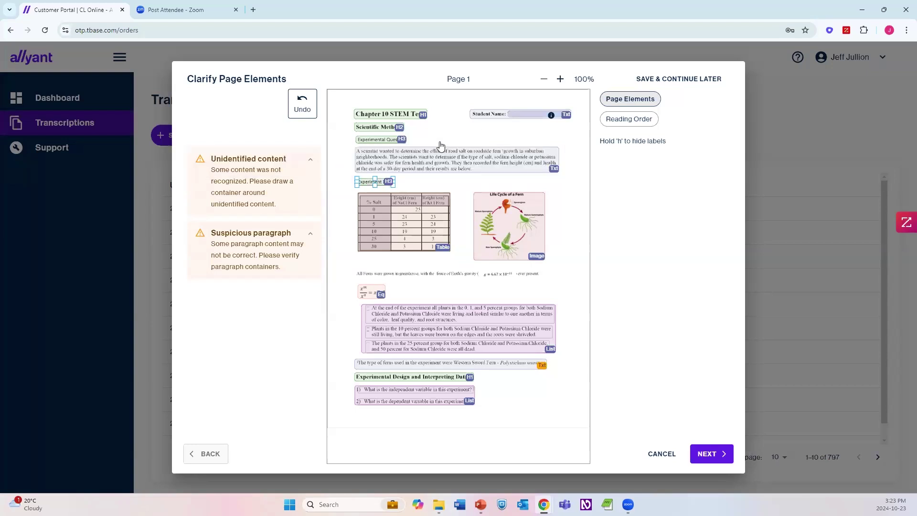
- Check the fern image's description, and inspect the header and merged cells of the experiment data table in inline editing
left_click(540, 258)
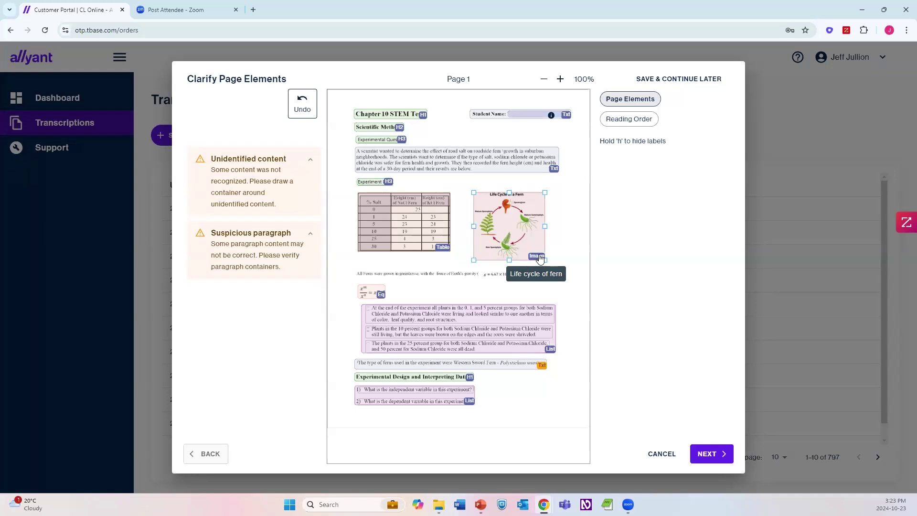
left_click(443, 249)
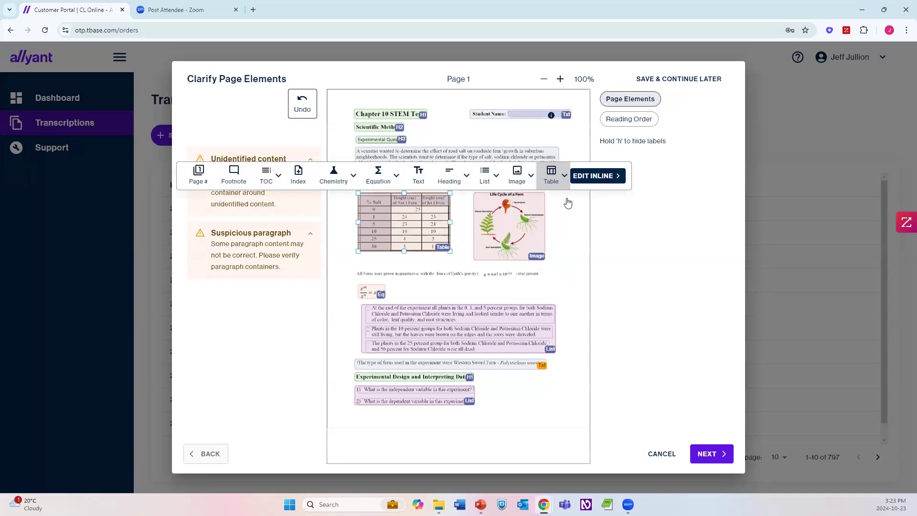
left_click(550, 180)
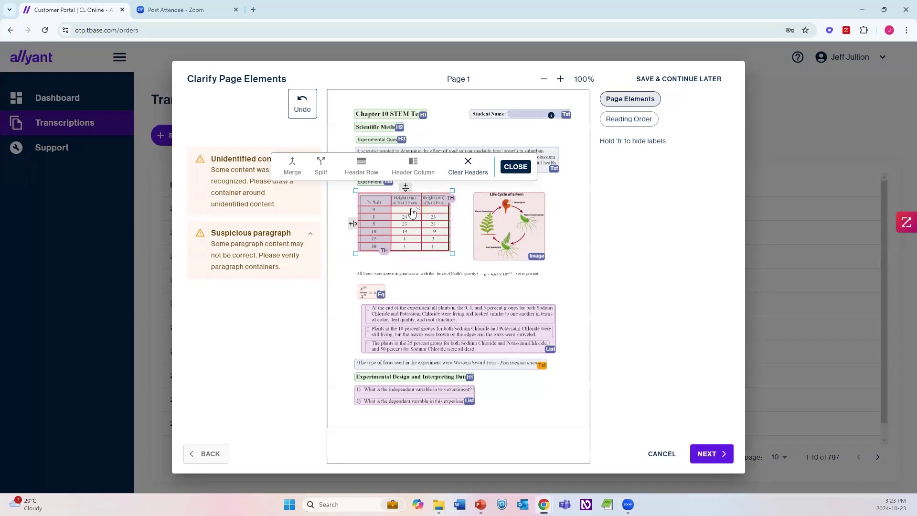
left_click(432, 210)
left_click(295, 175)
left_click(516, 166)
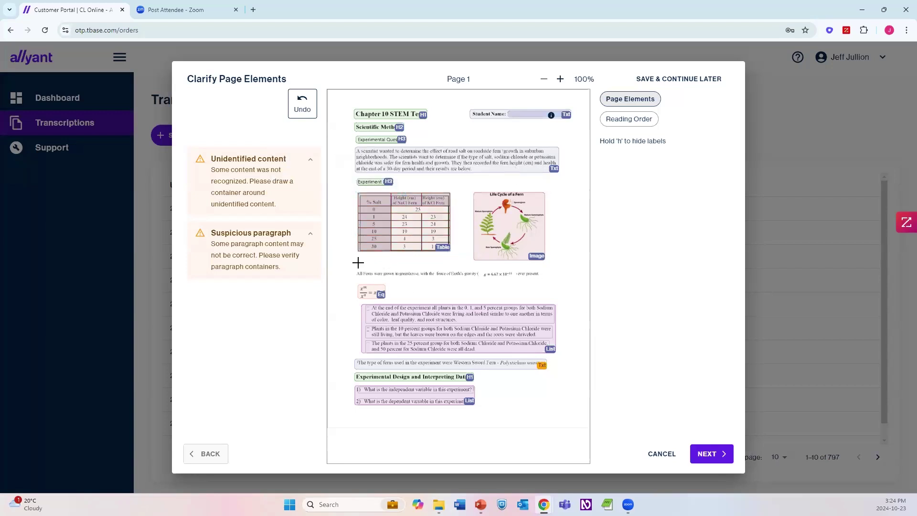
- Mark the unrecognized greenhouse sentence below the table as text, and tag its gravity expression as an inline equation with the suggested description
left_click_drag(354, 267, 549, 282)
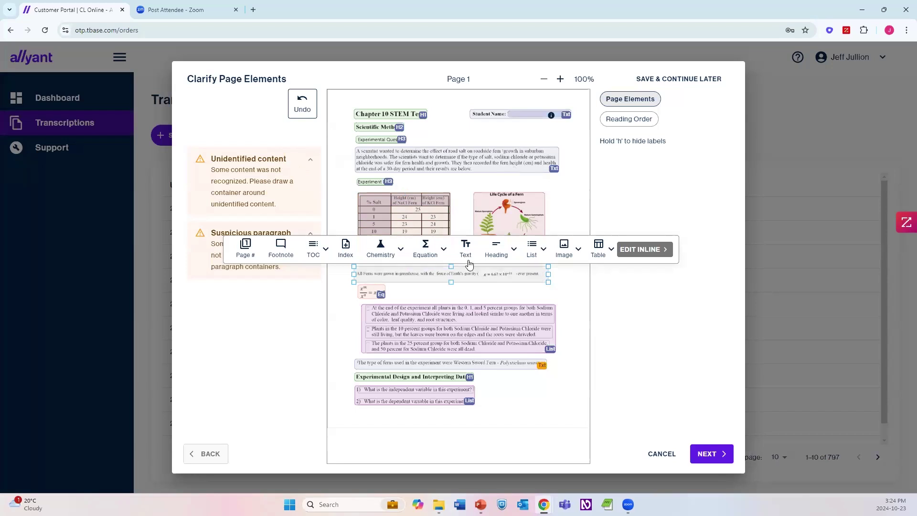
left_click(466, 247)
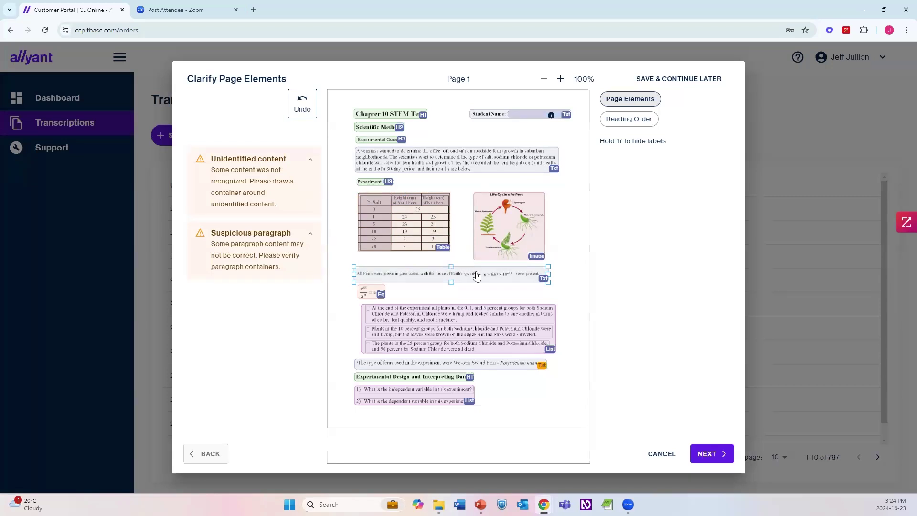
left_click(480, 277)
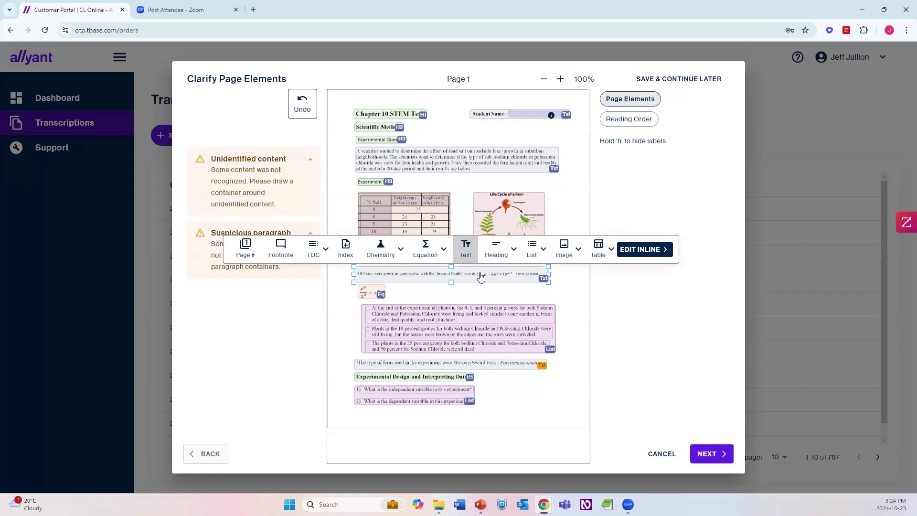
left_click(632, 250)
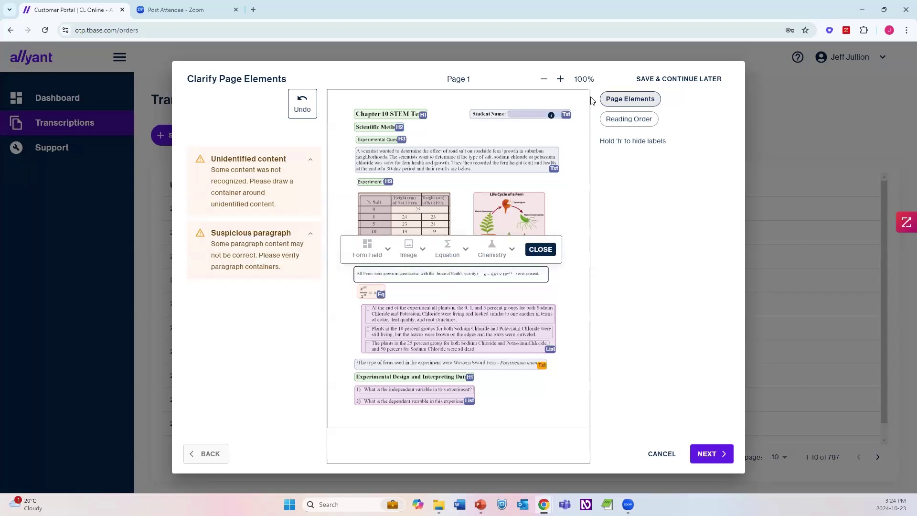
left_click(561, 81)
left_click_drag(478, 457, 525, 468)
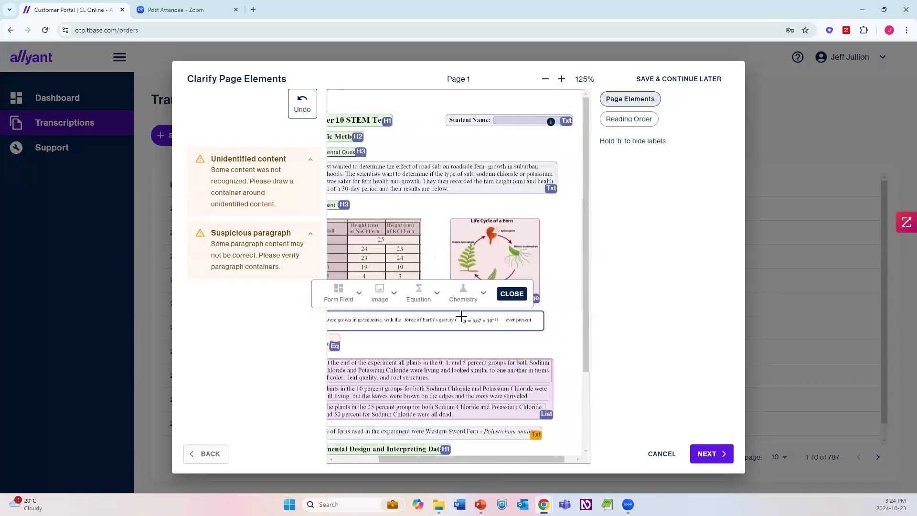
left_click_drag(462, 315, 502, 325)
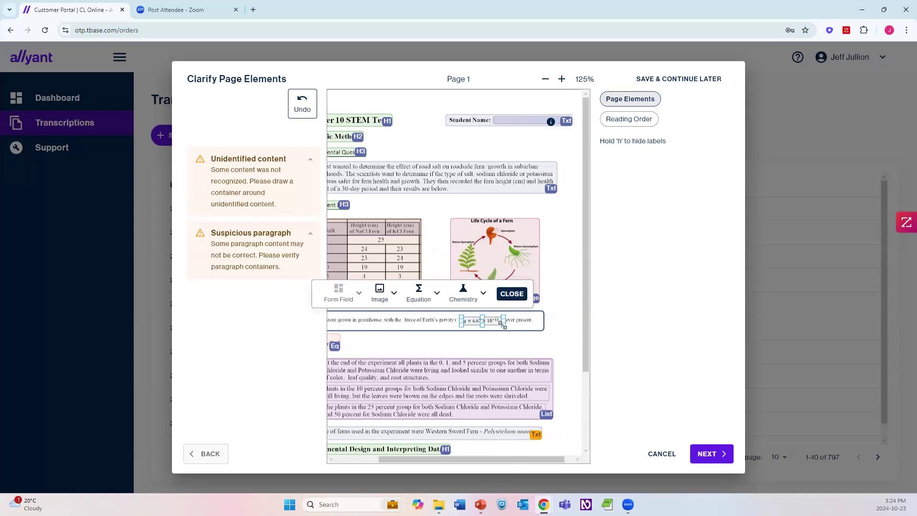
left_click(419, 294)
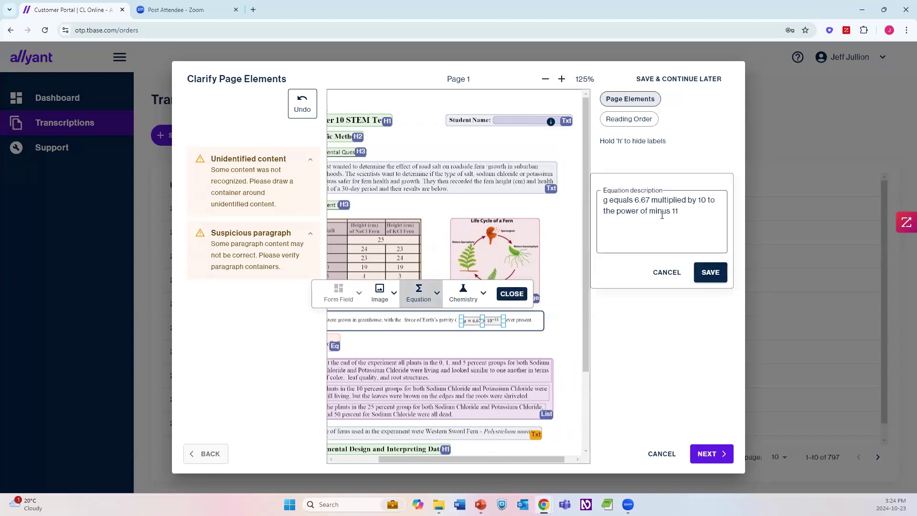
left_click(711, 272)
left_click(520, 295)
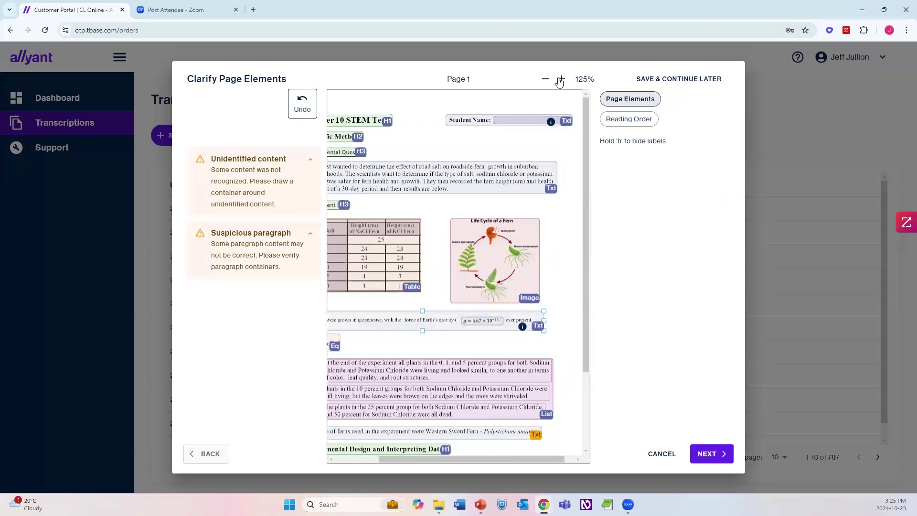
left_click(545, 79)
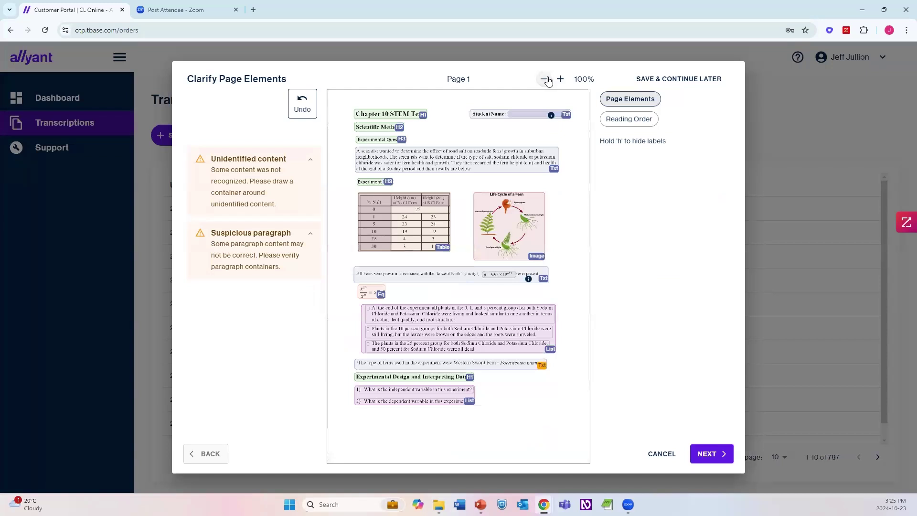
- Check the description of the fraction equation and the item labels of the bulleted list below it
left_click(382, 297)
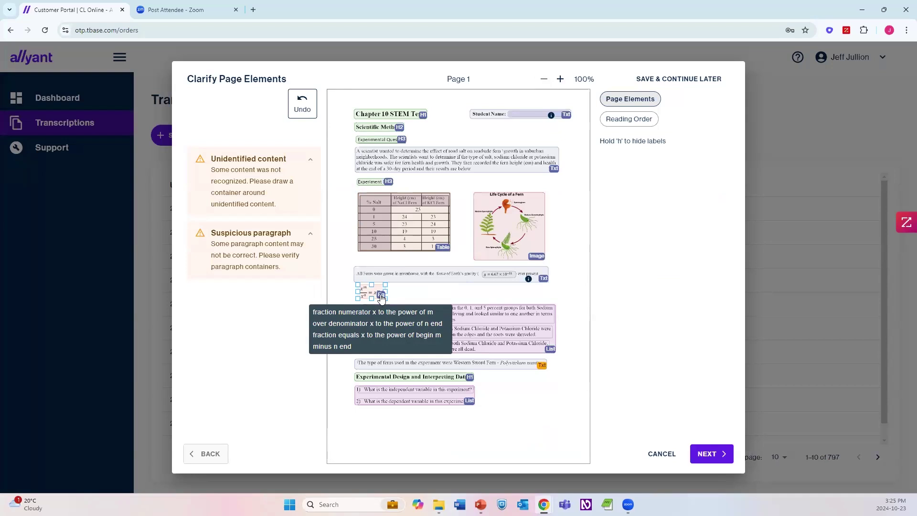
mouse_move(553, 354)
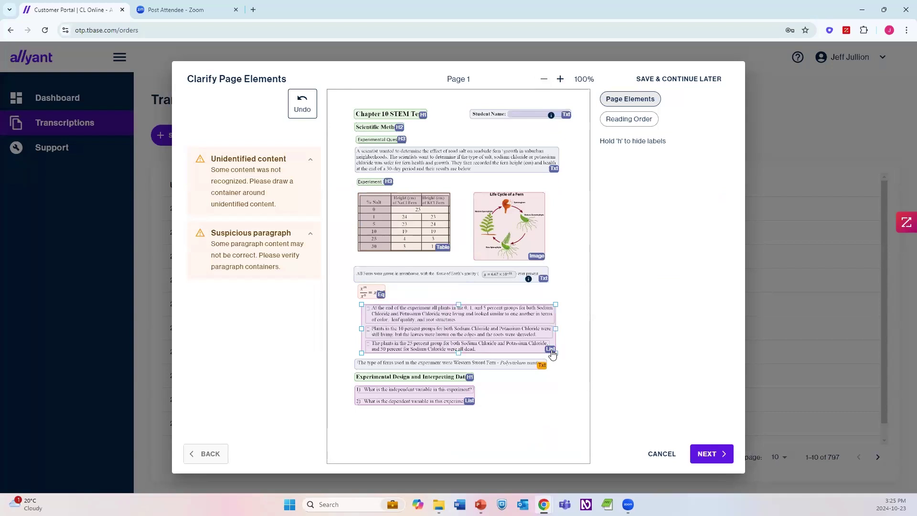
left_click(551, 352)
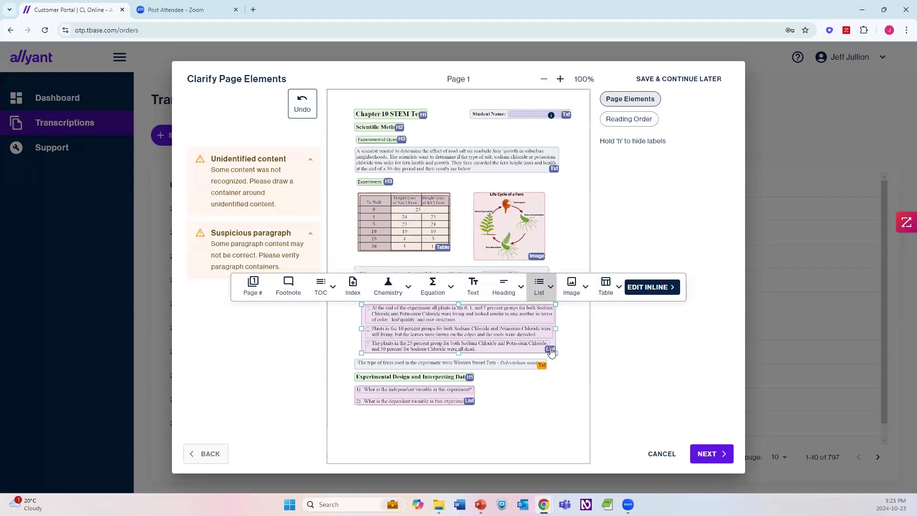
left_click(543, 295)
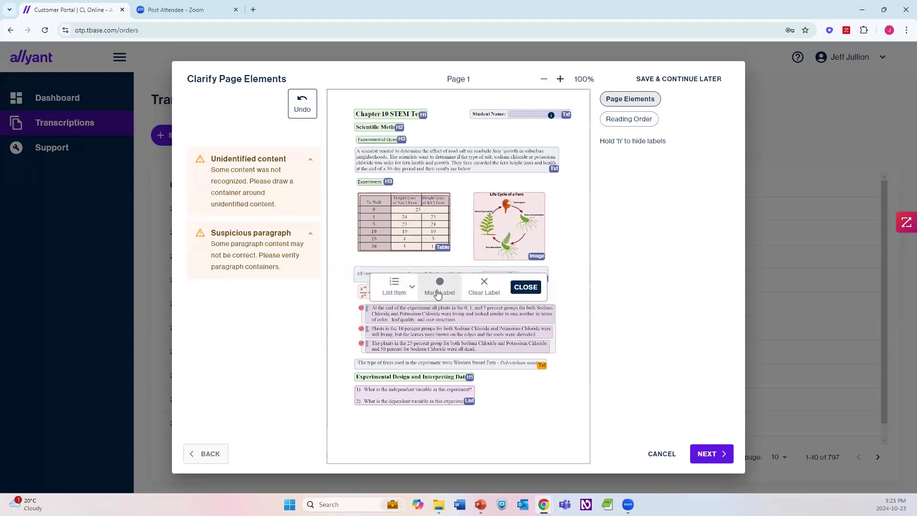
left_click(527, 287)
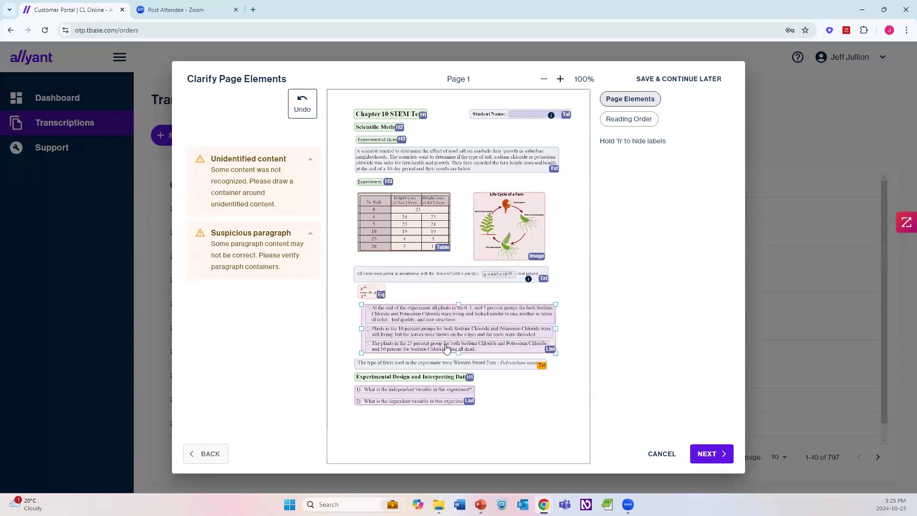
- Mark the fern-type paragraph as a footnote, and change the "Experimental Design and Interpreting Data" heading to level H2
left_click(423, 366)
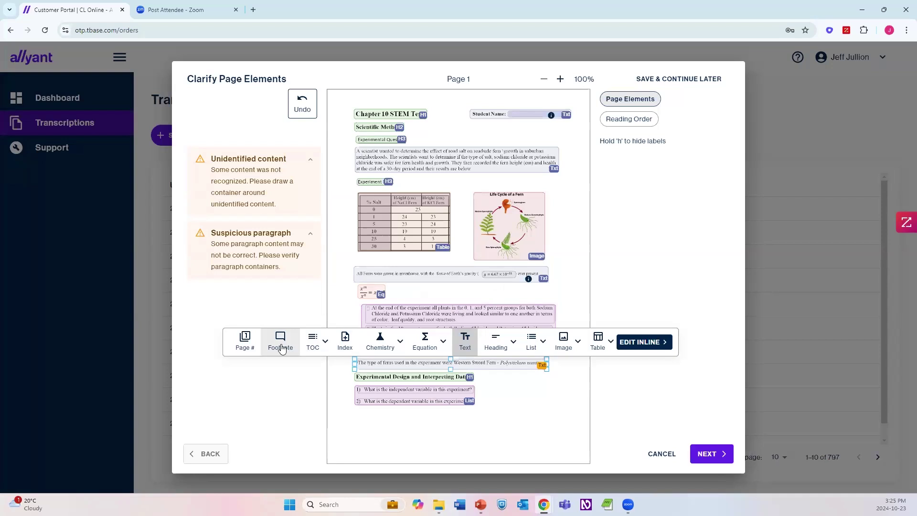
left_click(281, 342)
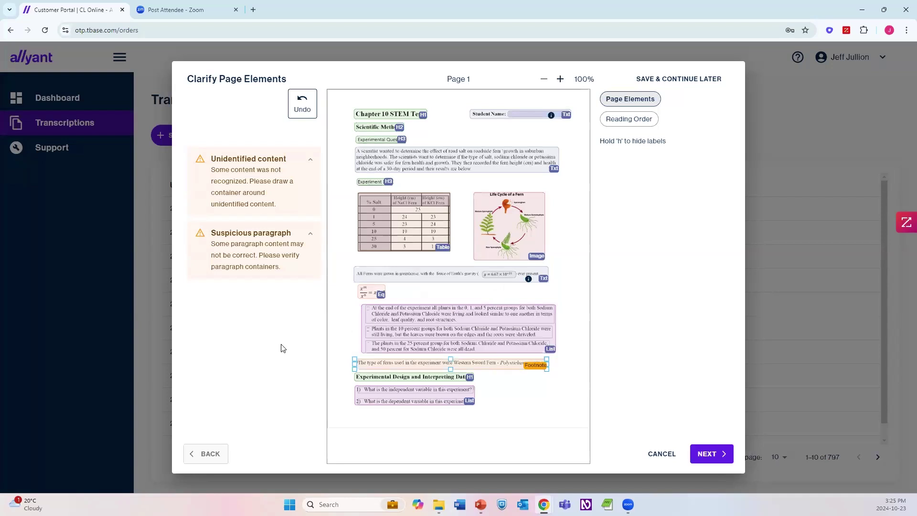
left_click(394, 378)
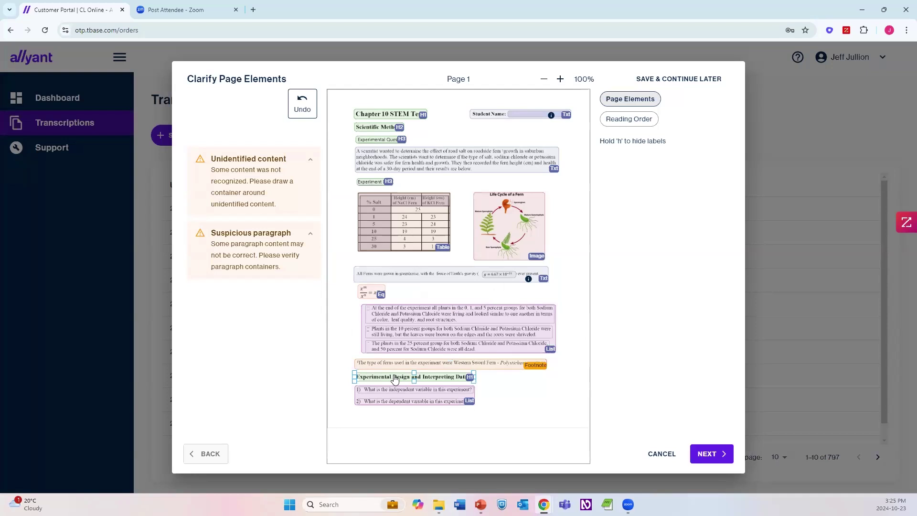
left_click(394, 379)
left_click(468, 361)
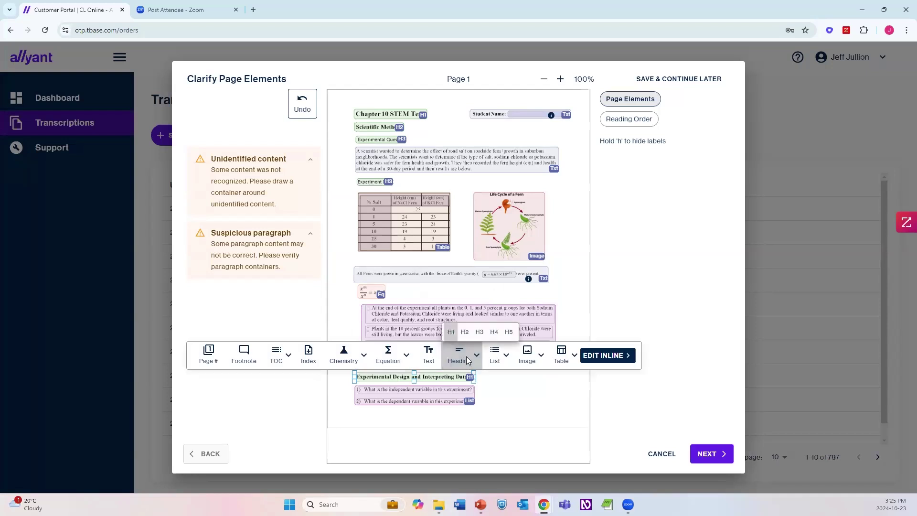
left_click(465, 333)
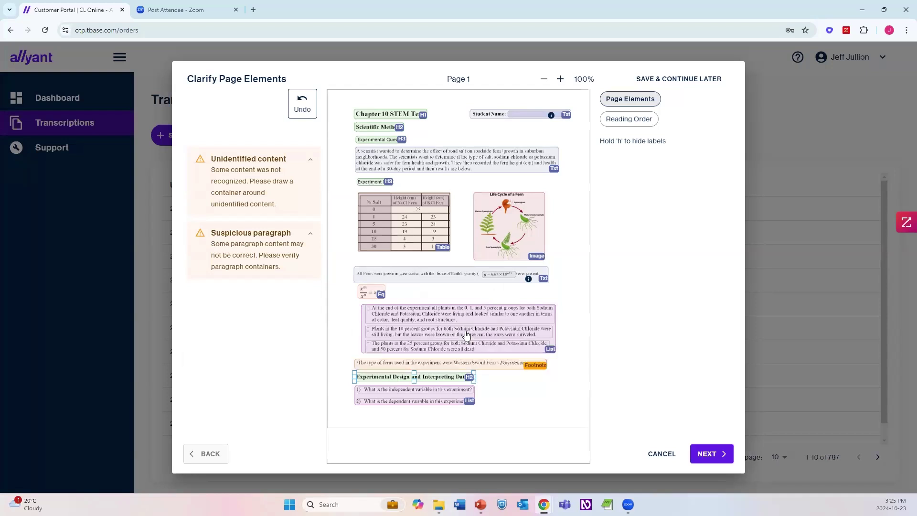
key("Escape")
- Restart page 1's reading order with Student Name first, followed by the chapter title, Scientific Method, Experimental Question and its paragraph
left_click(626, 124)
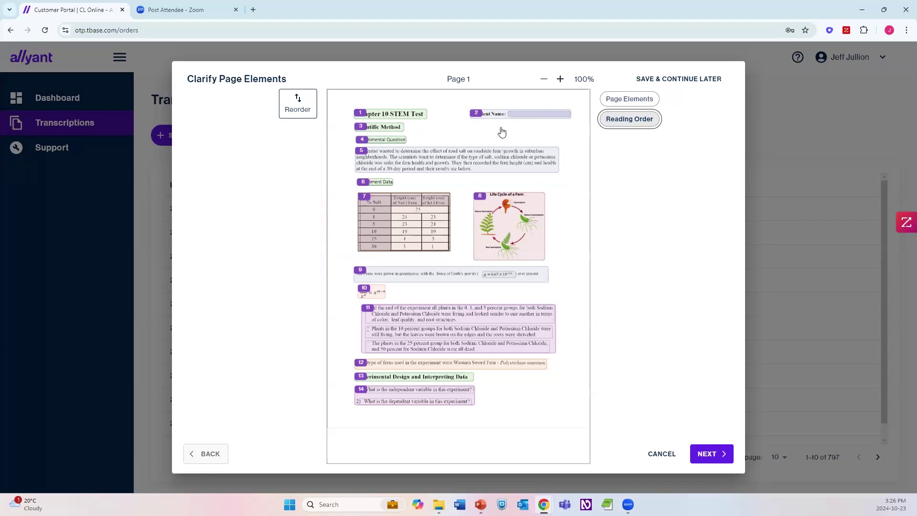
left_click(292, 113)
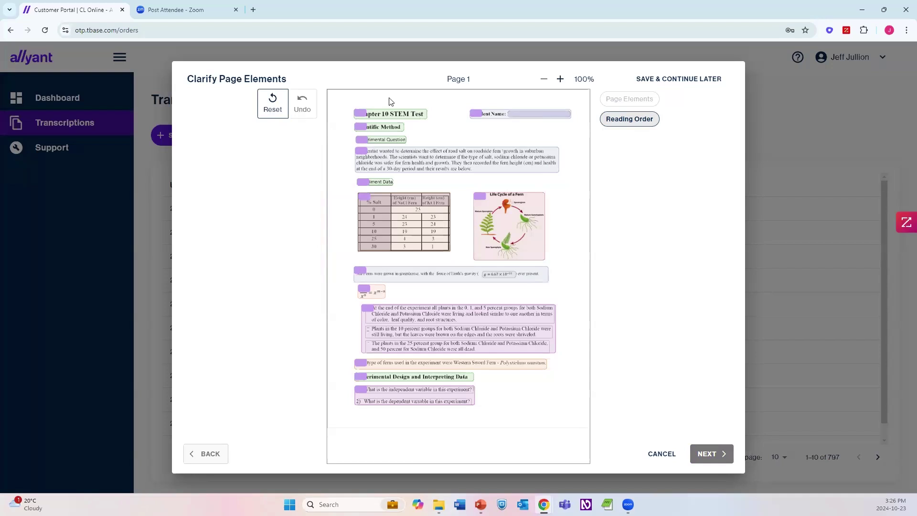
left_click(477, 114)
left_click(361, 113)
left_click(362, 127)
left_click(361, 139)
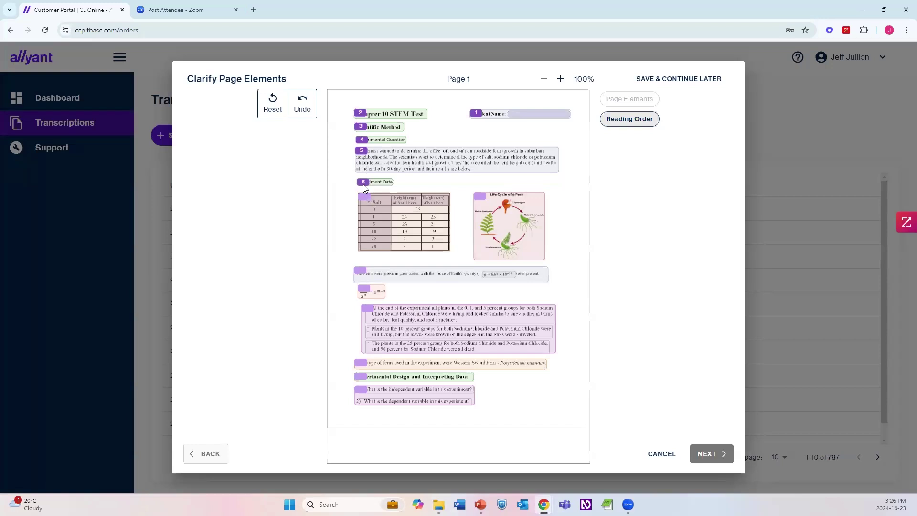
left_click(310, 110)
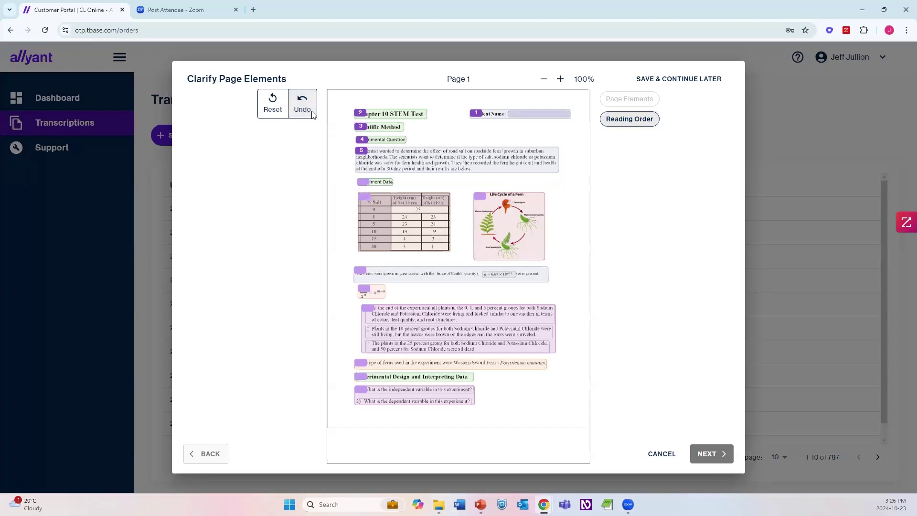
- Place the footnote sixth in the reading order, followed by the Experiment Data heading and the remaining elements down the page
left_click(361, 365)
left_click(363, 182)
left_click(364, 197)
left_click(480, 196)
left_click(360, 270)
left_click(364, 289)
left_click(368, 308)
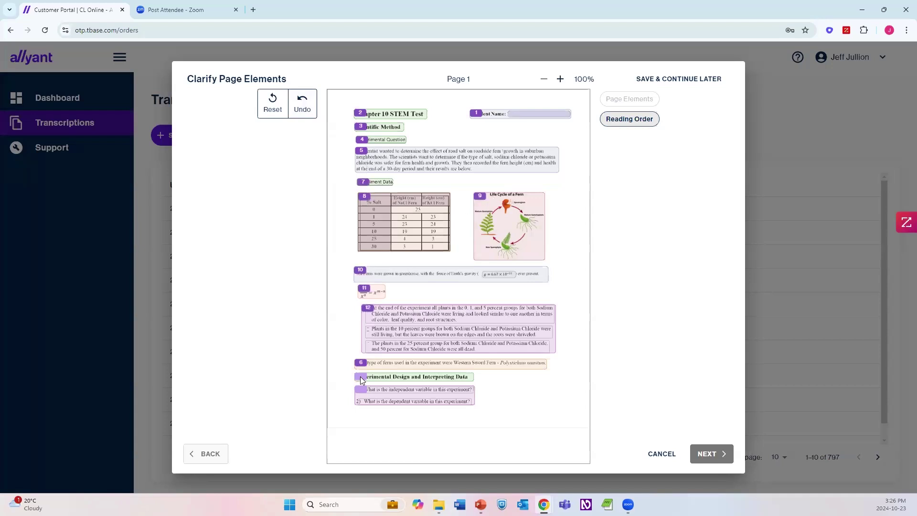
left_click(363, 389)
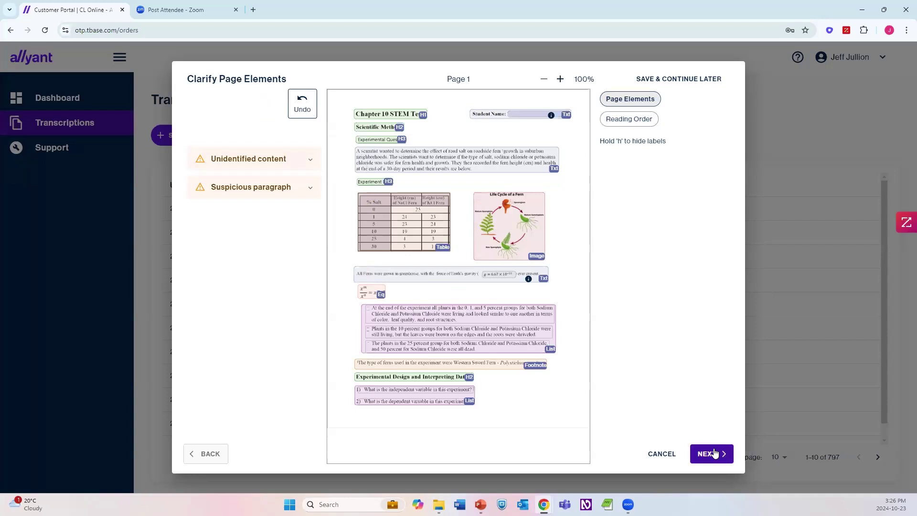
- Complete the page element clarification and continue to the full document review
left_click(712, 453)
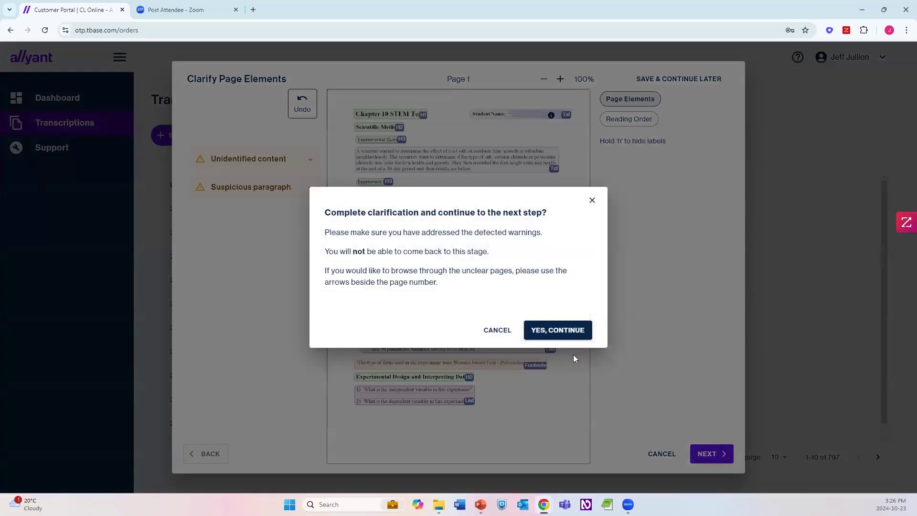
left_click(556, 333)
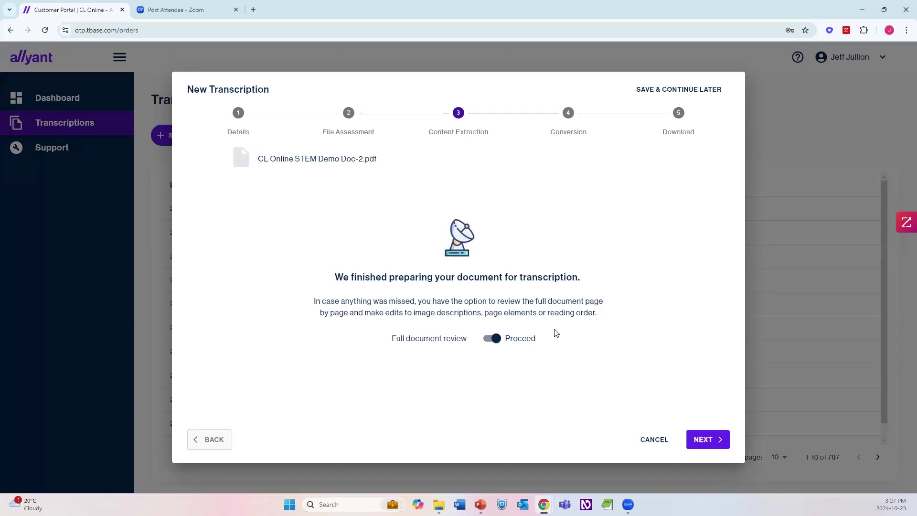
left_click(706, 440)
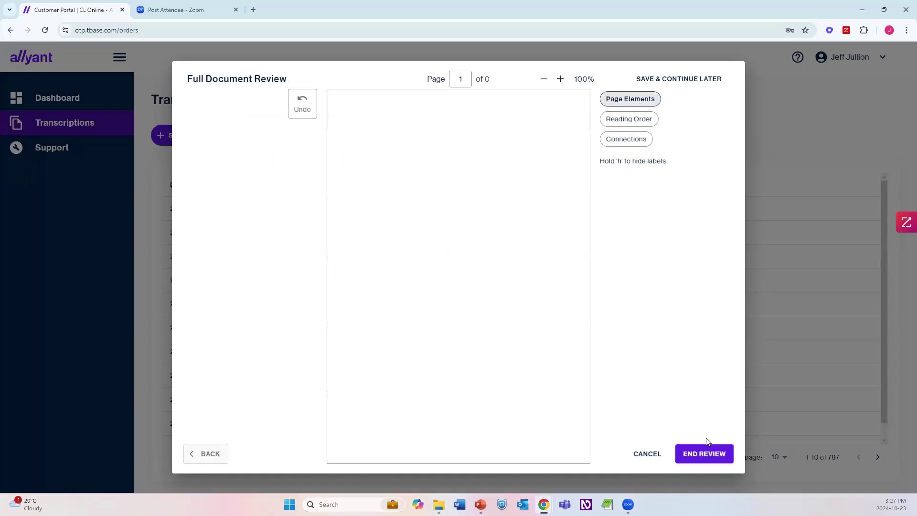
- Look over the page elements on both pages of the document and return to page 1
left_click(529, 257)
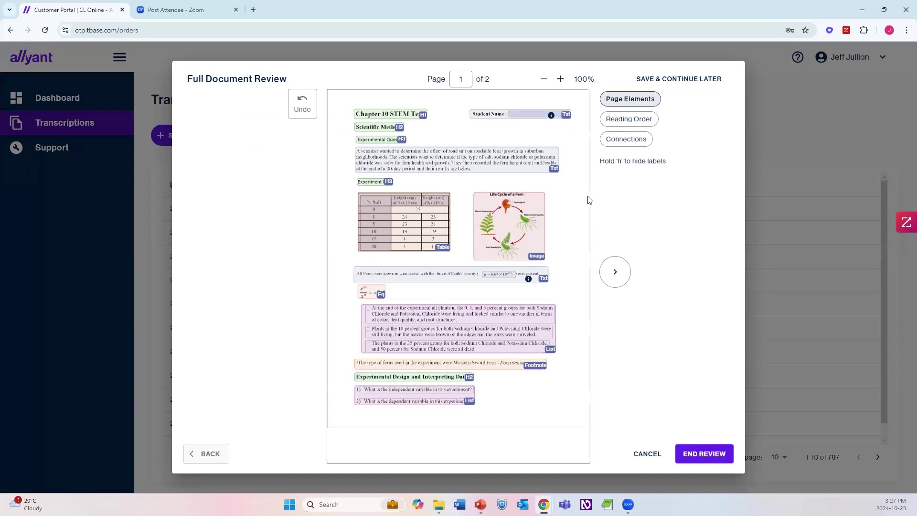
left_click(615, 272)
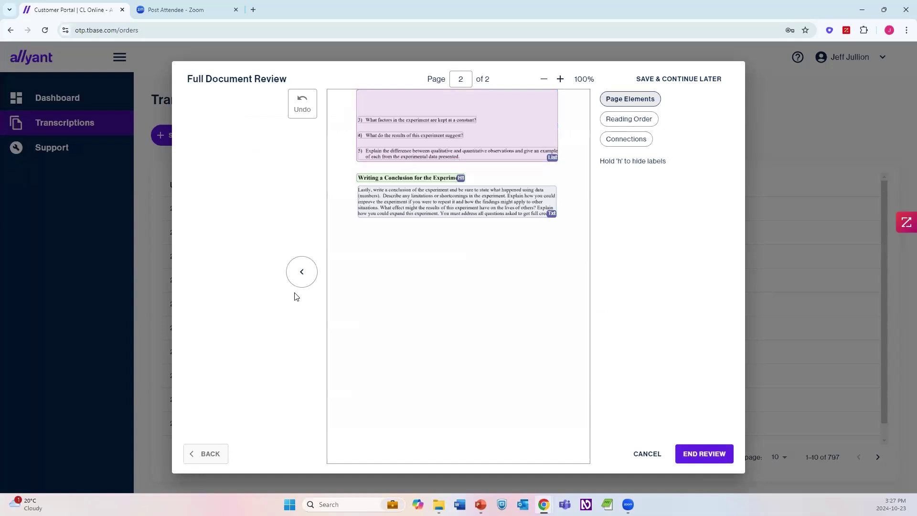
left_click(296, 277)
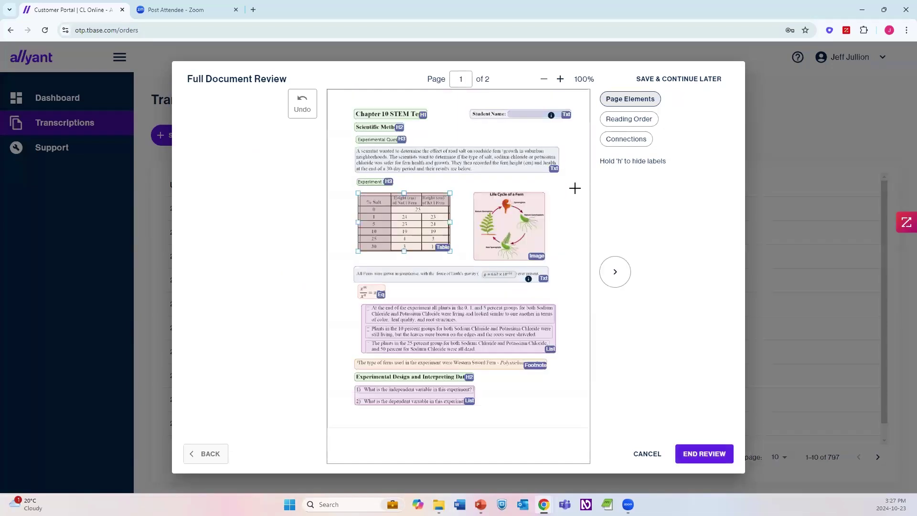
- Connect the numbered question list at the end of page 1 to the list on page 2 as a List Item connection
left_click(627, 139)
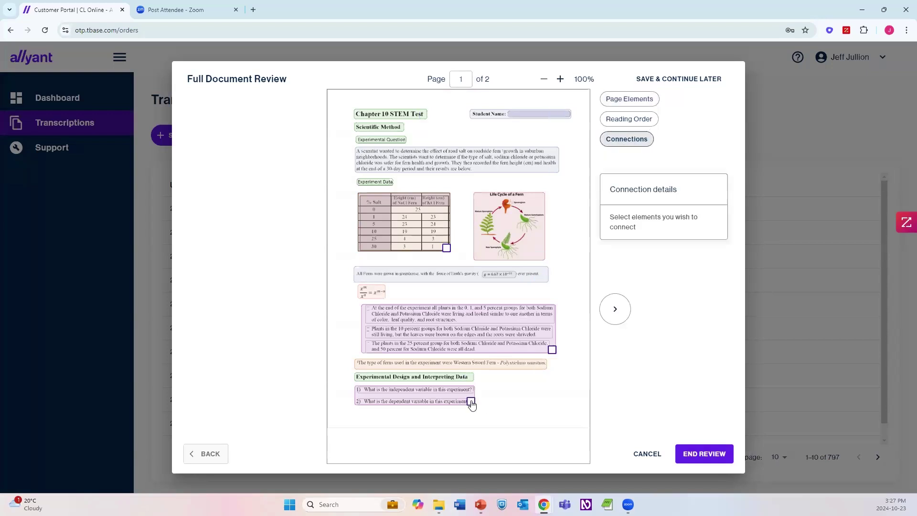
left_click(471, 402)
left_click(611, 313)
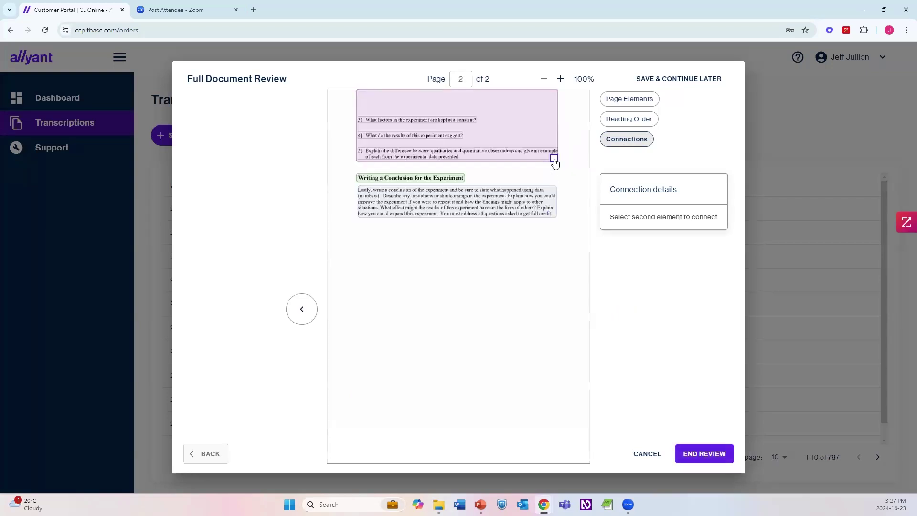
left_click(554, 159)
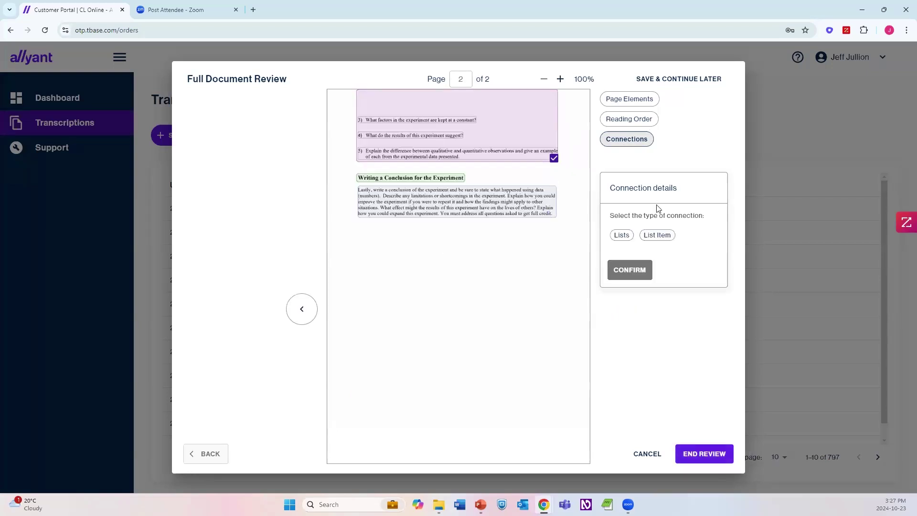
left_click(660, 235)
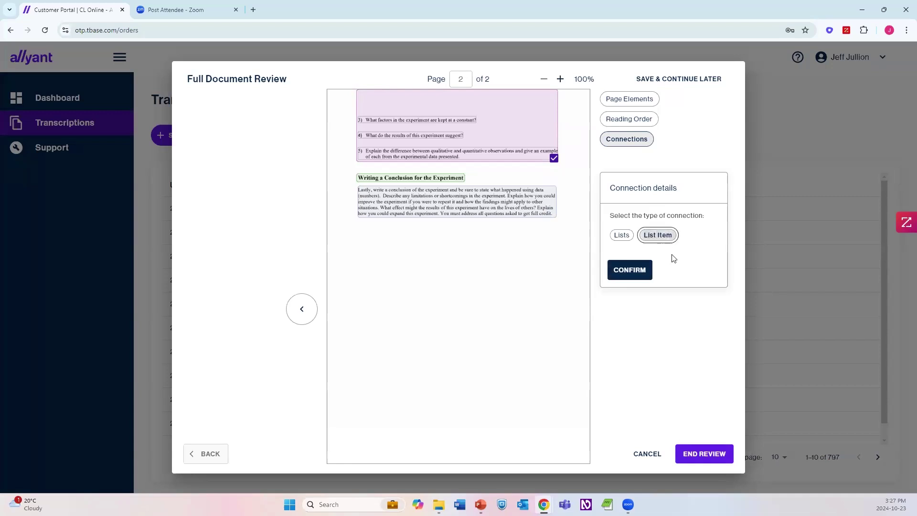
left_click(632, 270)
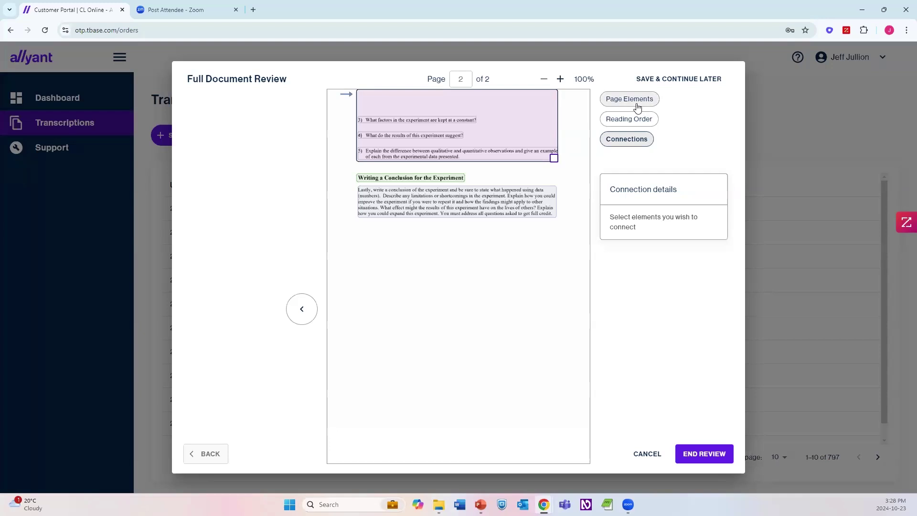
- Change the "Writing a Conclusion for the Experiment" heading on page 2 to level H2
left_click(611, 102)
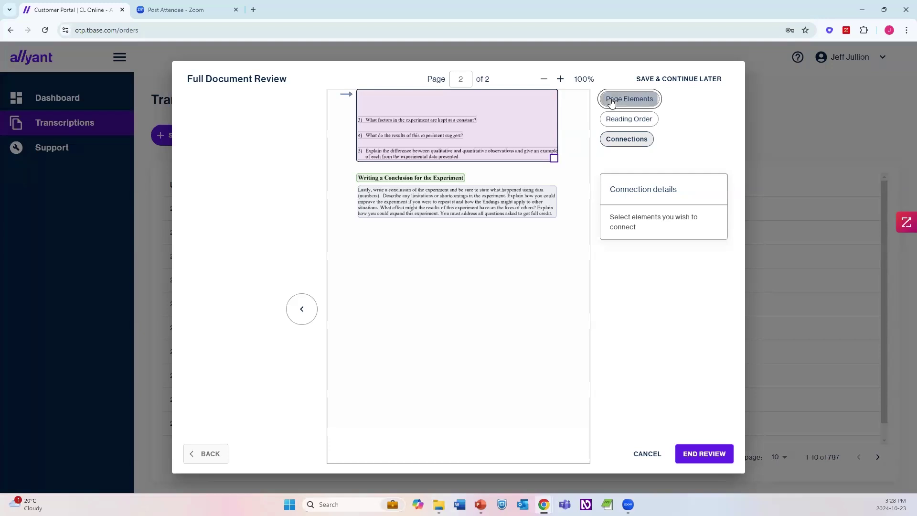
left_click(449, 180)
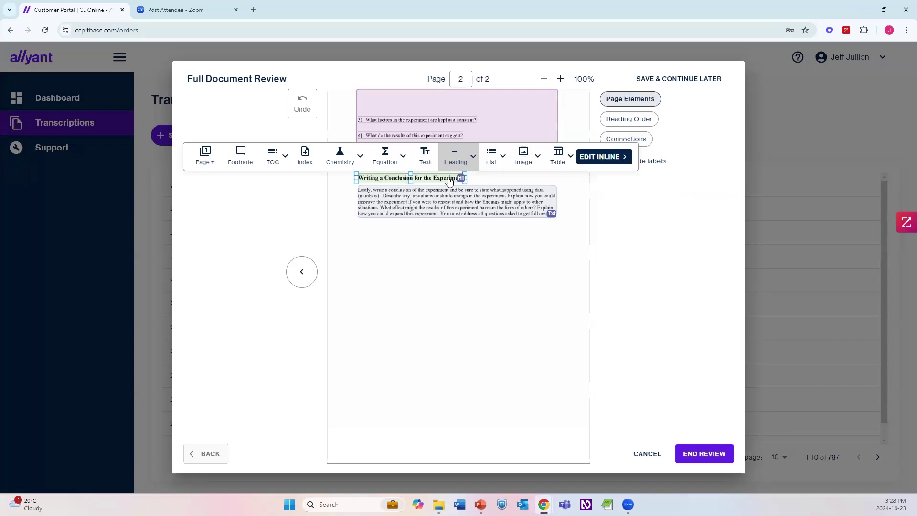
mouse_move(458, 155)
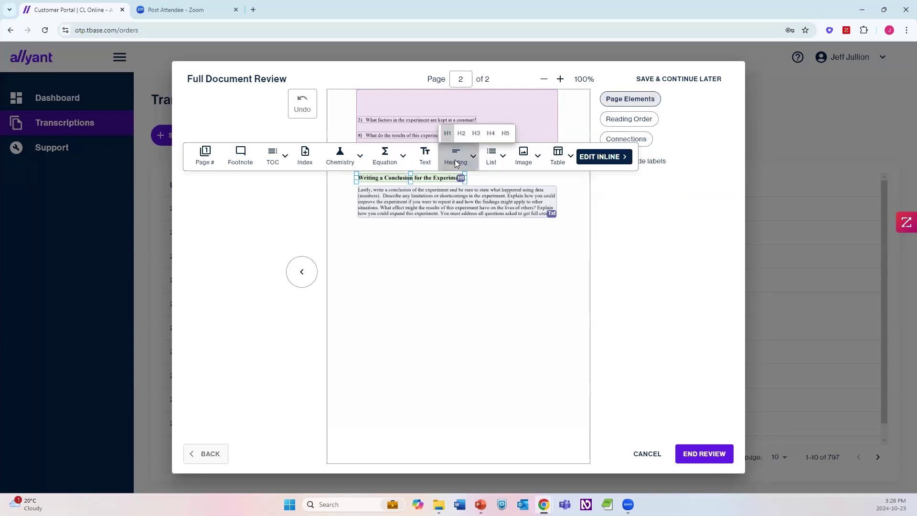
left_click(461, 134)
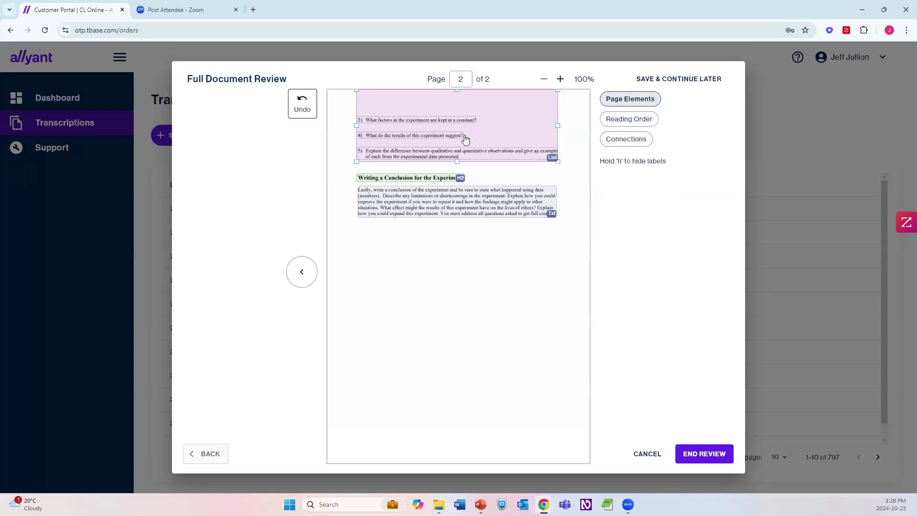
left_click(633, 122)
left_click(628, 99)
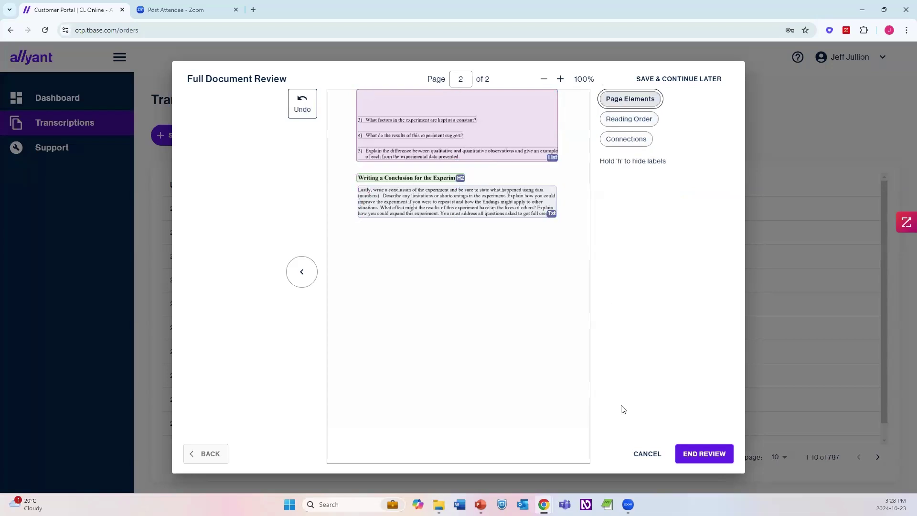
- Complete the full document review and download the reflowed large print accessible Word file
left_click(698, 455)
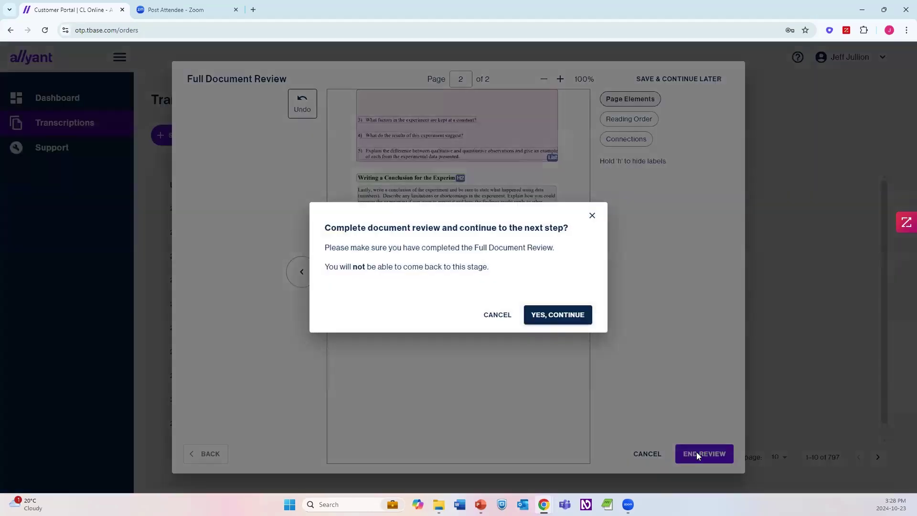
left_click(556, 317)
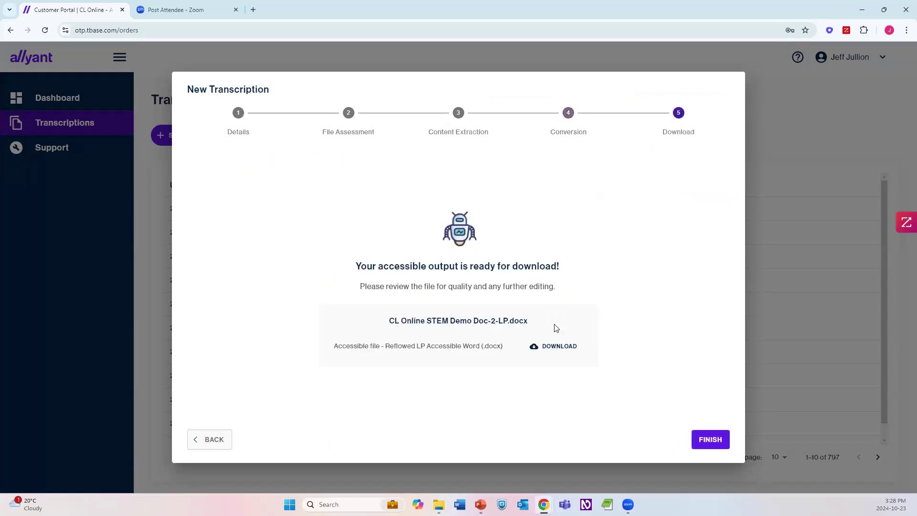
left_click(554, 346)
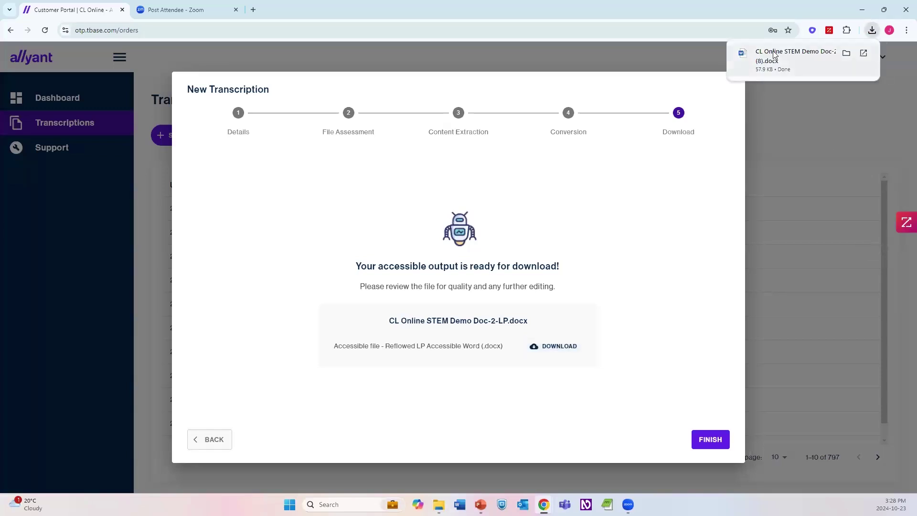
- Open the downloaded document maximized in Word and enable editing and its active content
left_click(774, 54)
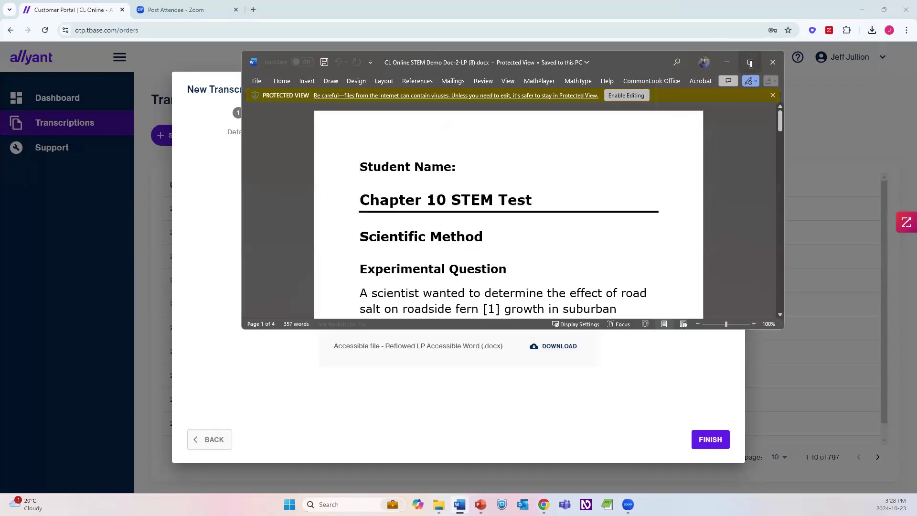
left_click(751, 62)
left_click(385, 45)
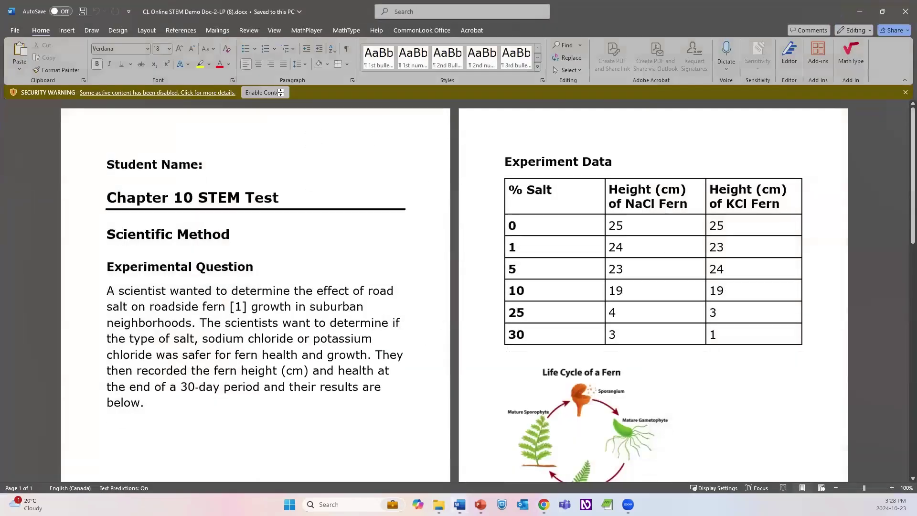
left_click(282, 96)
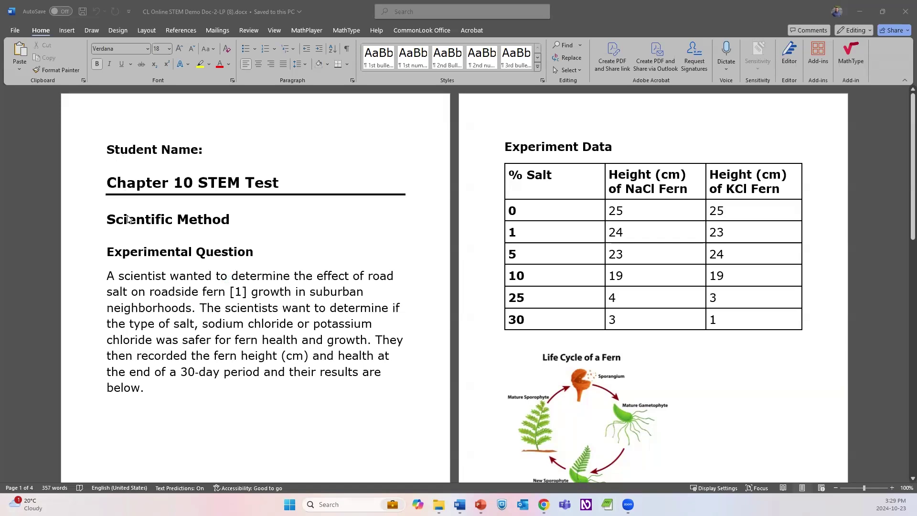
- Examine the converted document's headings, data table, fern image, footnote, equations and lists
scroll(150, 254, "down", 2)
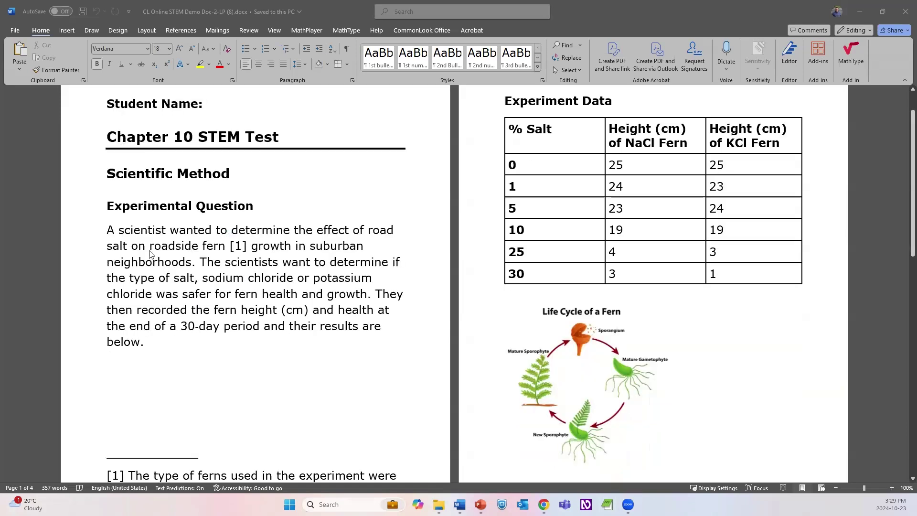
left_click(145, 296)
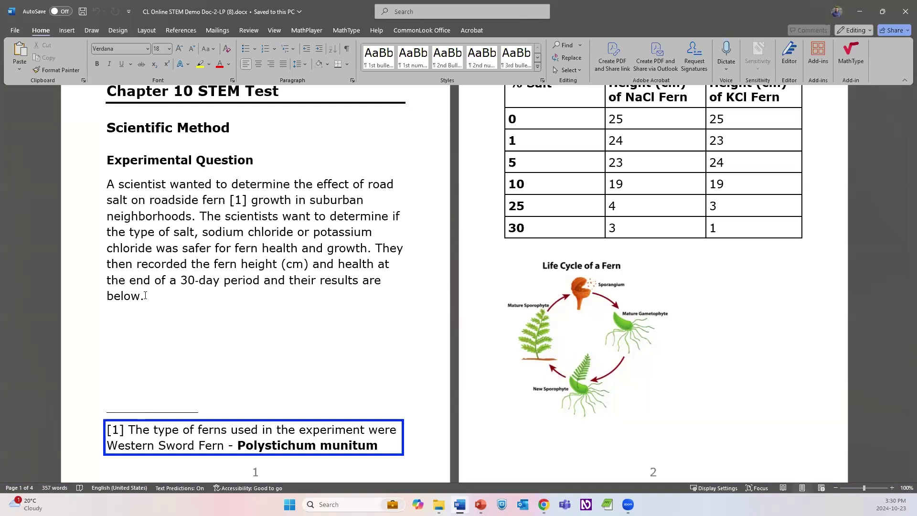
scroll(256, 330, "down", 5)
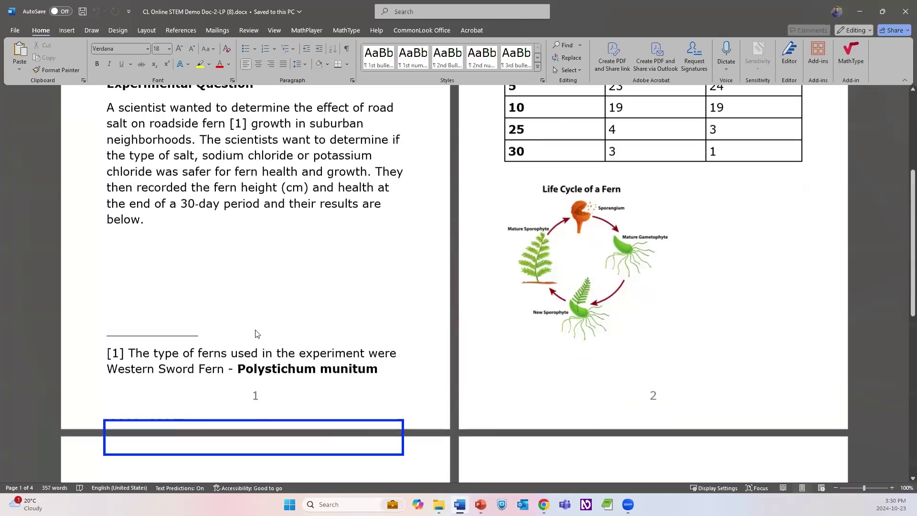
left_click(110, 358)
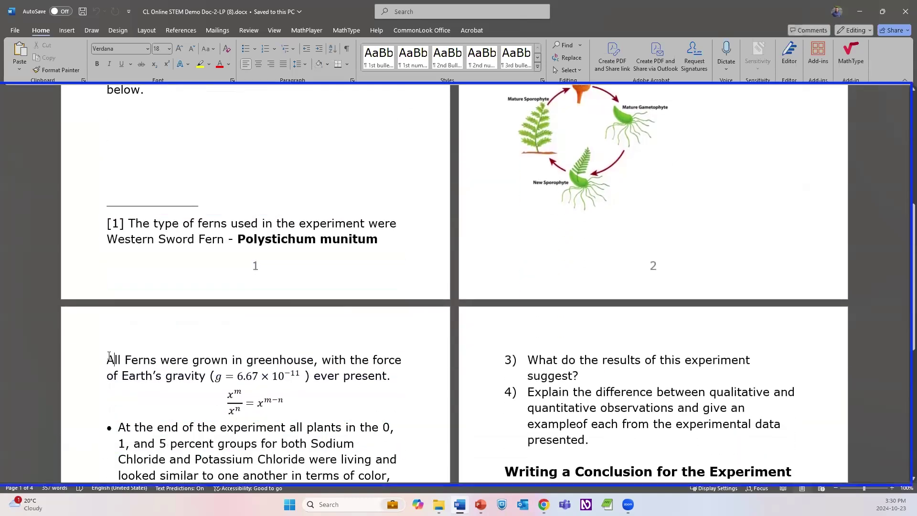
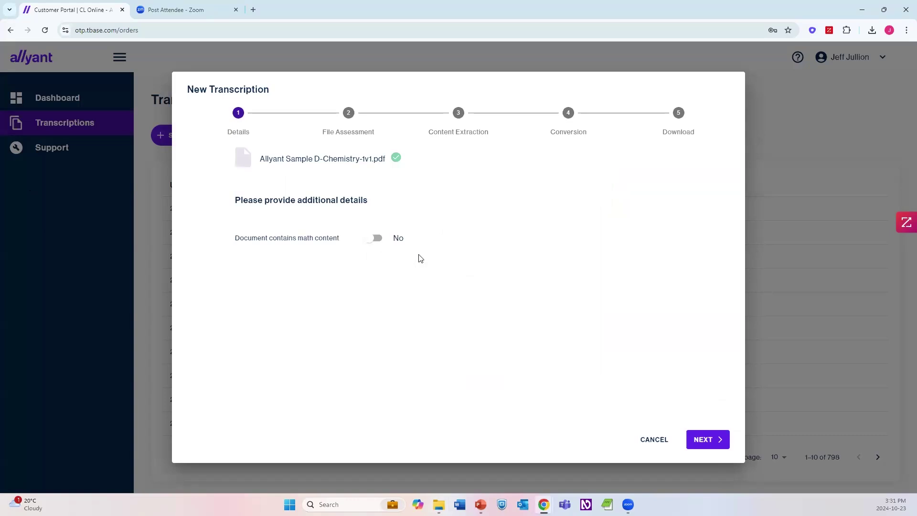
- Mark Allyant Sample D-Chemistry-1v1.pdf as containing math content and choose the Reflowed Large Print Accessible Word format
left_click(378, 240)
left_click(719, 440)
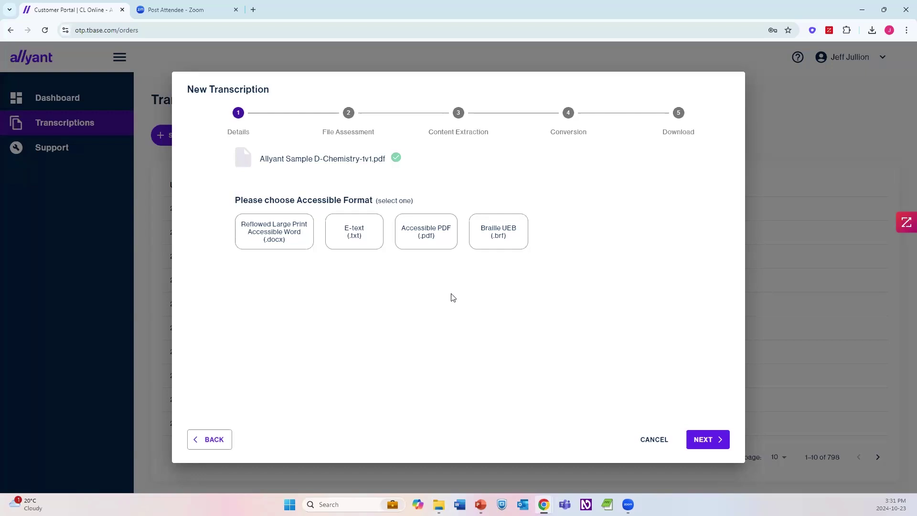
left_click(487, 242)
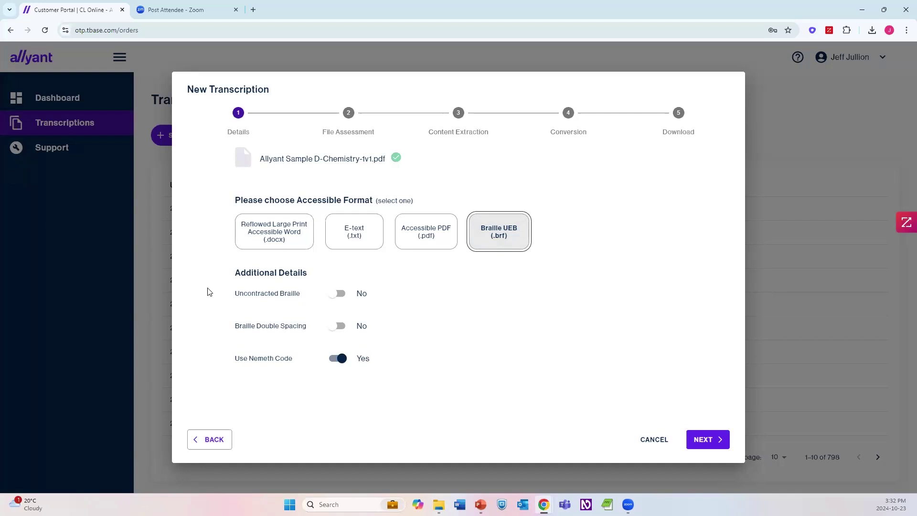
left_click(250, 243)
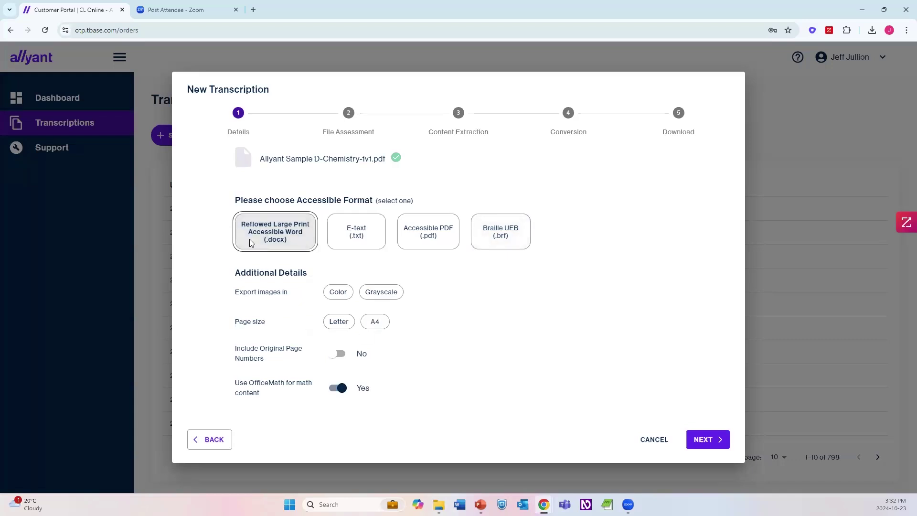
- Set image export to Grayscale and page size to Letter, and proceed through file assessment to clarifying page elements
left_click(338, 291)
left_click(372, 293)
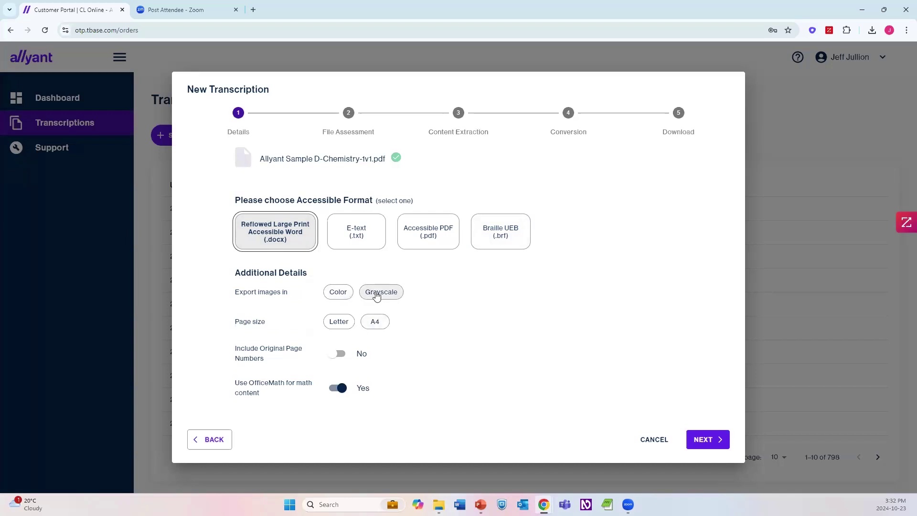
left_click(338, 322)
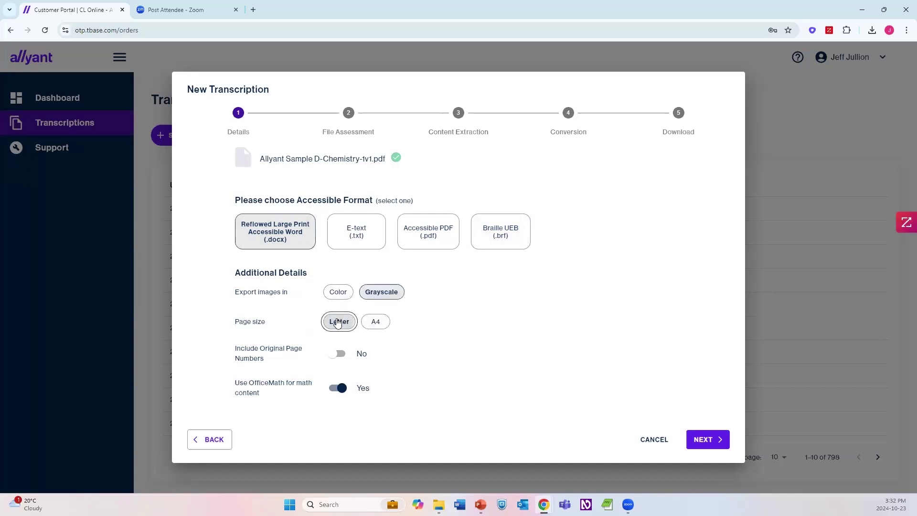
left_click(709, 440)
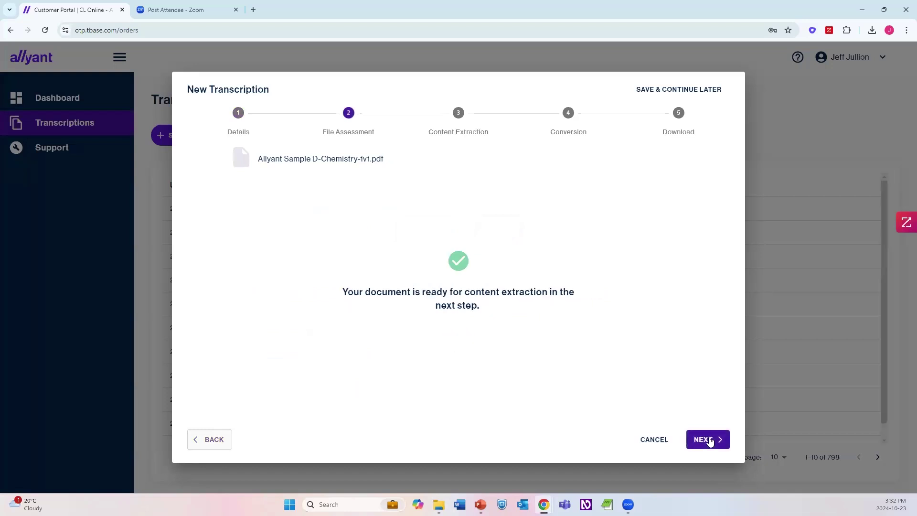
left_click(708, 439)
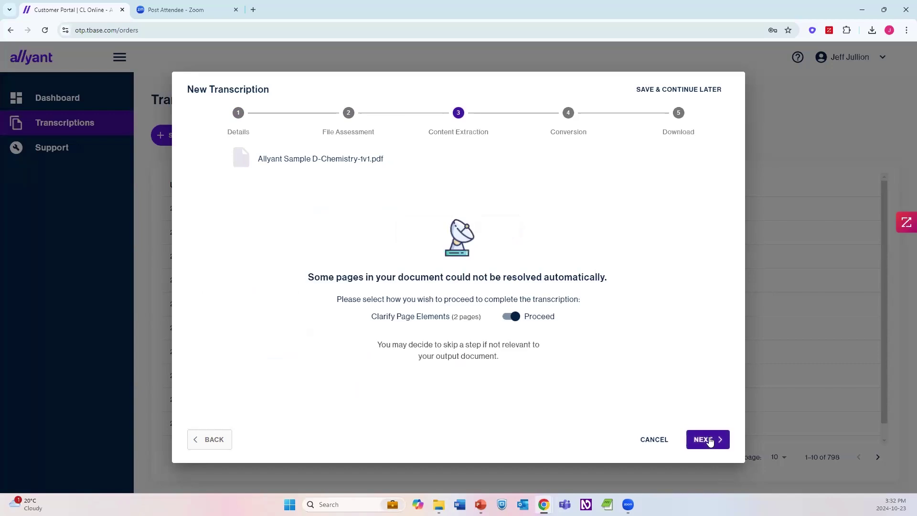
left_click(709, 439)
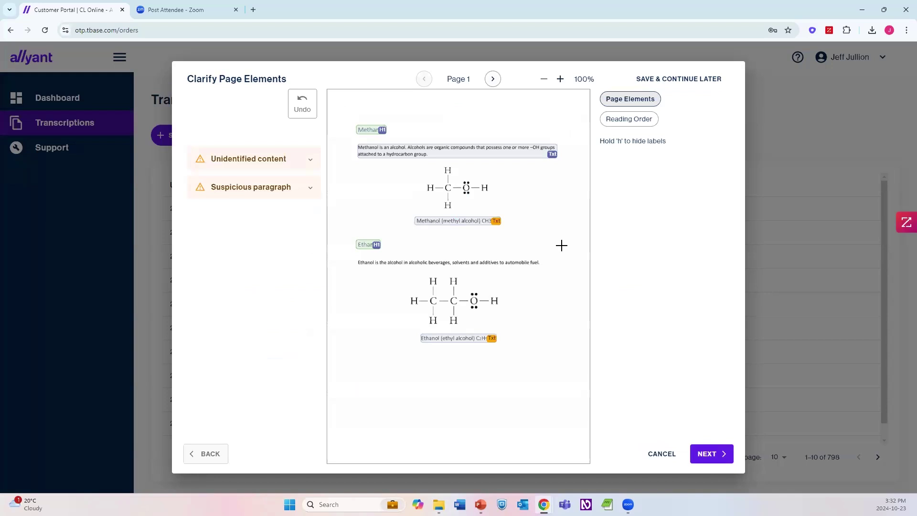
- Read both page warnings, enclose the methanol structural formula in a Chemistry container and save its generated description
left_click(309, 164)
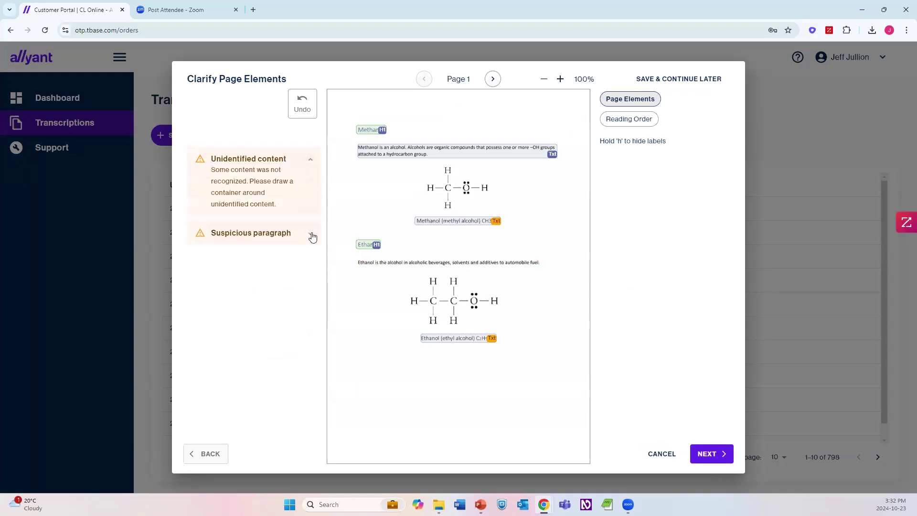
left_click(311, 234)
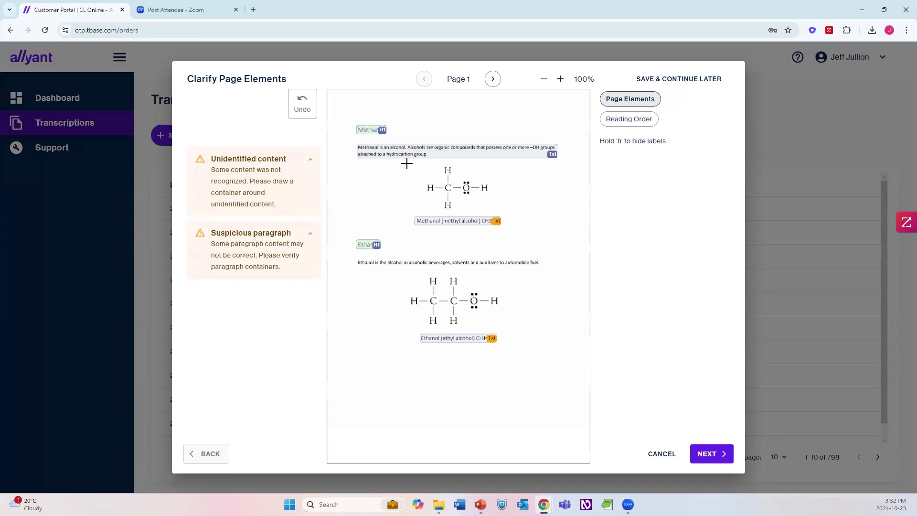
mouse_move(406, 163)
left_mouse_down()
mouse_move(485, 178)
mouse_move(506, 194)
mouse_move(509, 213)
left_mouse_up()
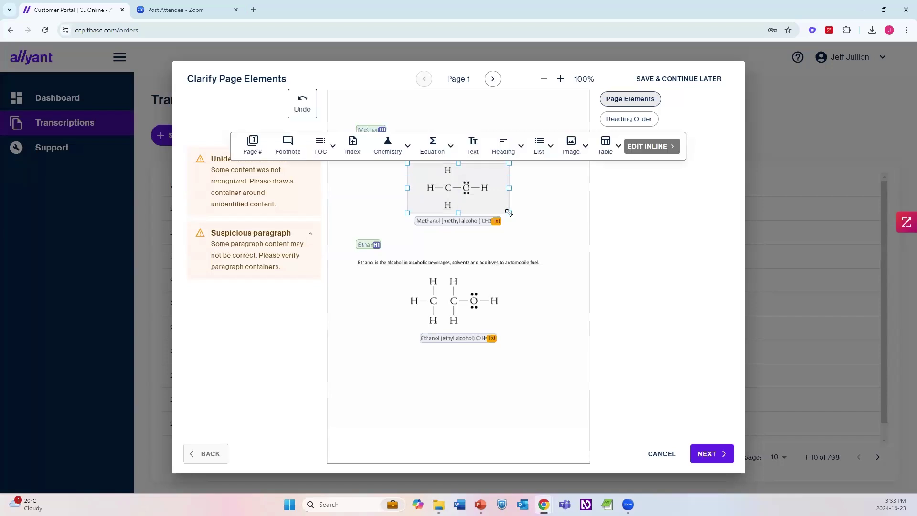
left_click(389, 152)
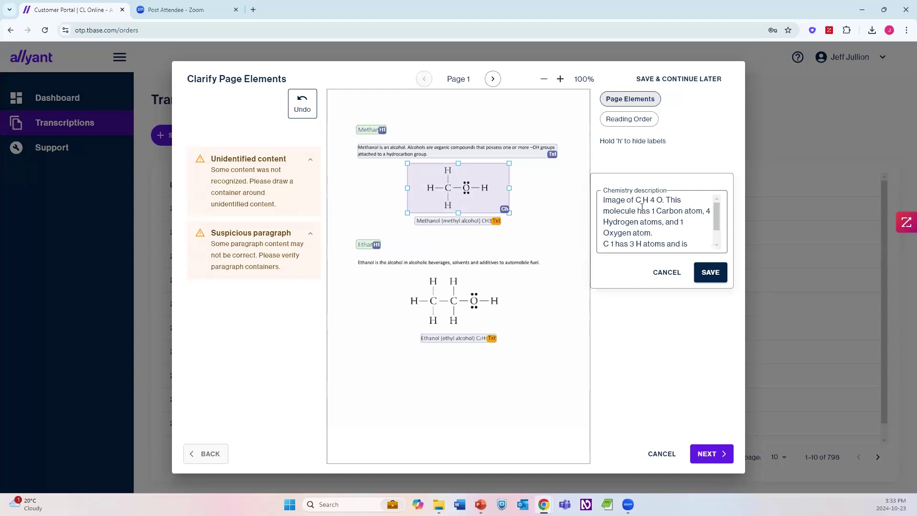
left_click(711, 273)
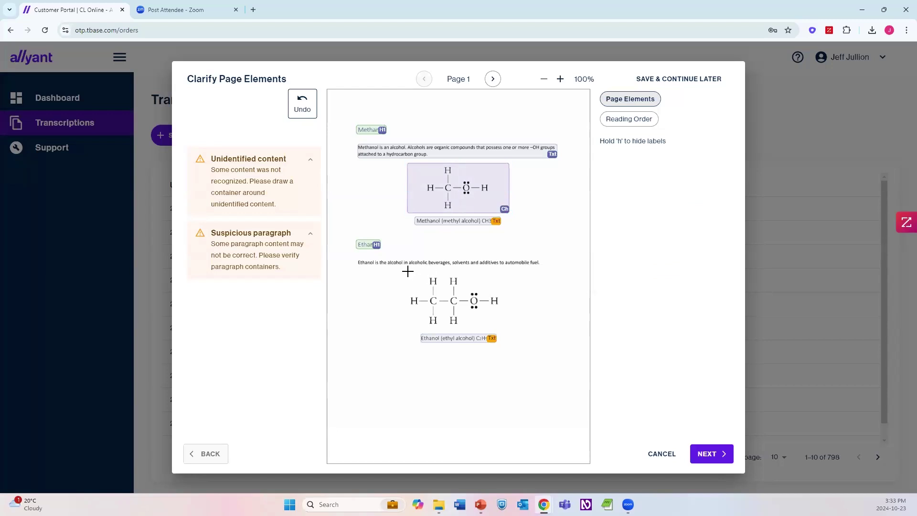
- Enclose the ethanol structural formula on page 1 in a Chemistry container and save its generated description
mouse_move(404, 271)
left_mouse_down()
mouse_move(508, 300)
mouse_move(510, 332)
left_mouse_up()
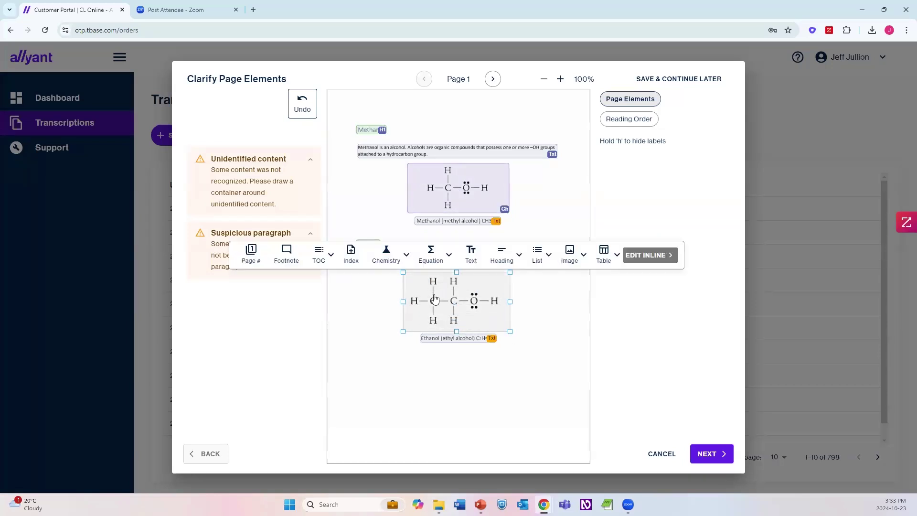
left_click(389, 264)
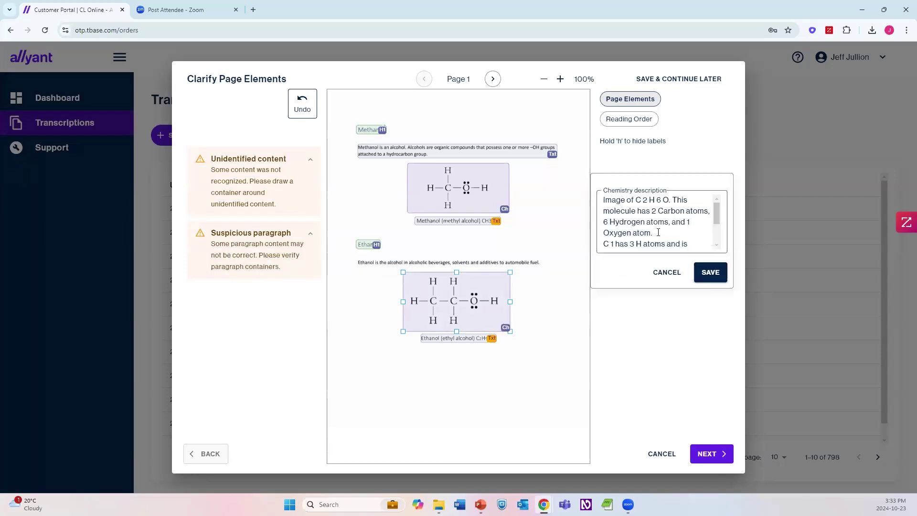
left_click(688, 223)
left_click(709, 273)
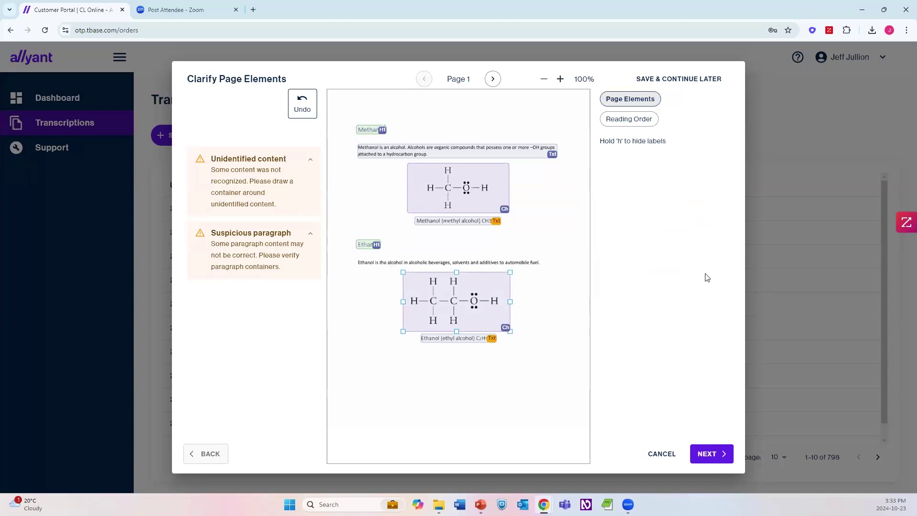
- Finish clarifying page elements, choose Full document review and go to page 2 of the review
left_click(708, 447)
left_click(558, 331)
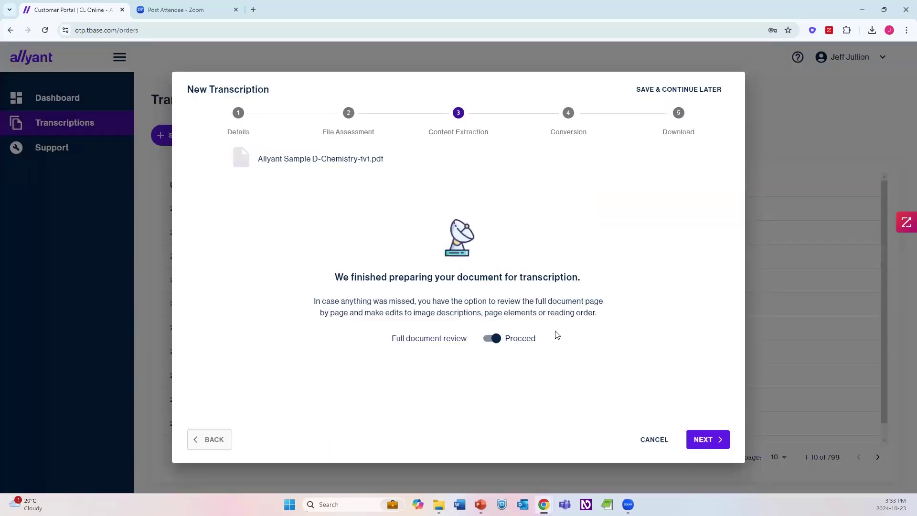
left_click(702, 441)
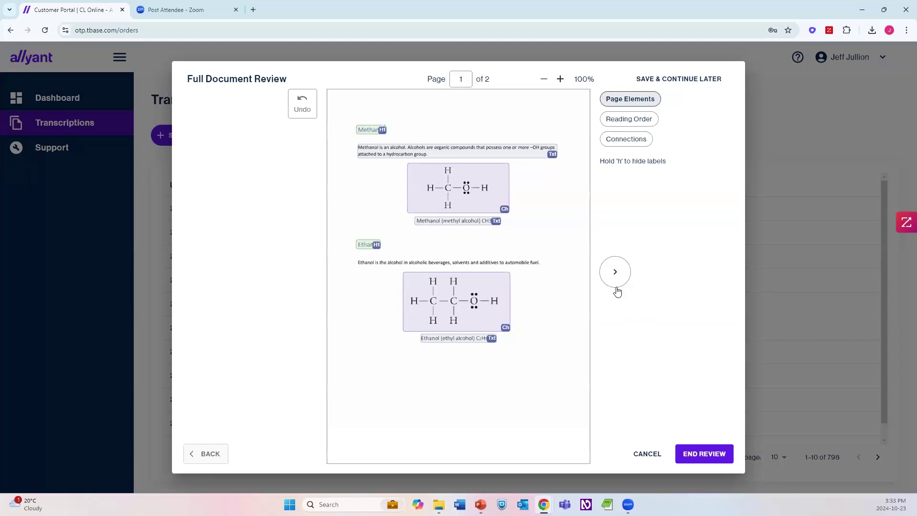
left_click(615, 272)
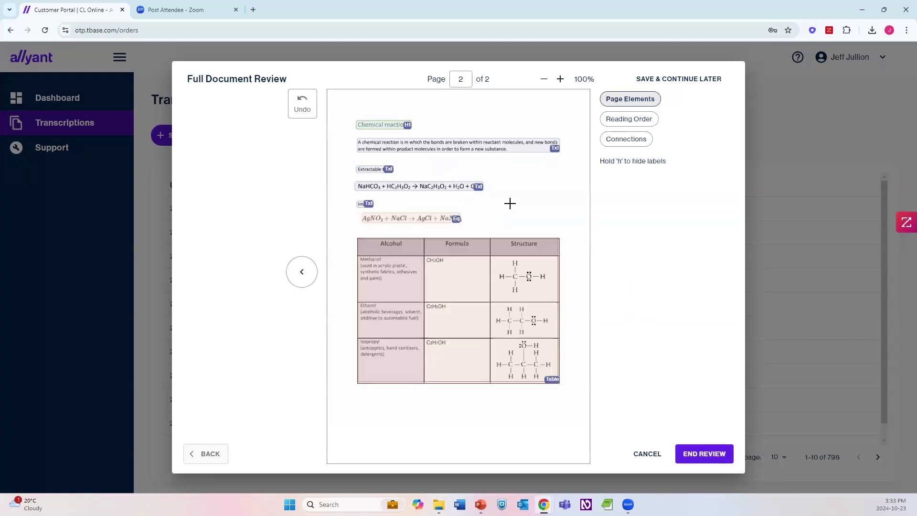
- Retag the extractable NaHCO₃ reaction from text to Equation, save its description, and check the AgNO₃ equation's tag
left_click(456, 191)
left_click(456, 191)
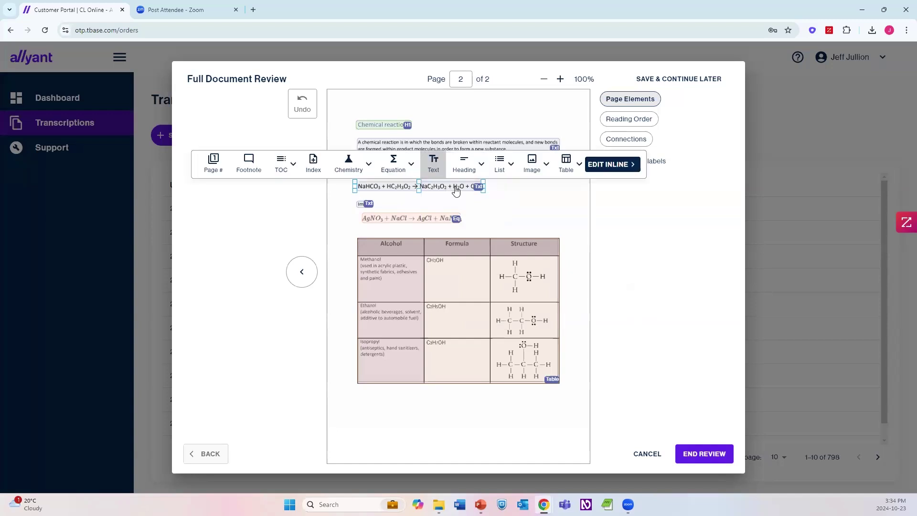
left_click(393, 165)
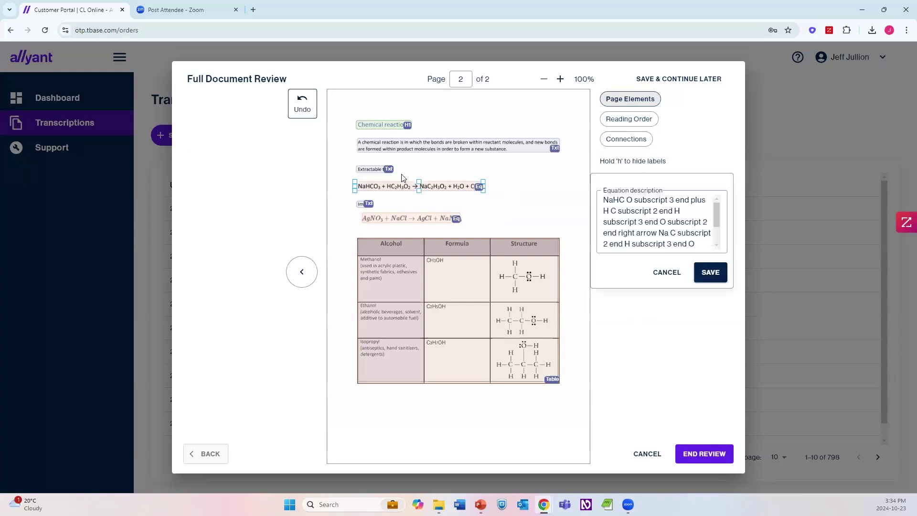
left_click(709, 276)
left_click(421, 219)
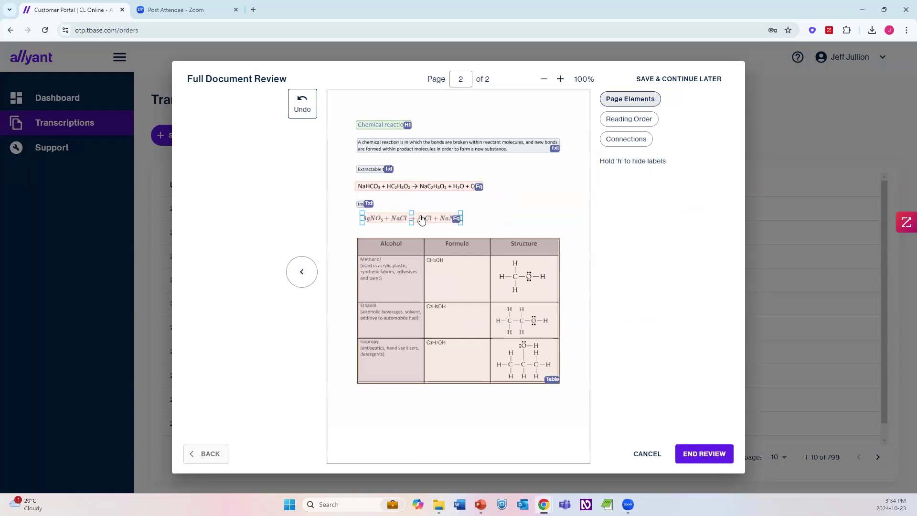
- Open the alcohol table for inline editing, tag methanol's CH₃OH formula as an Equation and save its description
left_click(475, 316)
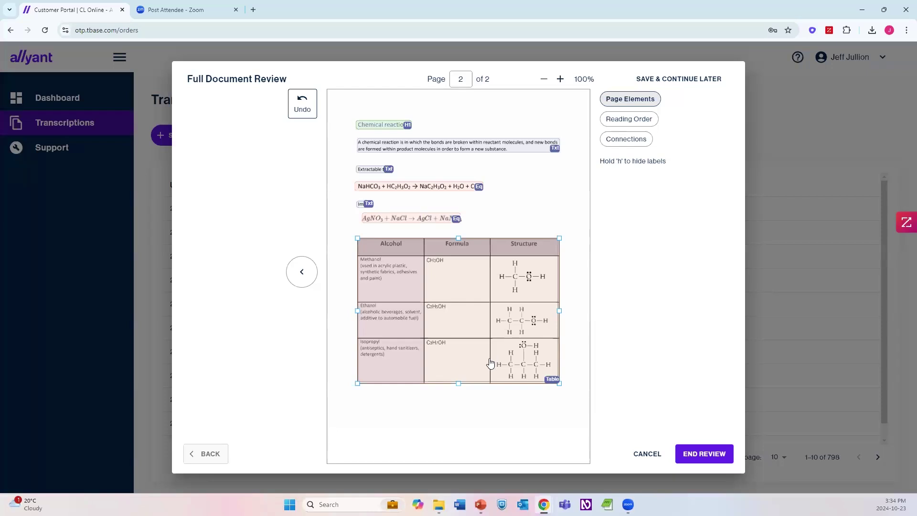
left_click(523, 374)
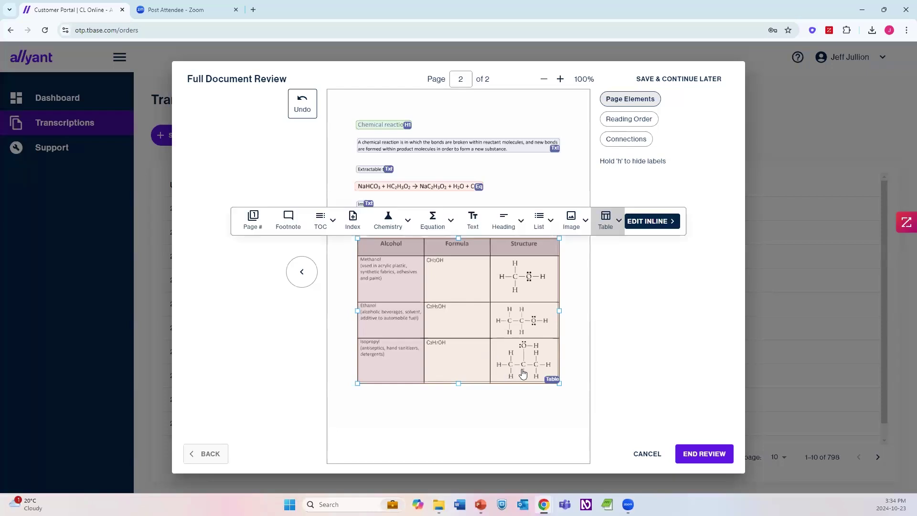
left_click(639, 222)
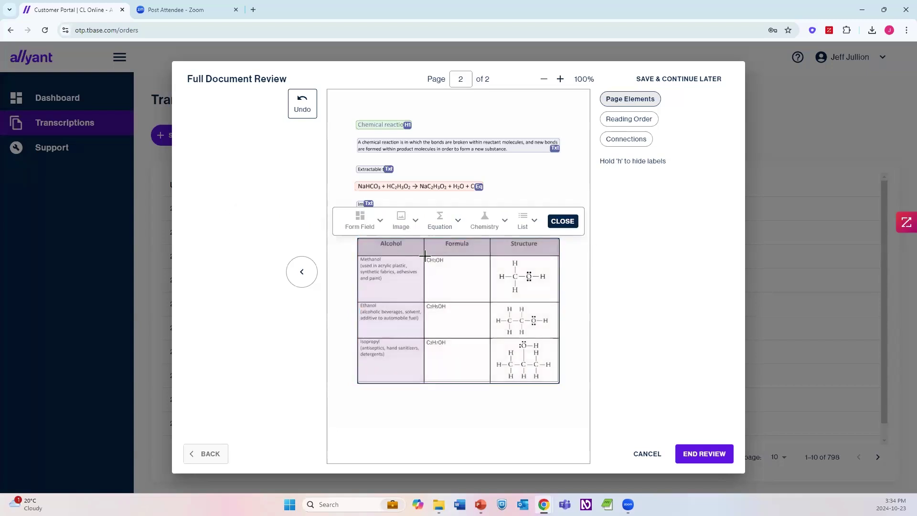
left_click_drag(425, 256, 450, 266)
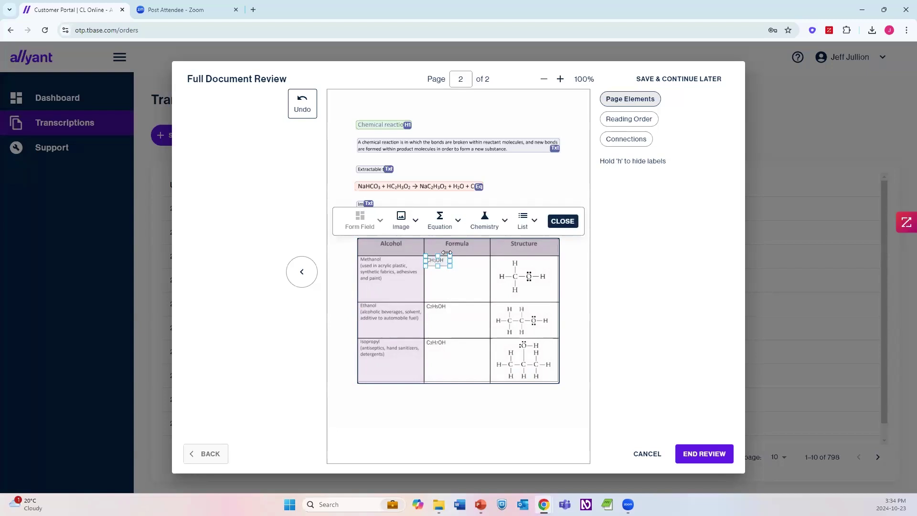
left_click(440, 224)
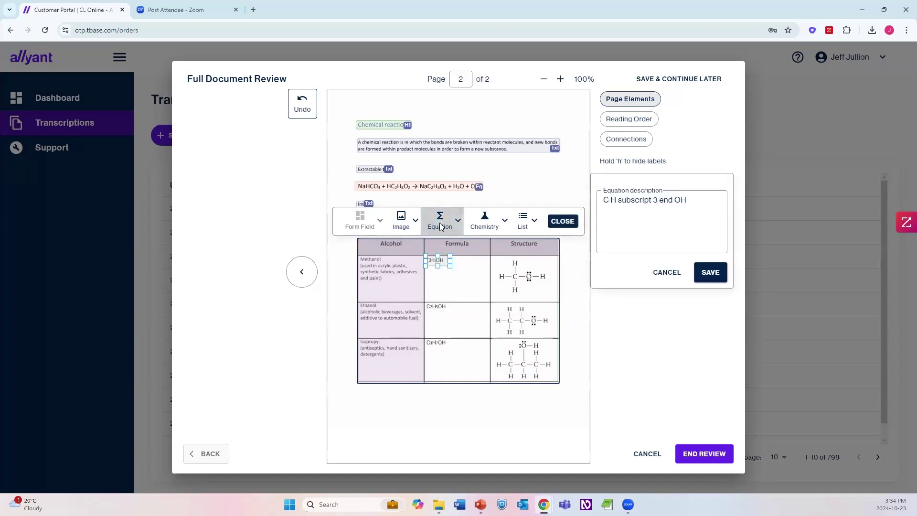
left_click(709, 271)
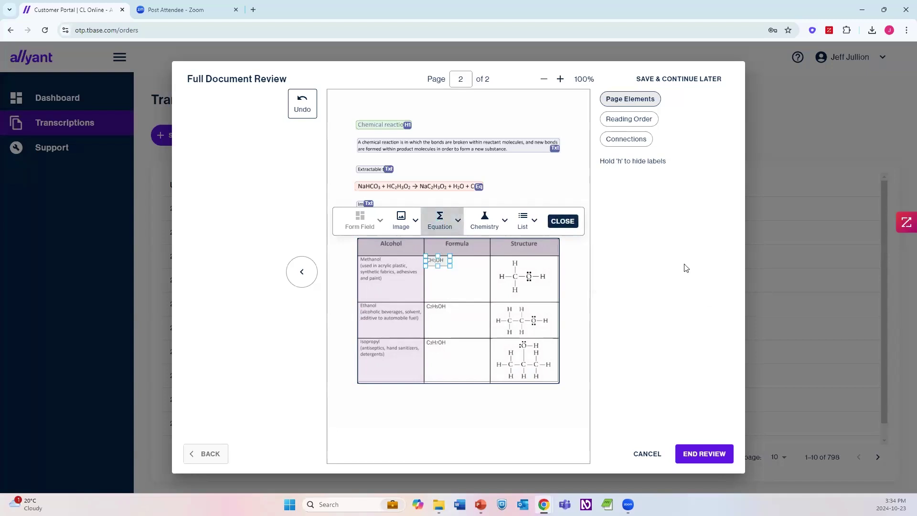
- Enclose the methanol structure in the table in an inline Chemistry container and save its description
left_click(495, 260)
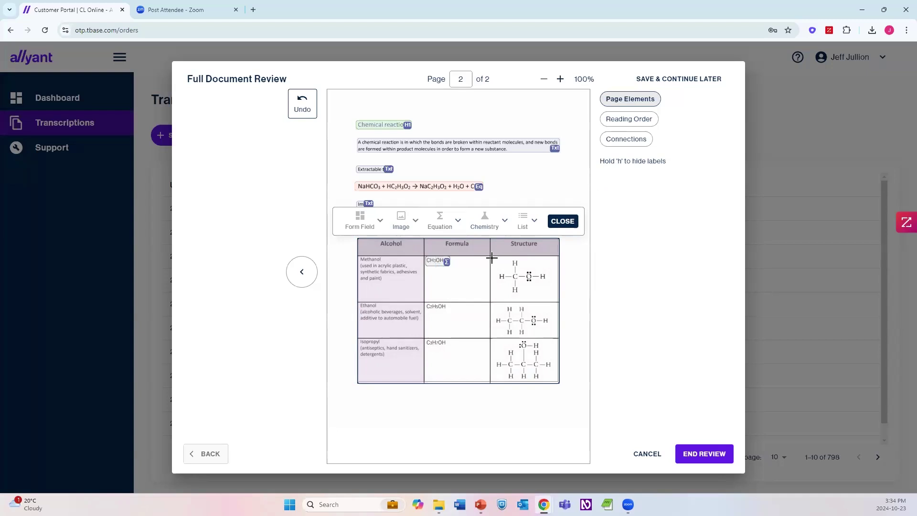
left_click_drag(516, 264, 549, 296)
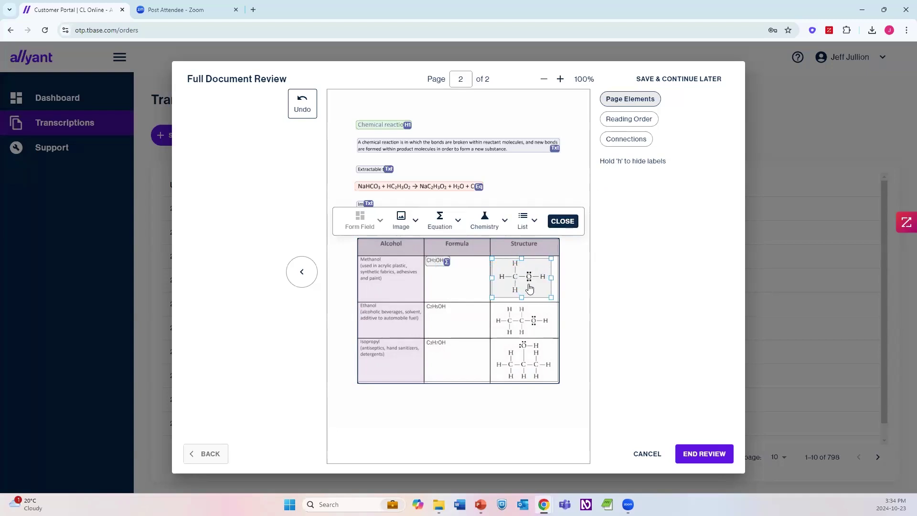
left_click(485, 221)
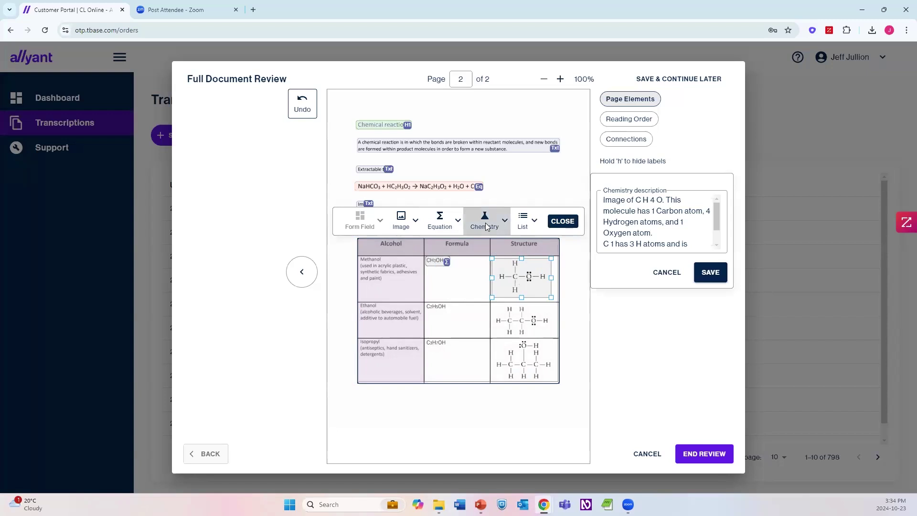
left_click(711, 281)
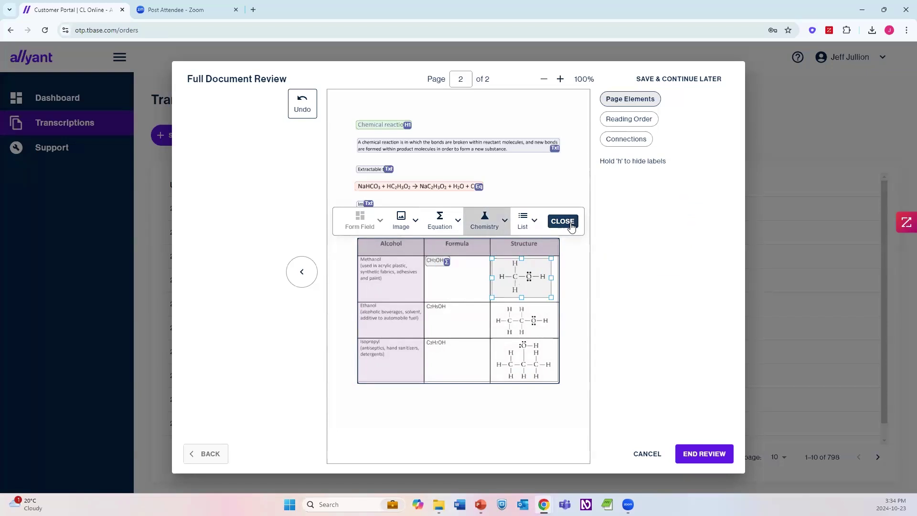
- Tag ethanol's C₂H₅OH formula in the table as an inline Equation and save its description
left_click(426, 303)
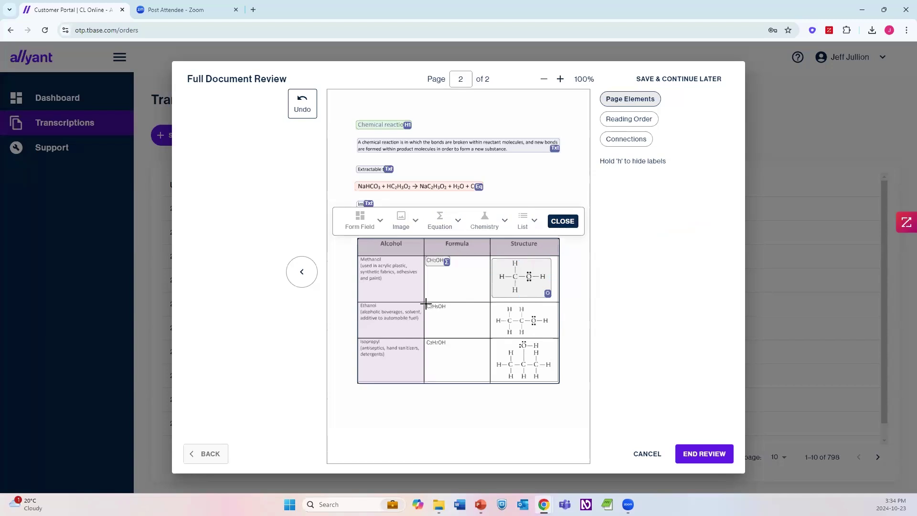
left_click_drag(426, 303, 450, 312)
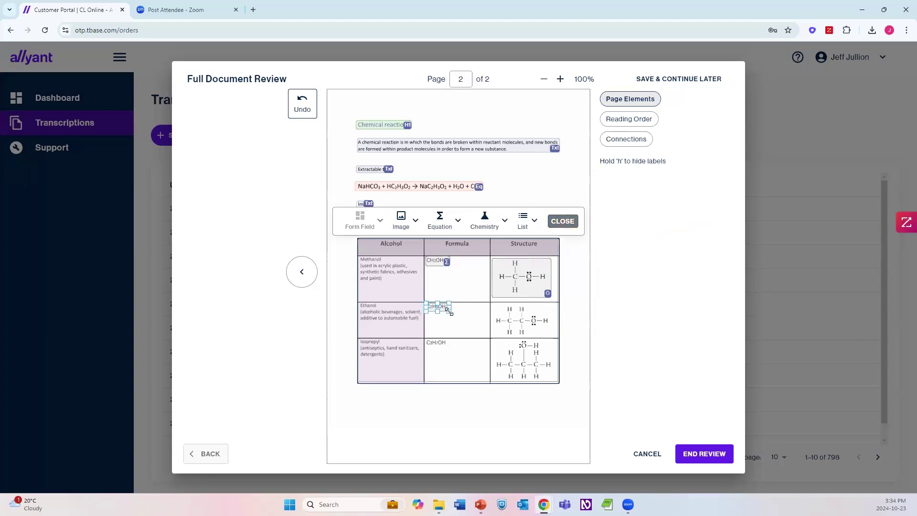
left_click(440, 221)
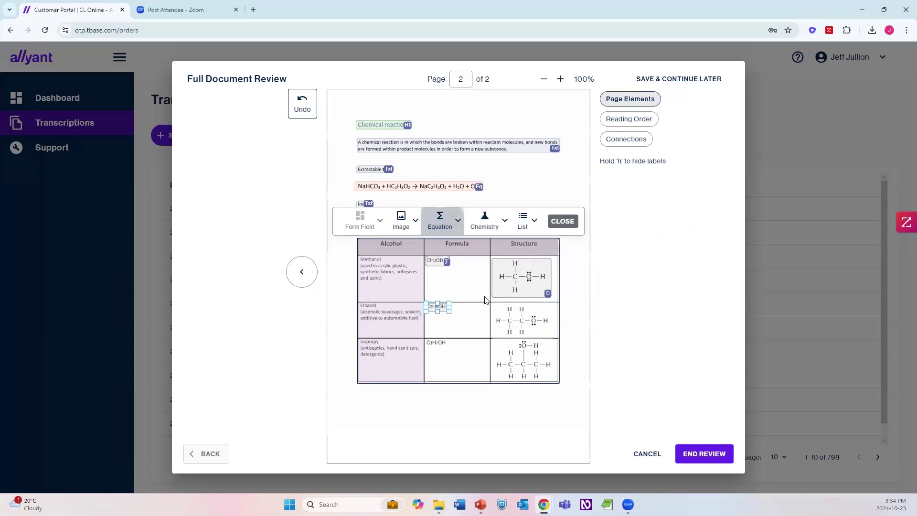
left_click(717, 272)
- Enclose the ethanol structure in the table in an inline Chemistry container, save its description and finish inline editing
left_click_drag(492, 303, 554, 338)
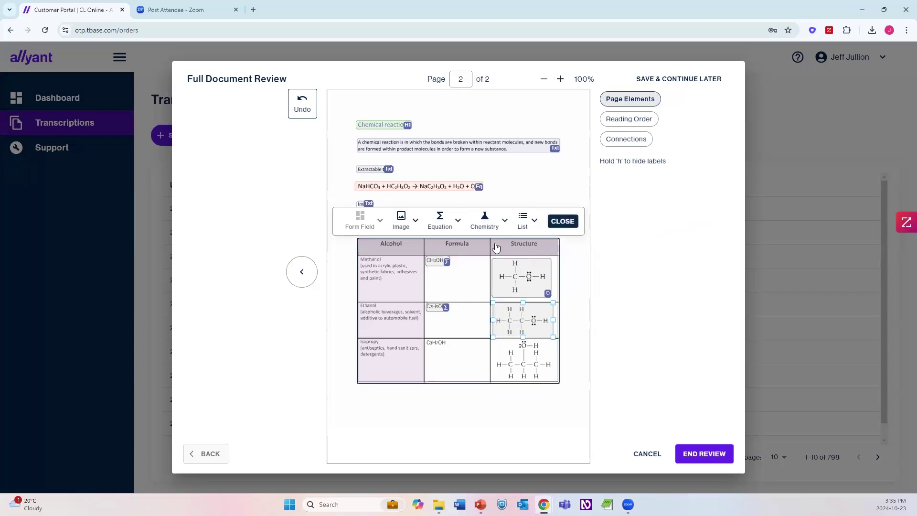
left_click(484, 221)
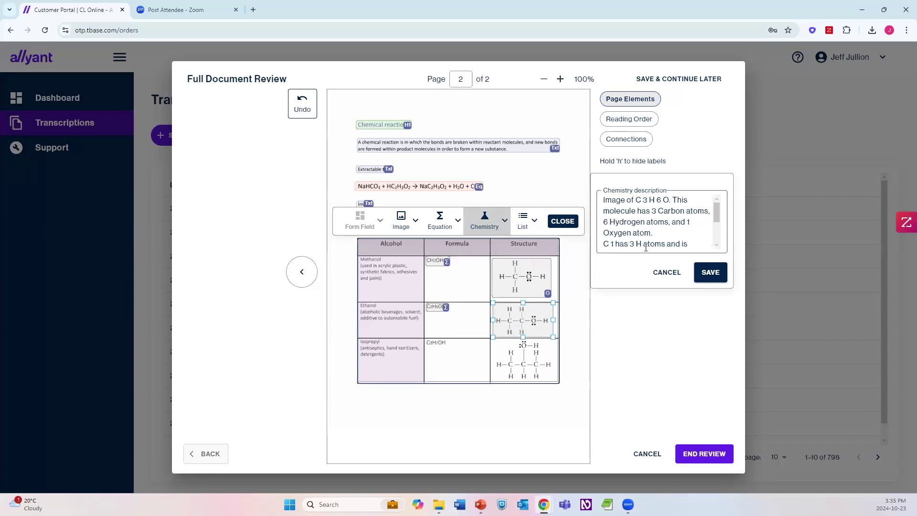
left_click(708, 272)
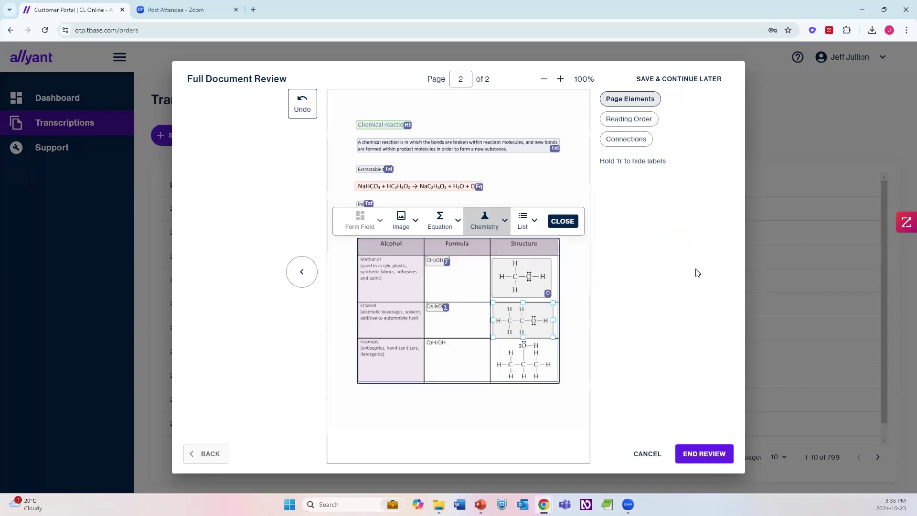
left_click(564, 221)
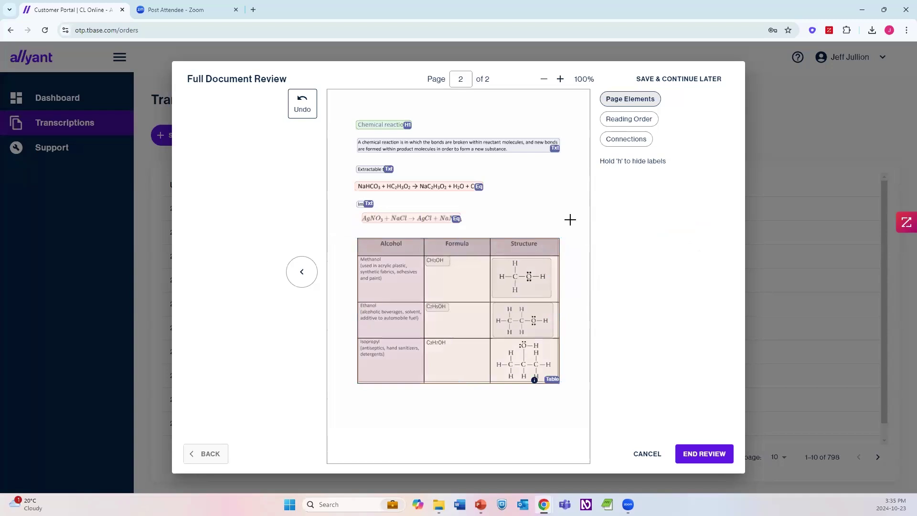
- Check page 2's reading order, return to its page elements and end the full document review to convert the file
left_click(624, 121)
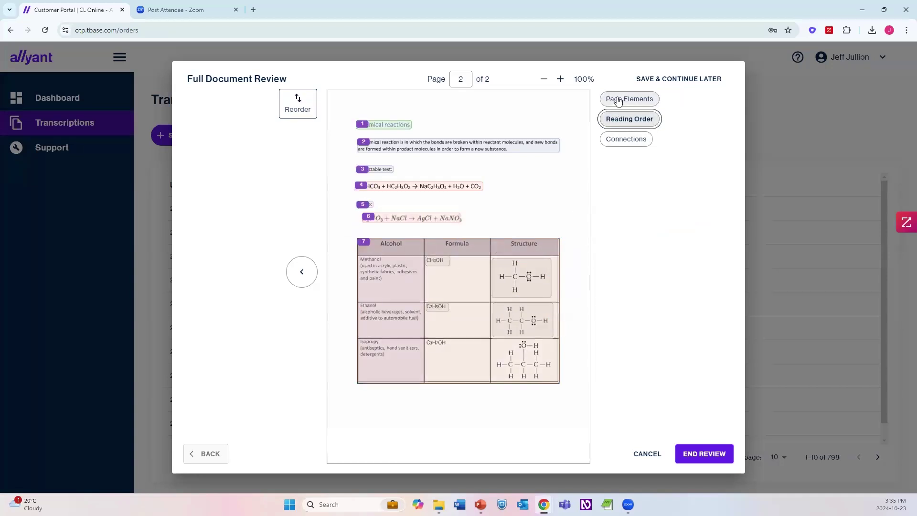
left_click(618, 102)
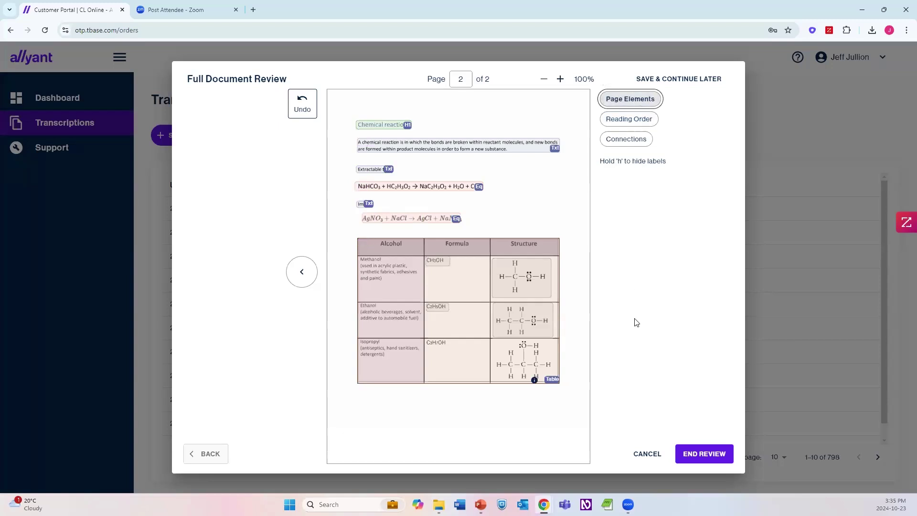
left_click(692, 454)
left_click(558, 315)
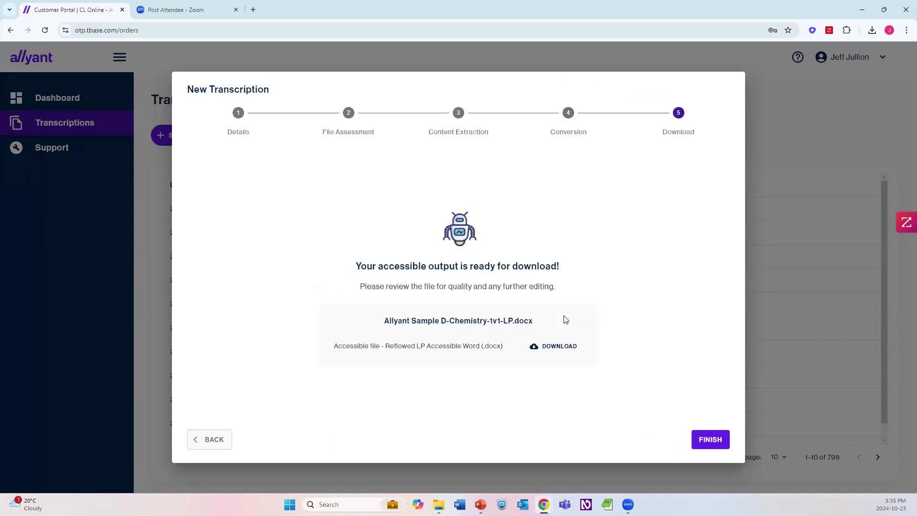
- Download Allyant Sample D-Chemistry-1v1-LP.docx, open it in Word with editing enabled and select the methanol structure image
left_click(564, 345)
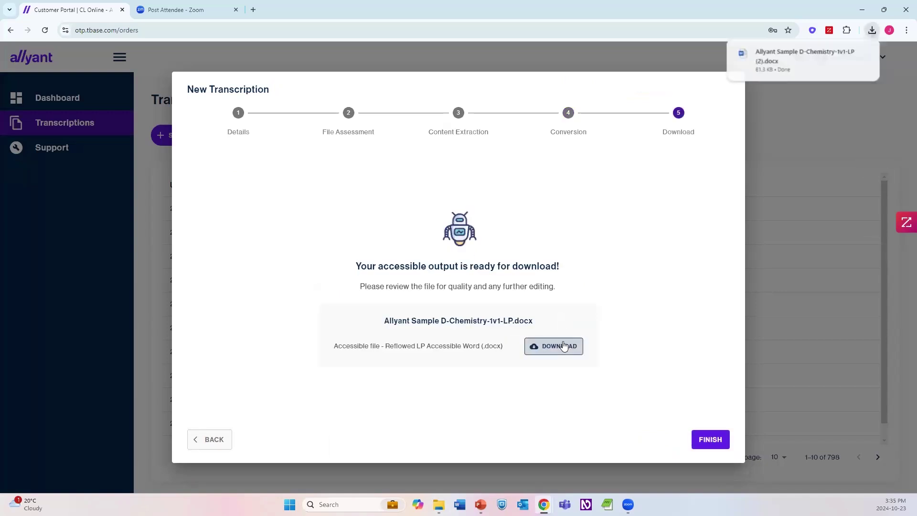
left_click(774, 59)
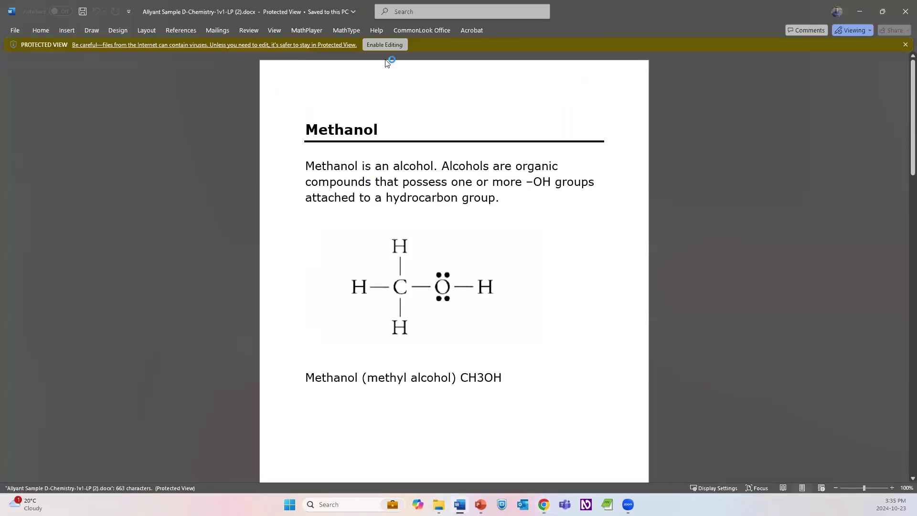
left_click(385, 44)
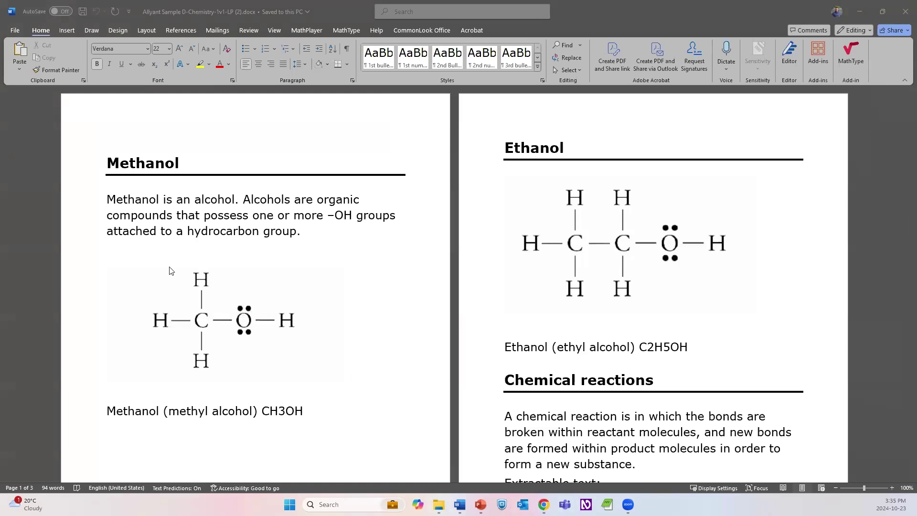
left_click(109, 200)
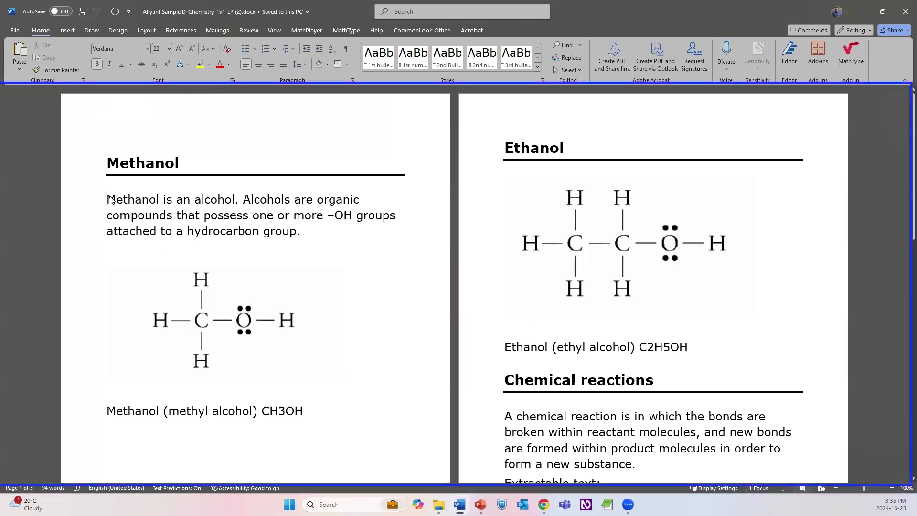
left_click(192, 300)
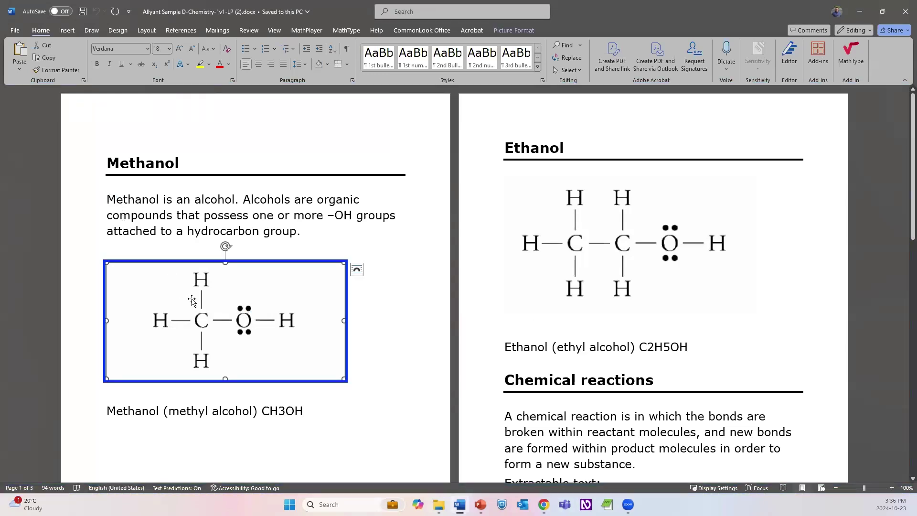
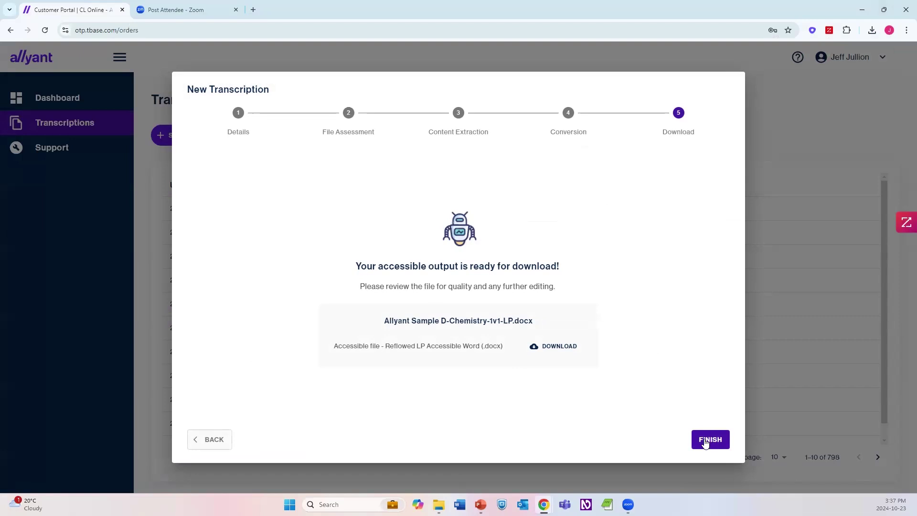
- Finish the chemistry transcription and start a new one with CL Online STEM Demo Doc-2.pdf, marking it as containing math content
left_click(705, 444)
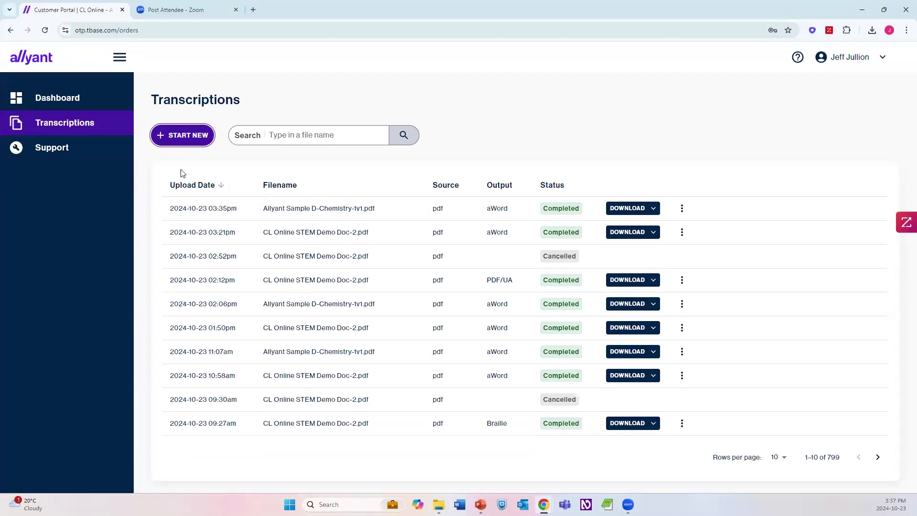
left_click(181, 137)
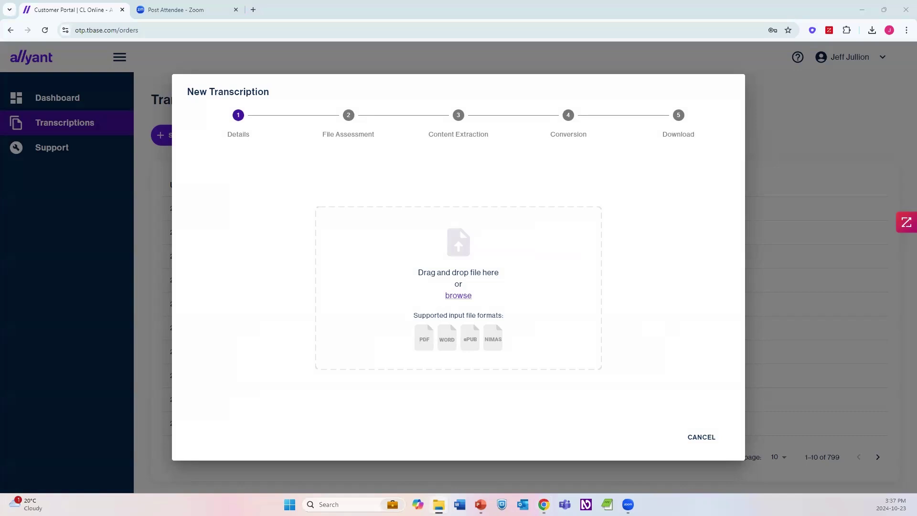
left_click_drag(191, 306, 404, 268)
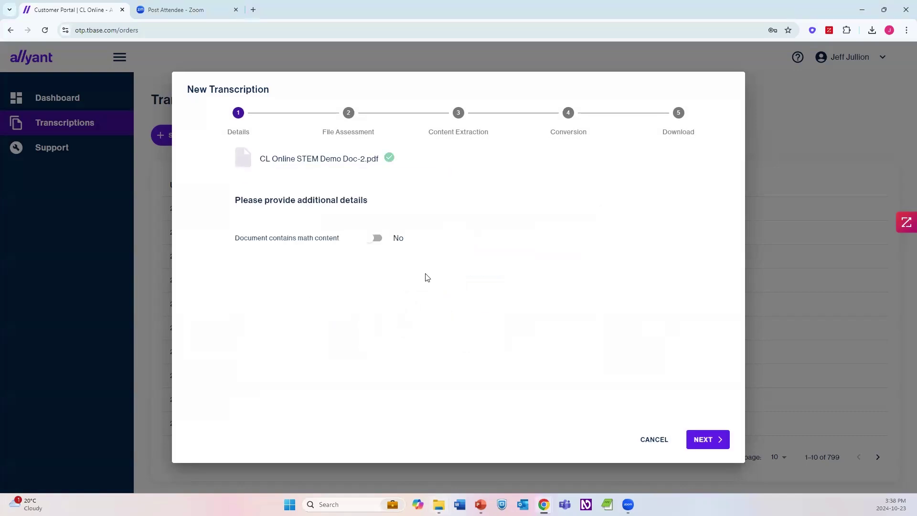
left_click(377, 240)
left_click(704, 439)
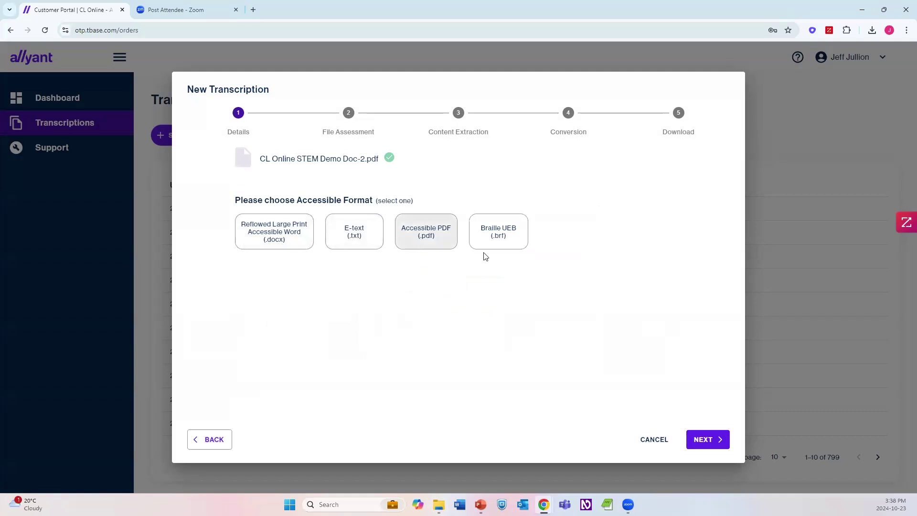
- Choose Accessible PDF as the output format, run content extraction and proceed with image descriptions and page element clarification
left_click(426, 240)
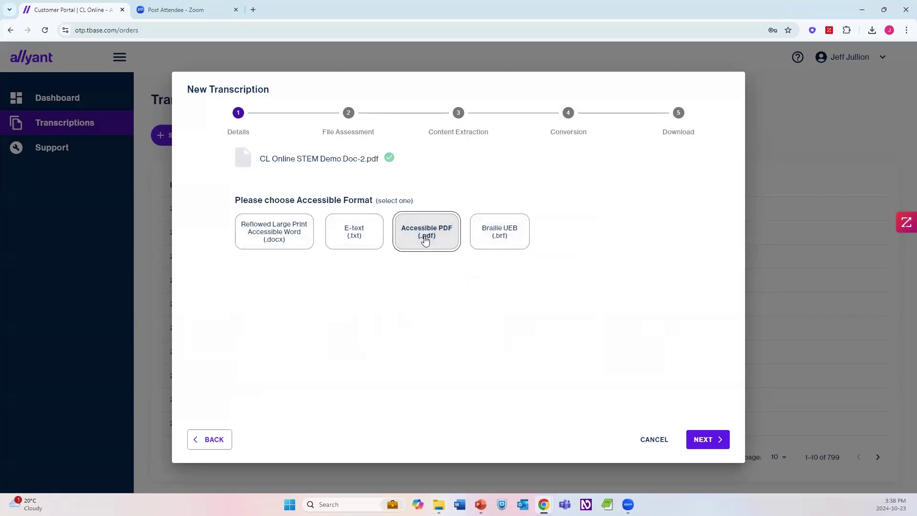
left_click(698, 441)
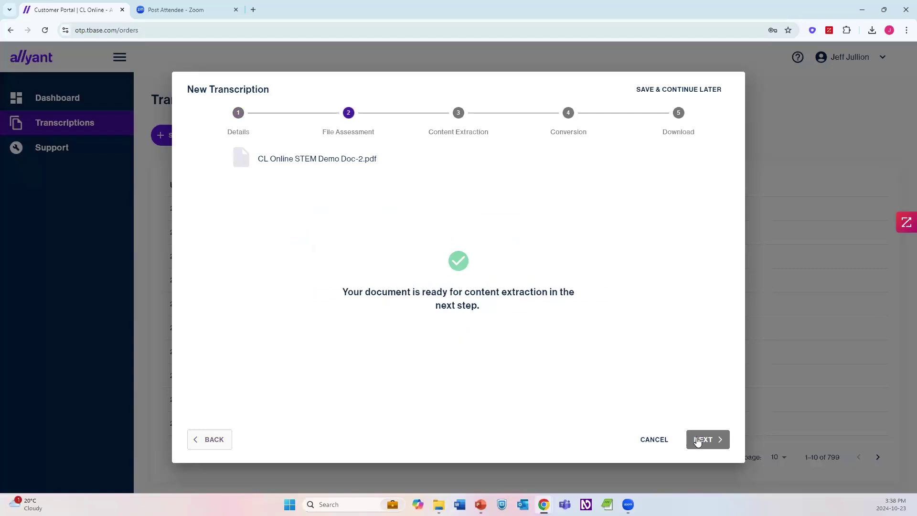
left_click(698, 439)
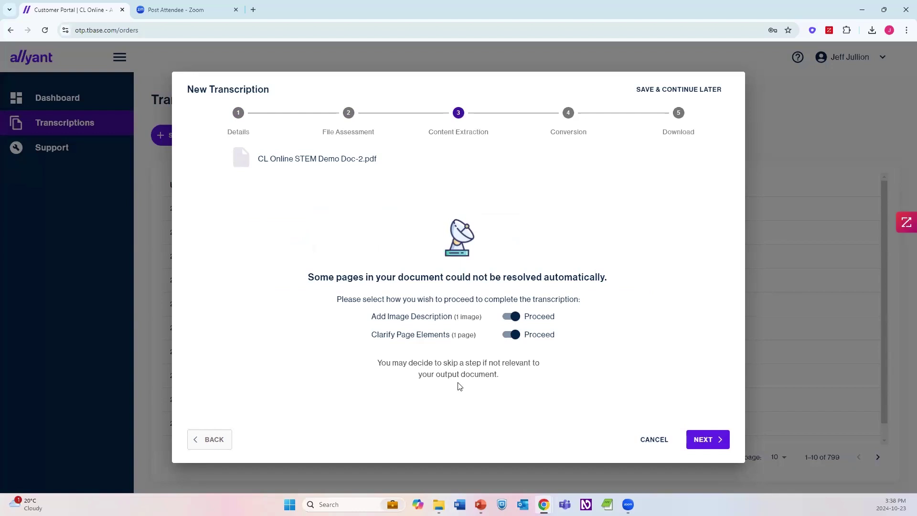
left_click(702, 440)
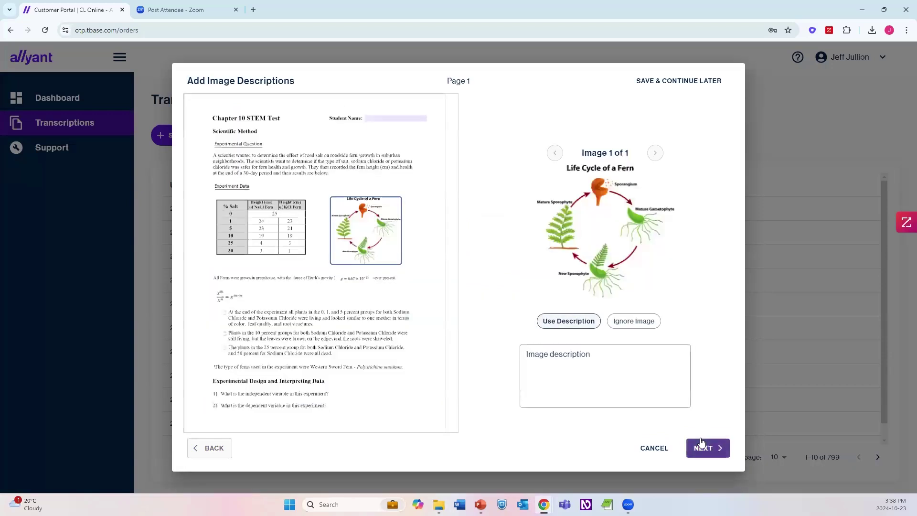
- Describe the fern image as "Life cycle of a fern" and continue to clarifying page elements
left_click(608, 373)
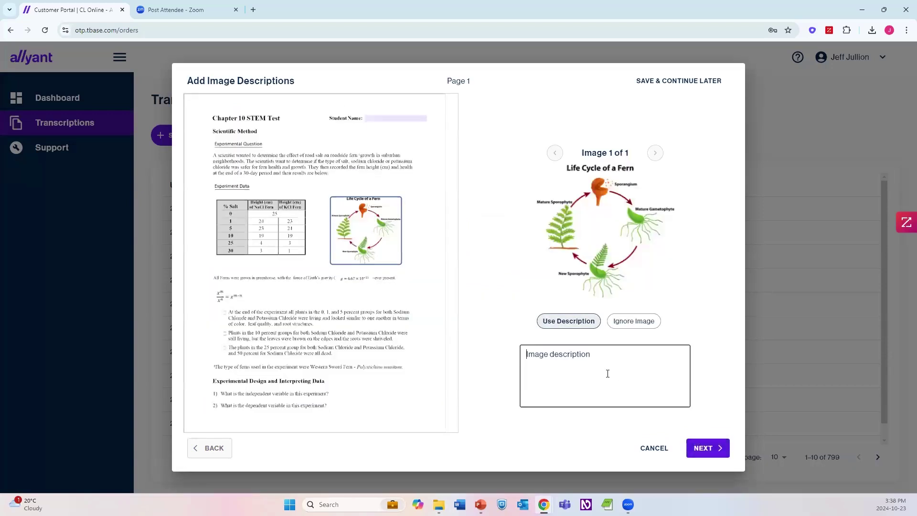
type("Life")
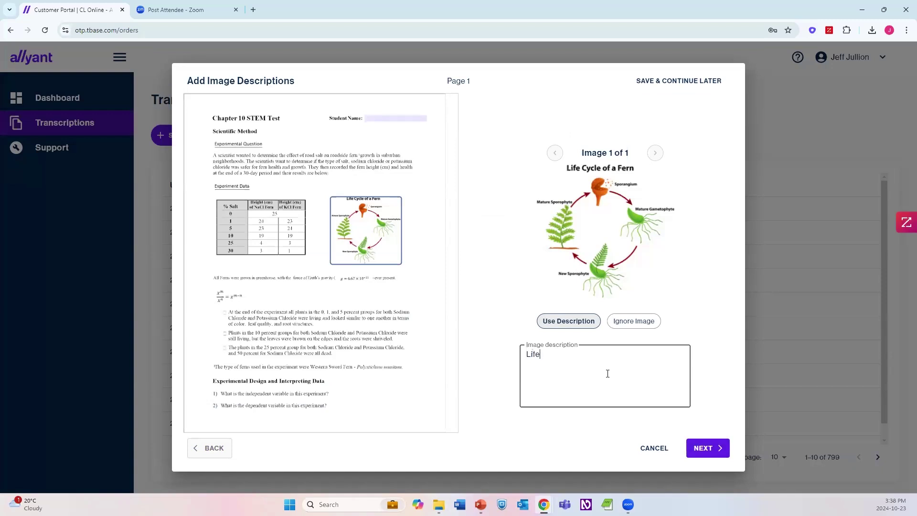
type(" cycle of a fern")
left_click(707, 448)
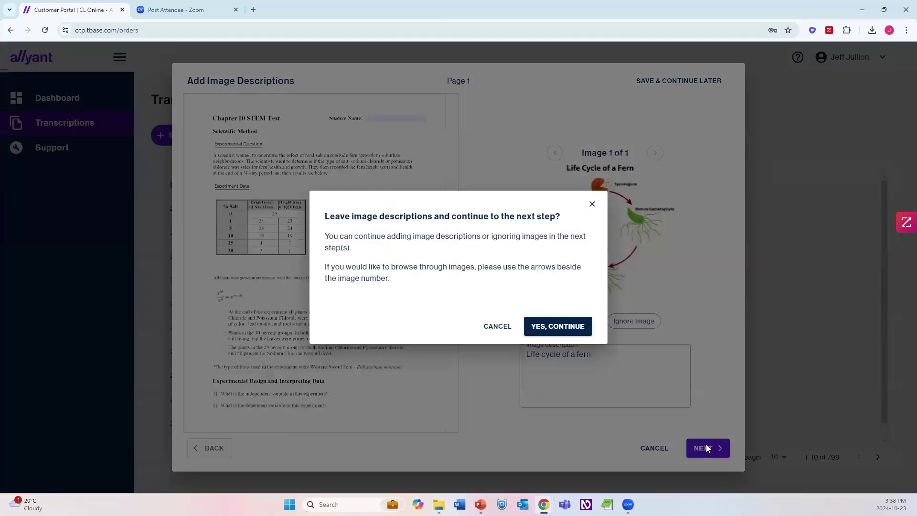
left_click(557, 327)
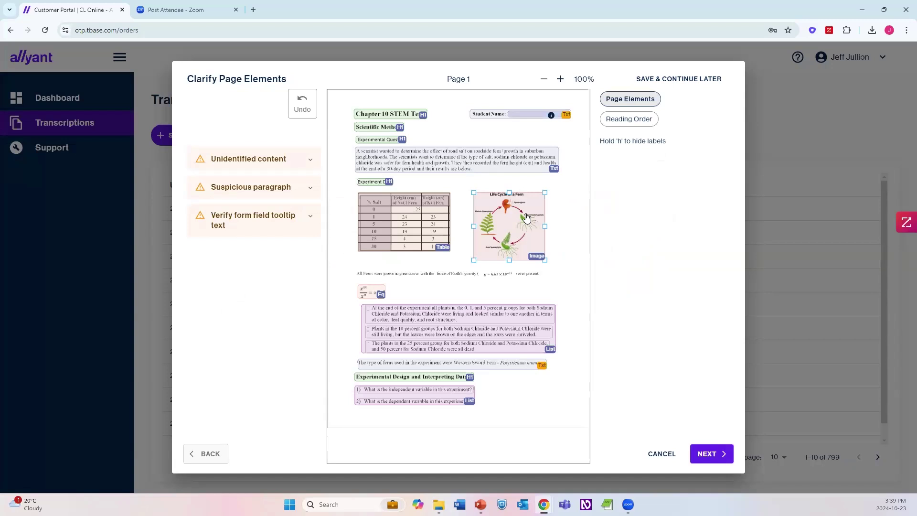
- Expand the unidentified content, suspicious paragraph and form field tooltip warnings, and locate the unidentified content on page 1
left_click(444, 73)
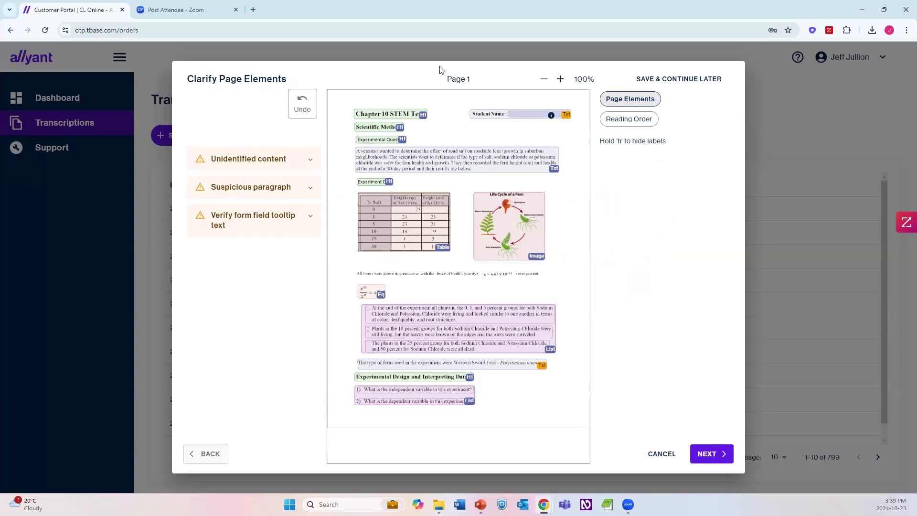
left_click(311, 162)
left_click(309, 234)
left_click(311, 299)
mouse_move(300, 191)
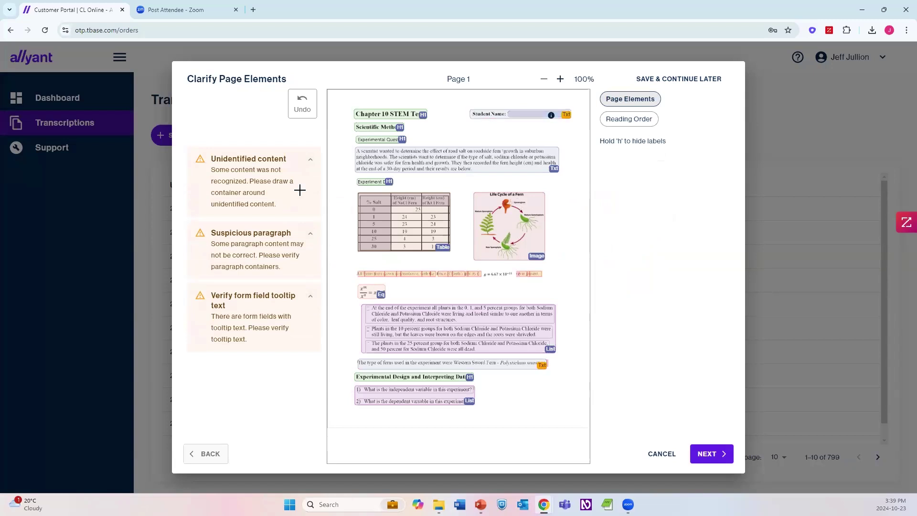
- Verify the Student Name text box's form field tooltip through inline editing, save it and close inline editing
left_click(477, 118)
left_click(499, 118)
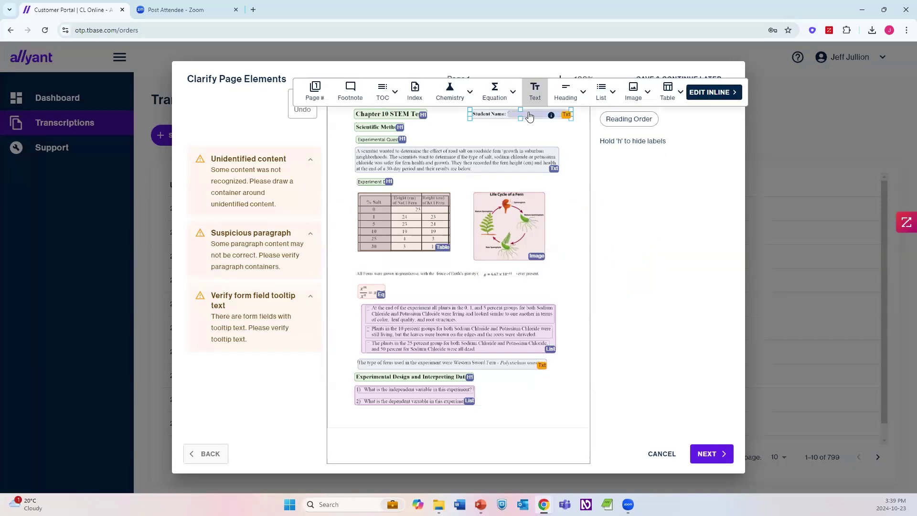
left_click(551, 115)
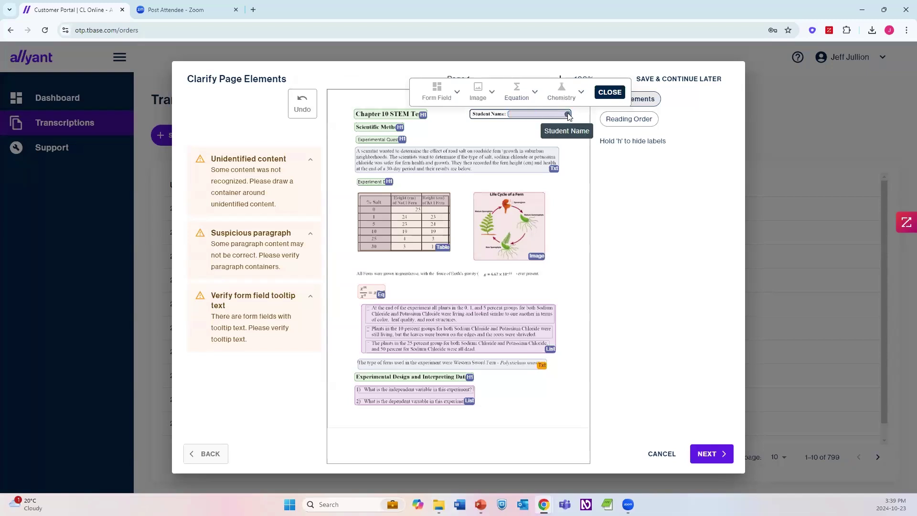
left_click(568, 115)
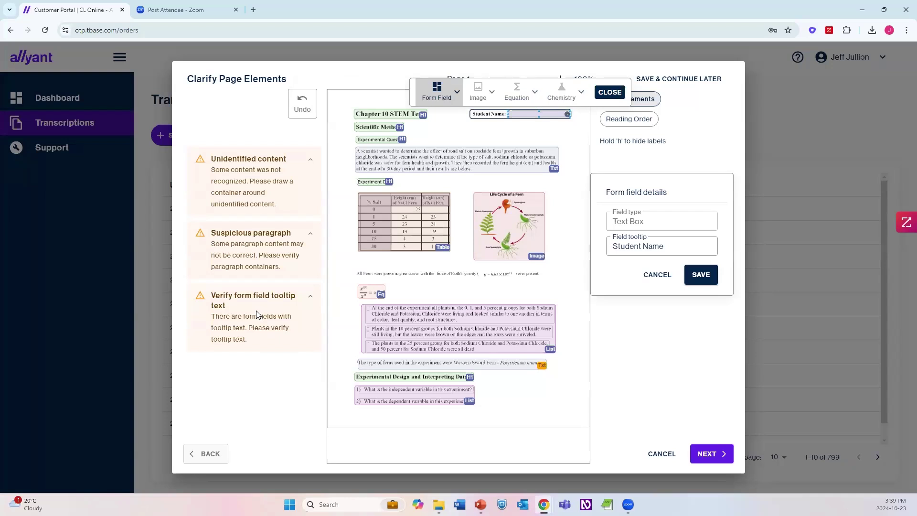
left_click(701, 275)
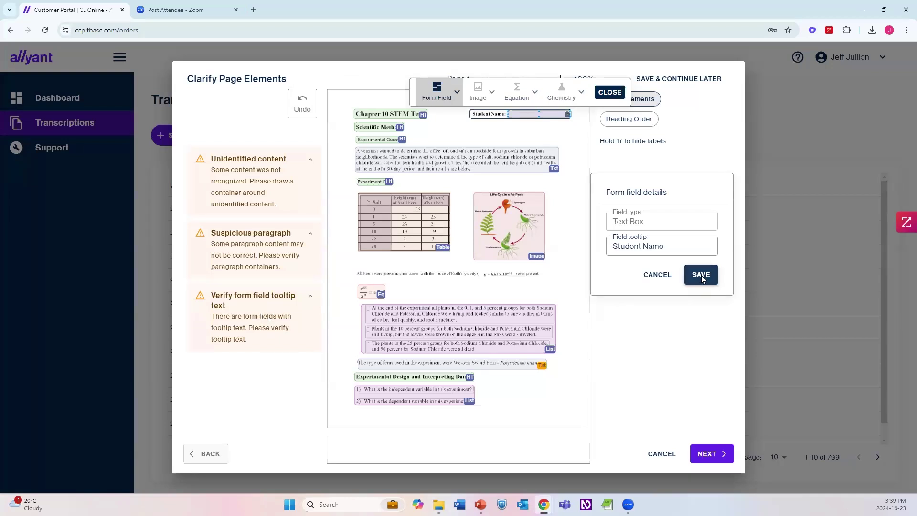
left_click(610, 94)
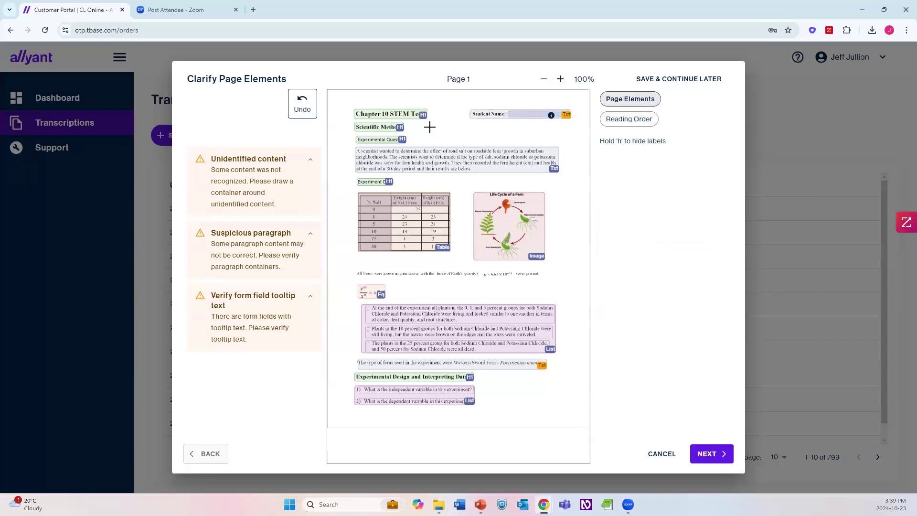
- Change the Scientific Method heading to level H2
left_click(406, 119)
left_click(390, 129)
left_click(424, 111)
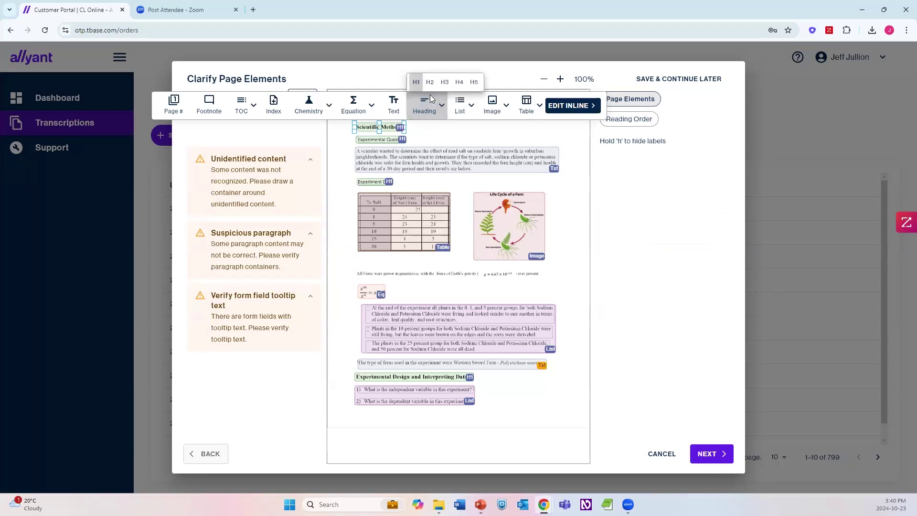
left_click(431, 82)
- Change the Experimental Question and Experiment Data headings to level H3
left_click(388, 140)
left_click(424, 117)
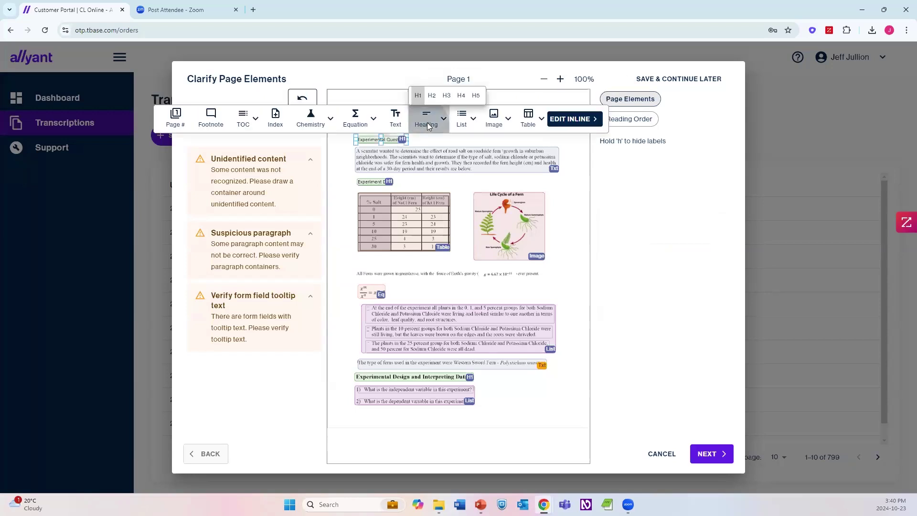
left_click(448, 96)
left_click(466, 161)
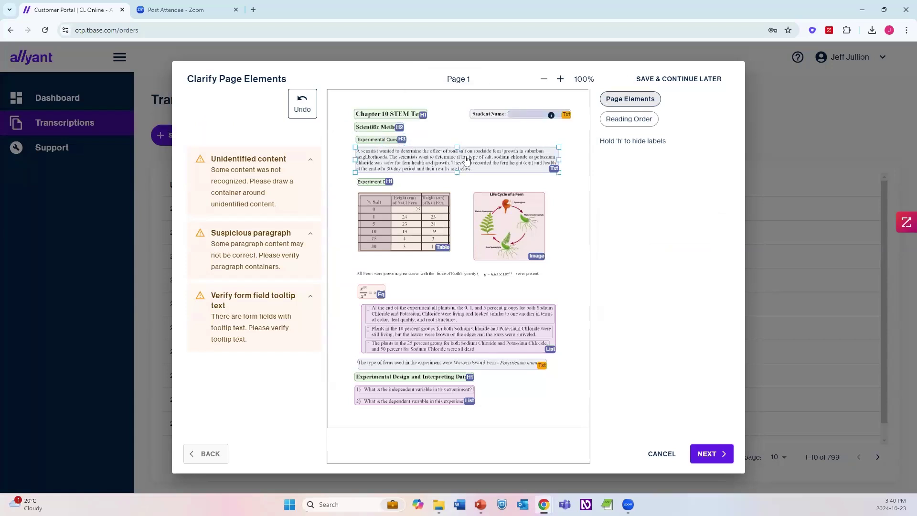
left_click(378, 182)
left_click(427, 166)
left_click(441, 138)
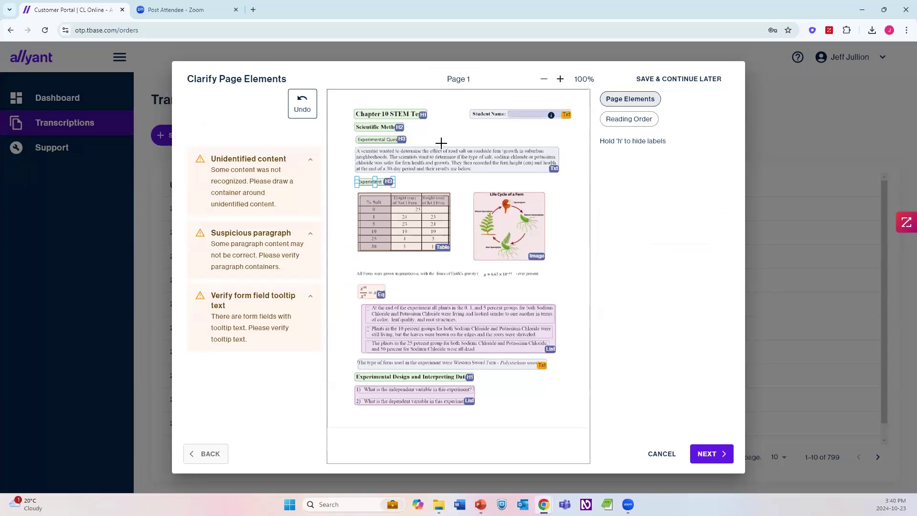
- Open the experiment data table's structure, extend its header columns to include the second column and close table editing
left_click(437, 250)
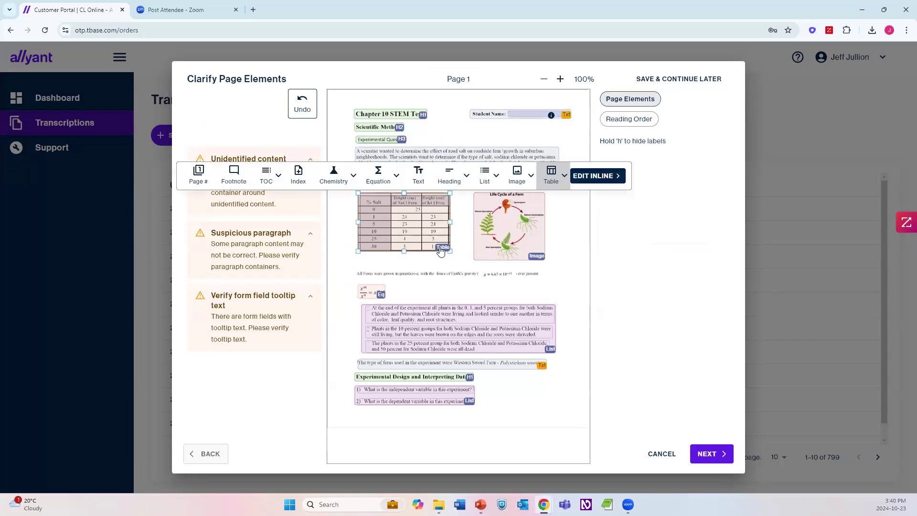
left_click(550, 176)
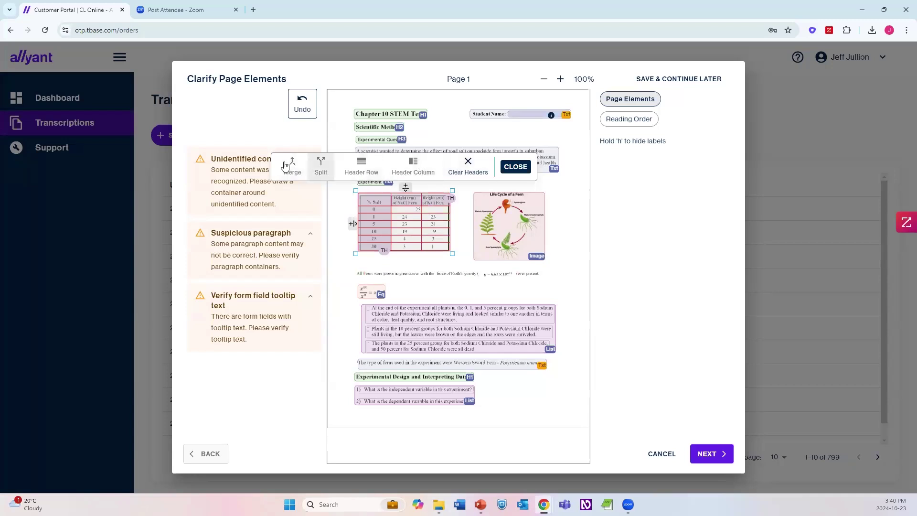
left_click(390, 218)
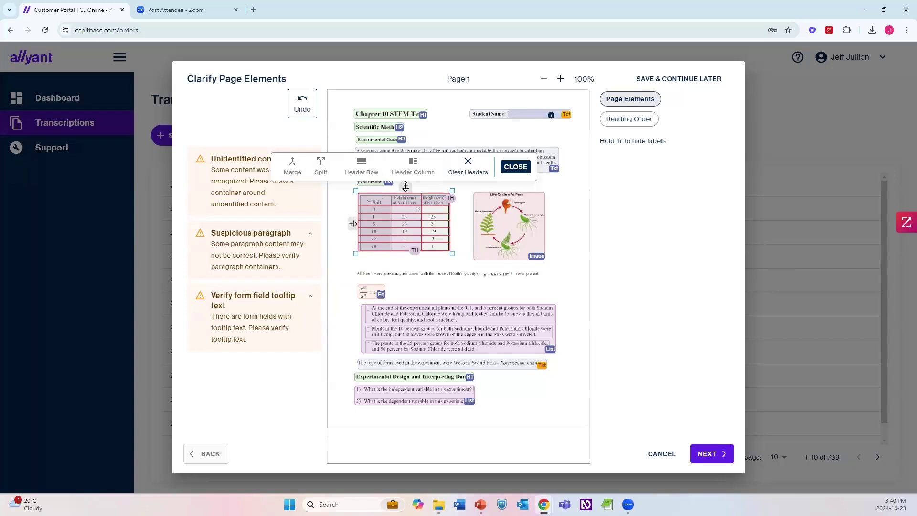
left_click_drag(352, 224, 385, 226)
left_click(511, 170)
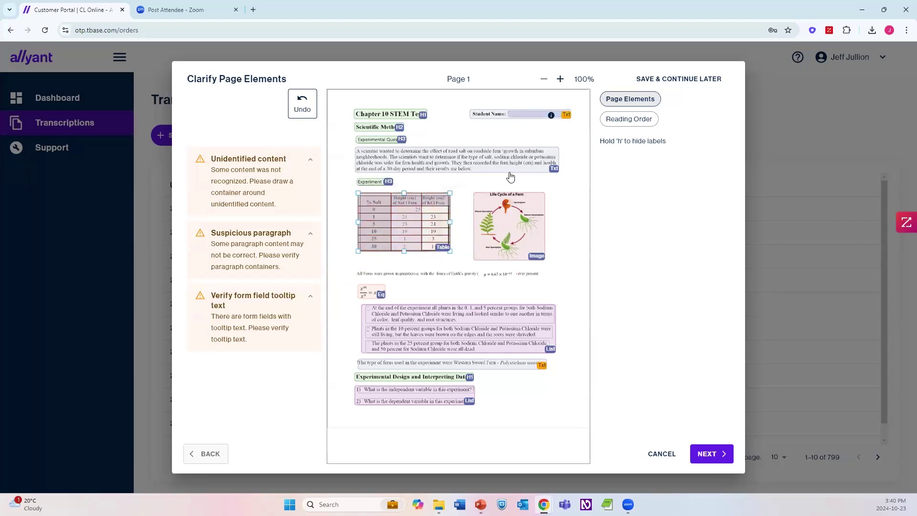
- Enclose the gravity sentence below the table in a Text container, tag g = 6.67 × 10⁻¹¹ as an inline Equation and save its description
left_click_drag(351, 264, 551, 282)
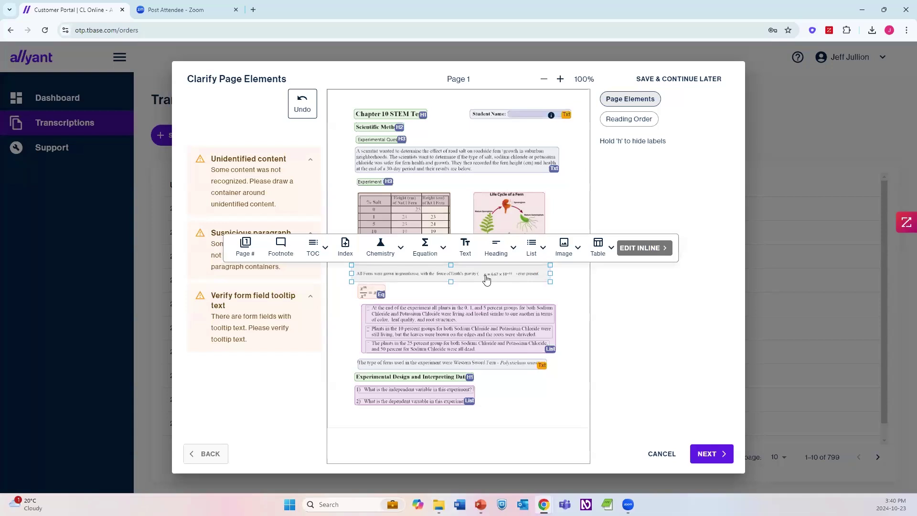
left_click(465, 246)
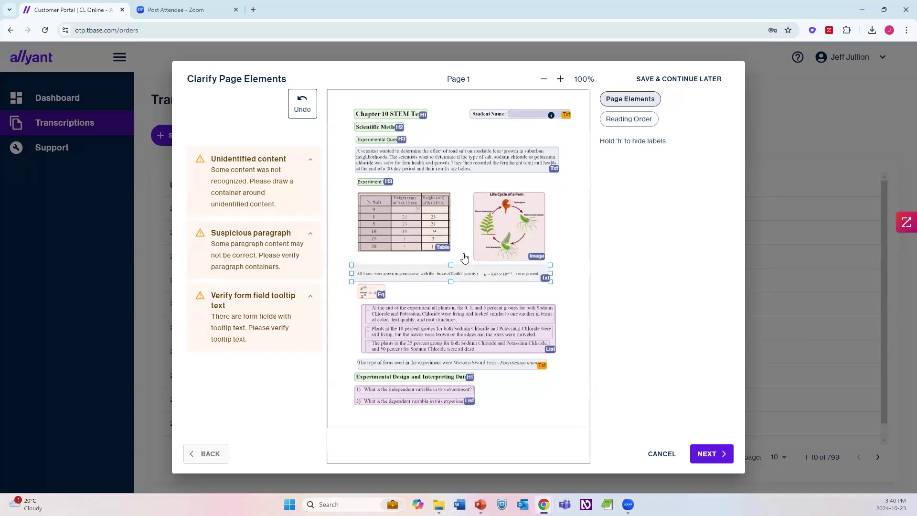
left_click(501, 279)
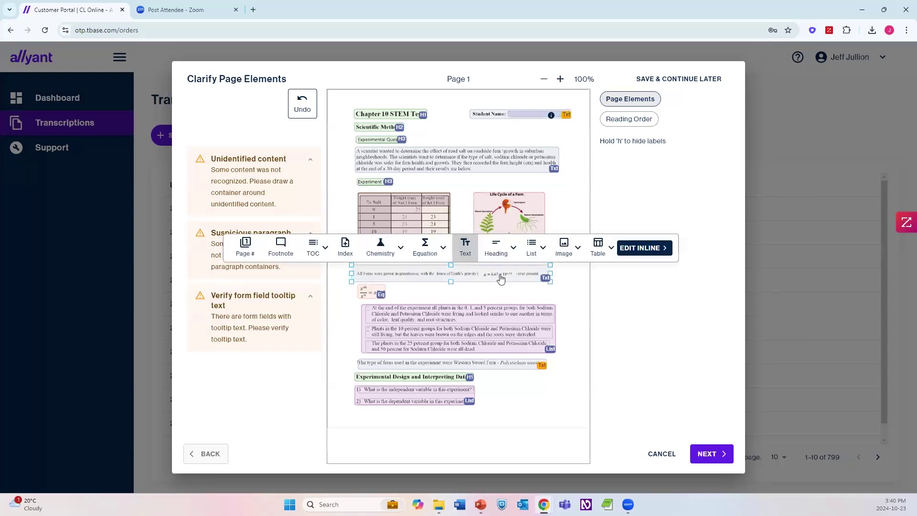
left_click(645, 248)
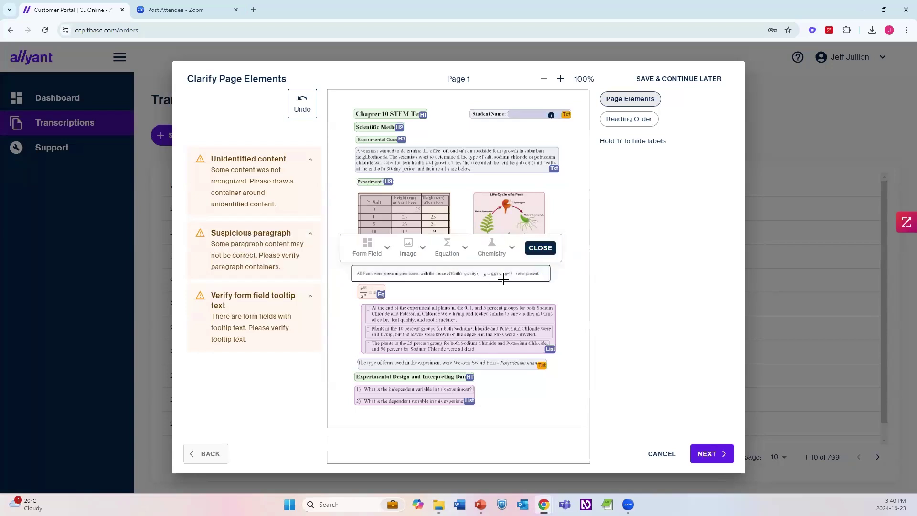
left_click_drag(482, 271, 516, 277)
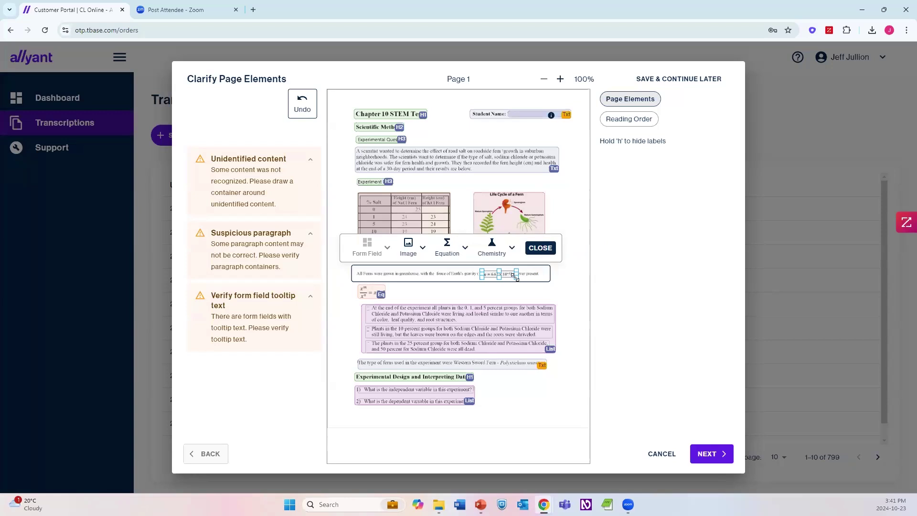
left_click(448, 247)
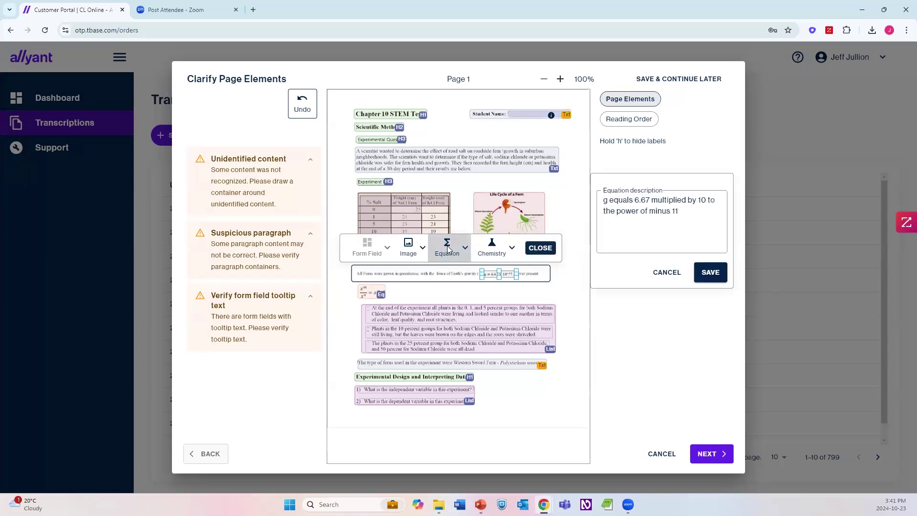
left_click(710, 272)
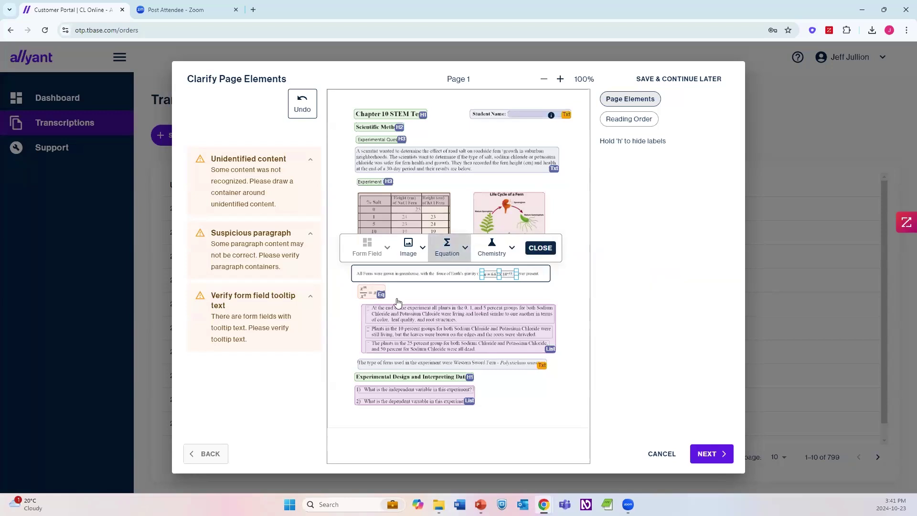
left_click(540, 248)
- Extend the text container of the Western Sword Fern sentence to cover its footnote mark and tag it as a Footnote
left_click(534, 331)
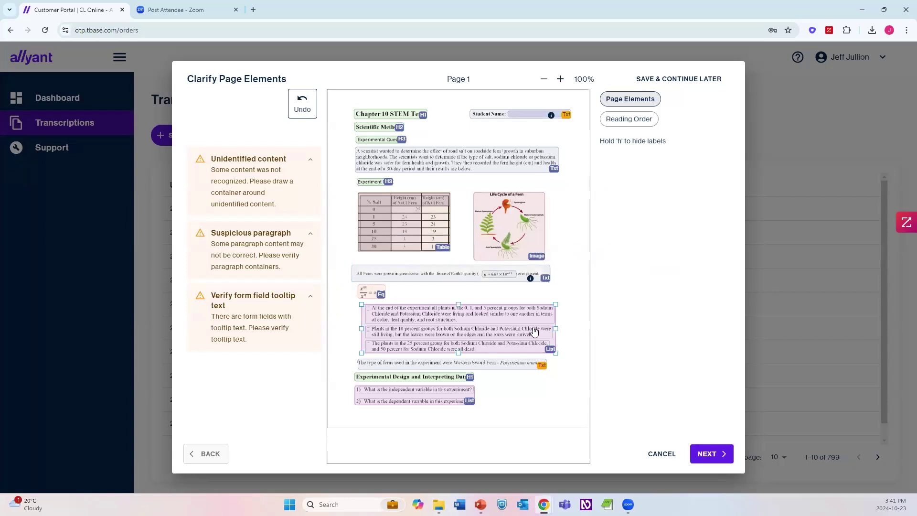
left_click(370, 366)
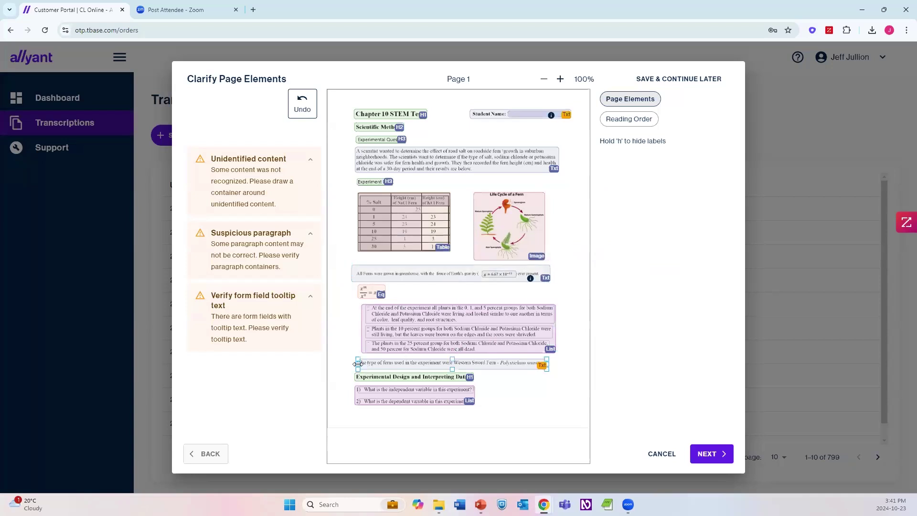
left_click_drag(356, 365, 352, 365)
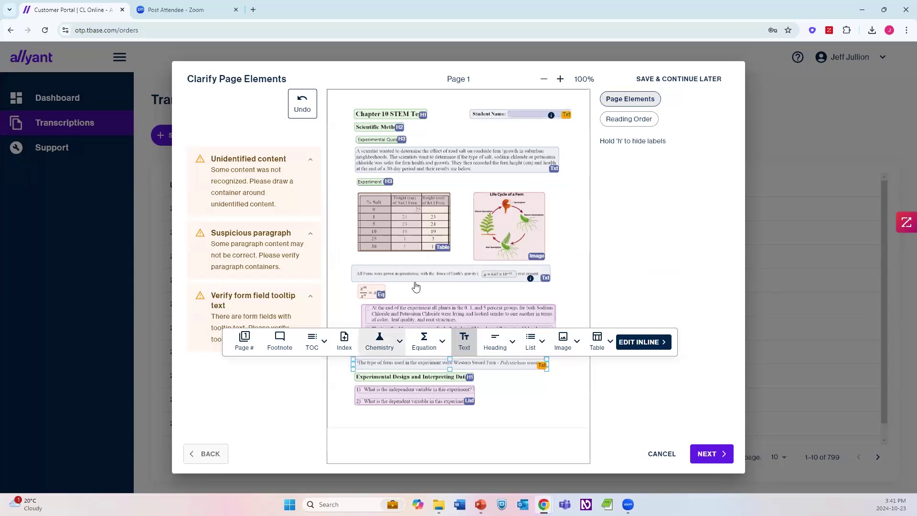
left_click(570, 288)
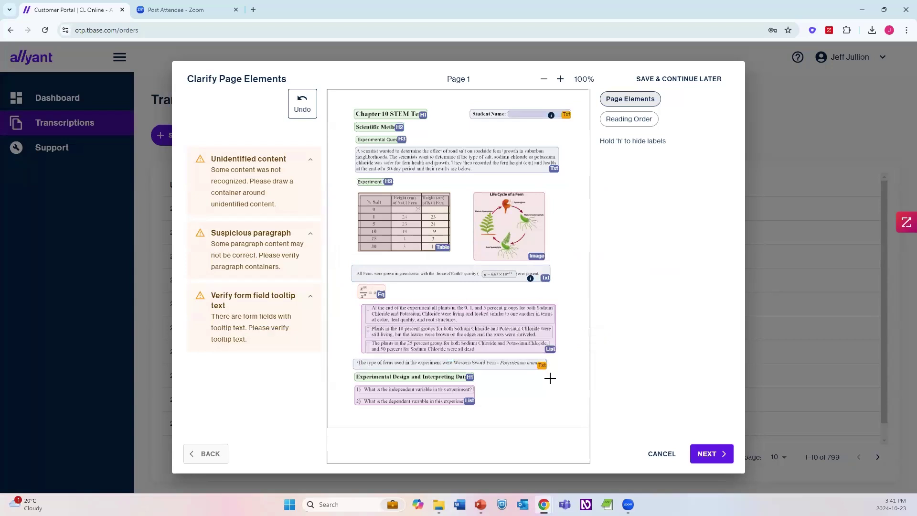
left_click(498, 366)
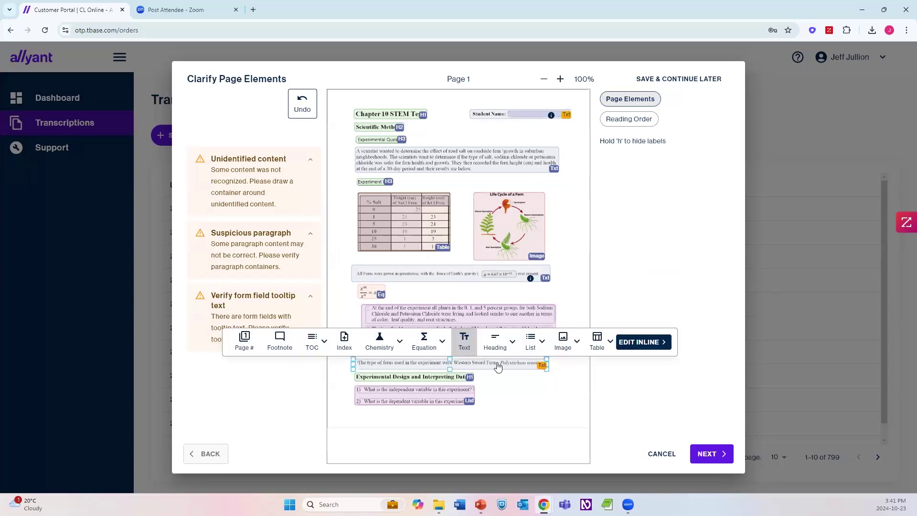
left_click(285, 343)
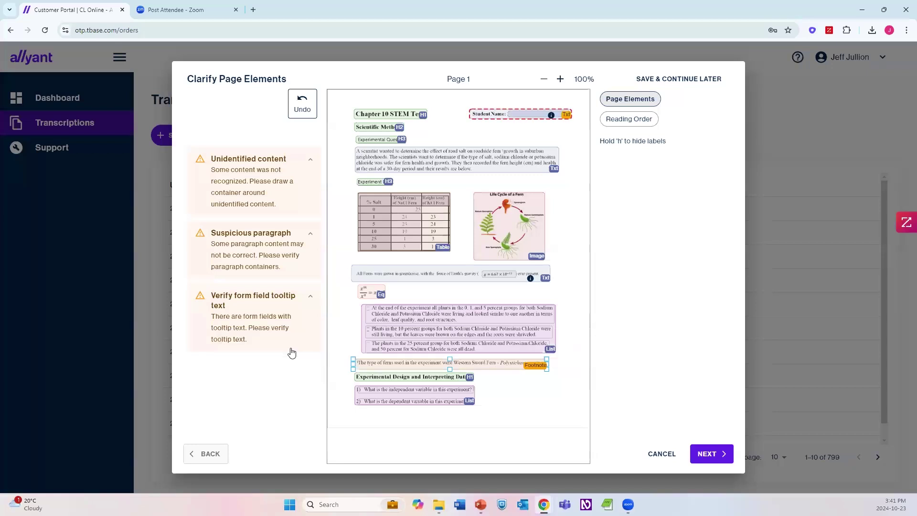
- Change the Experimental Design and Interpreting Data heading to level H2
left_click(387, 377)
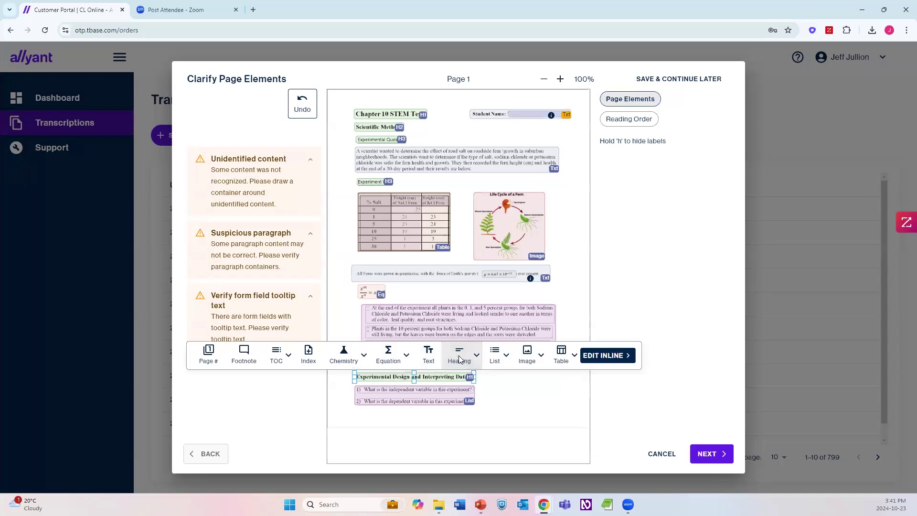
left_click(458, 355)
left_click(466, 333)
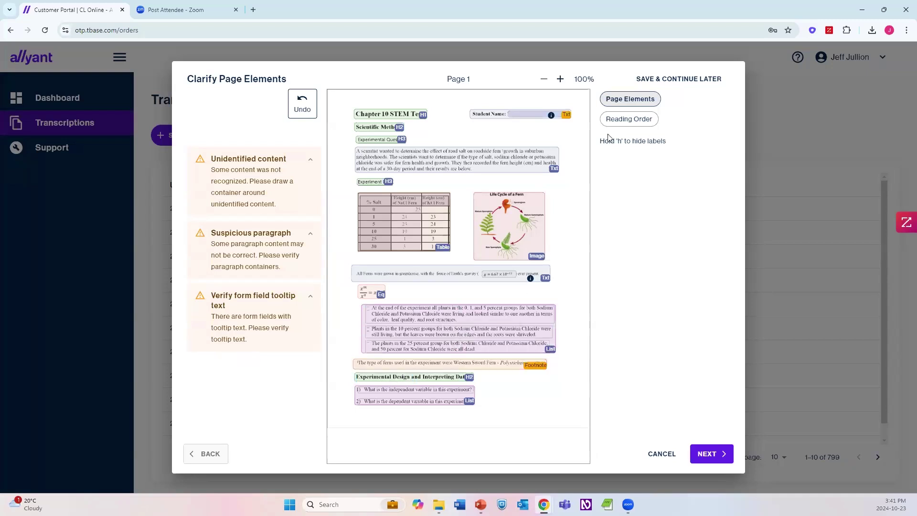
- Check page 1's reading order, complete the clarification and proceed to the full document review
left_click(617, 121)
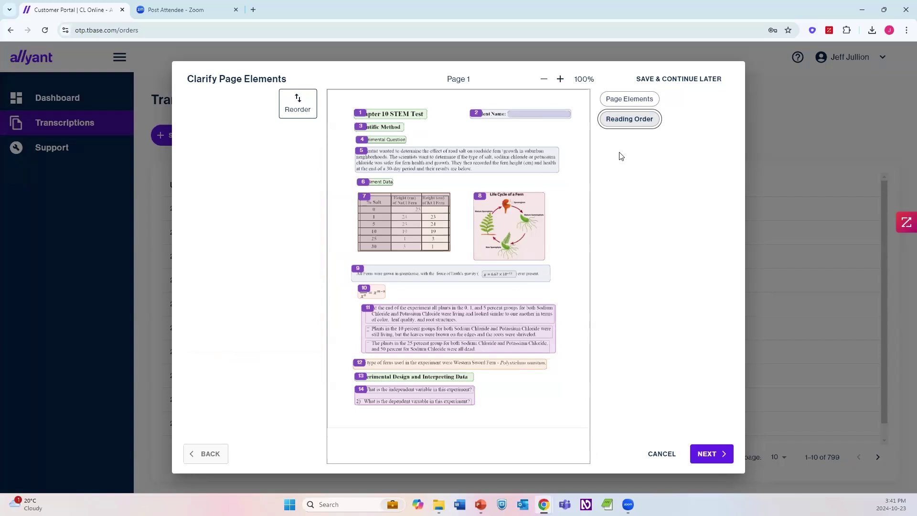
left_click(621, 99)
left_click(698, 454)
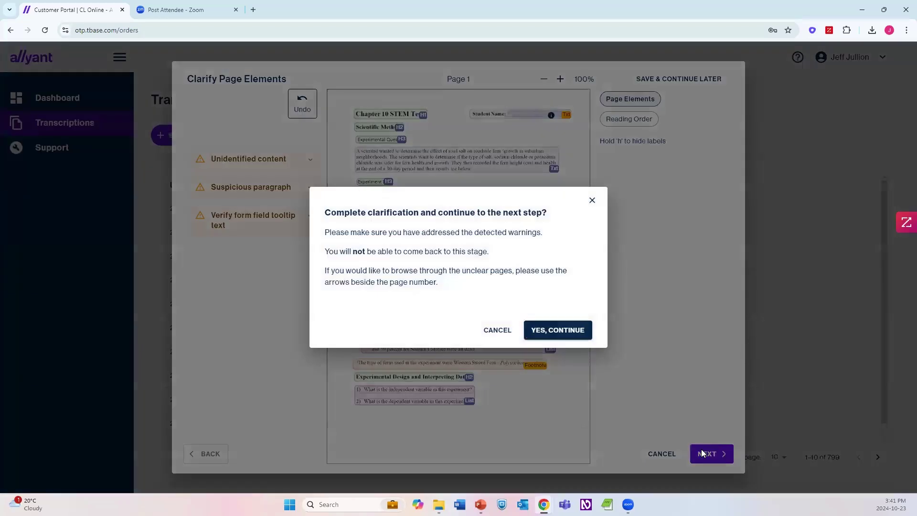
left_click(552, 331)
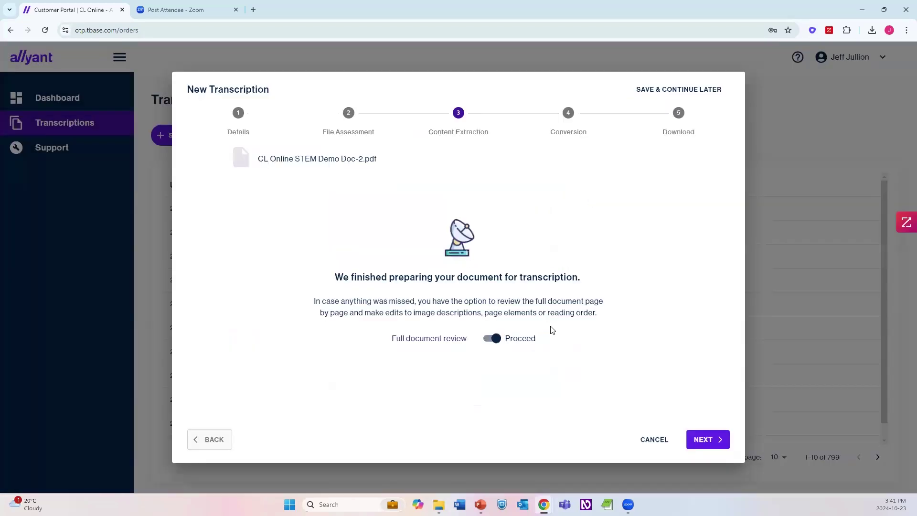
left_click(699, 441)
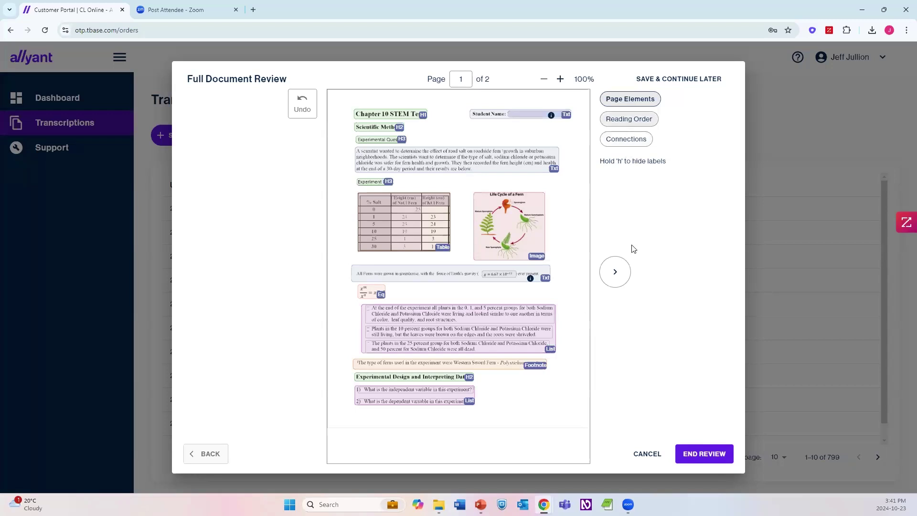
- Change the Writing a Conclusion for the Experiment heading on page 2 to level H2
left_click(619, 270)
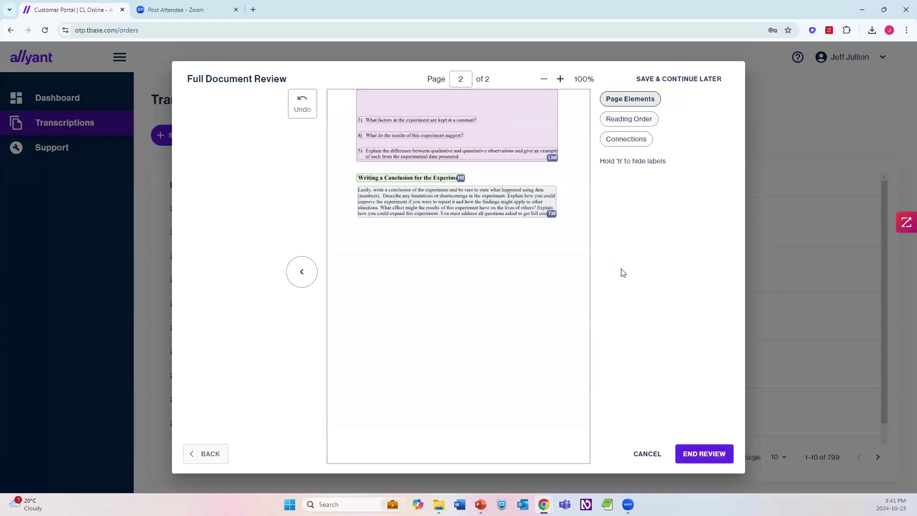
left_click(442, 181)
left_click(455, 156)
left_click(461, 133)
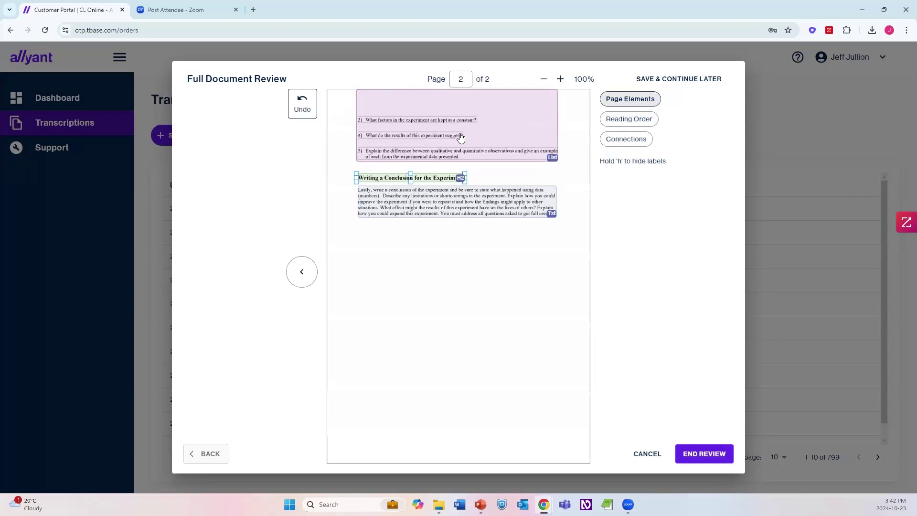
- Connect the numbered question list at the end of page 1 with its continuation on page 2 and check the link on both pages
left_click(302, 272)
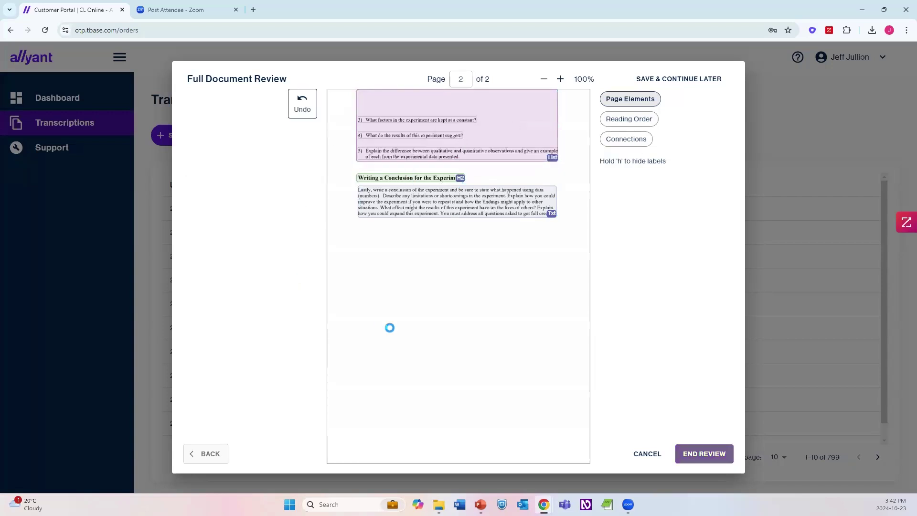
left_click(623, 140)
left_click(470, 402)
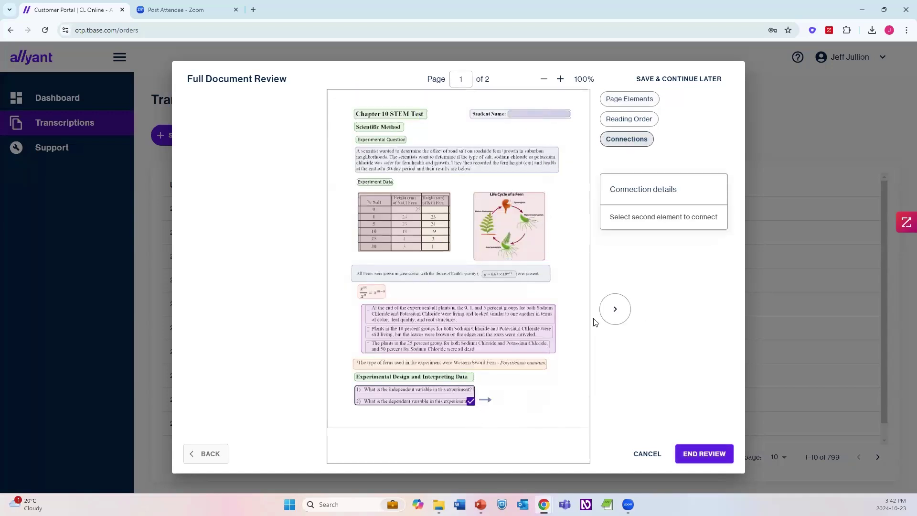
left_click(616, 311)
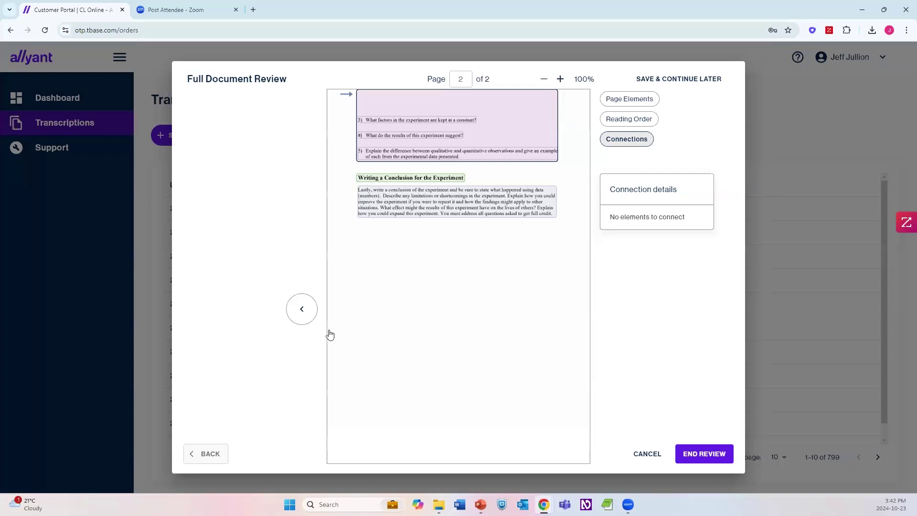
left_click(307, 313)
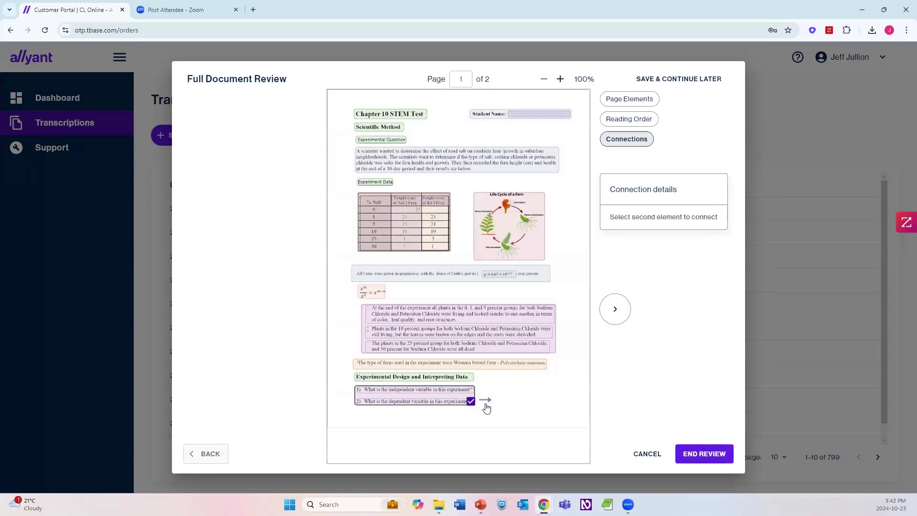
left_click(615, 311)
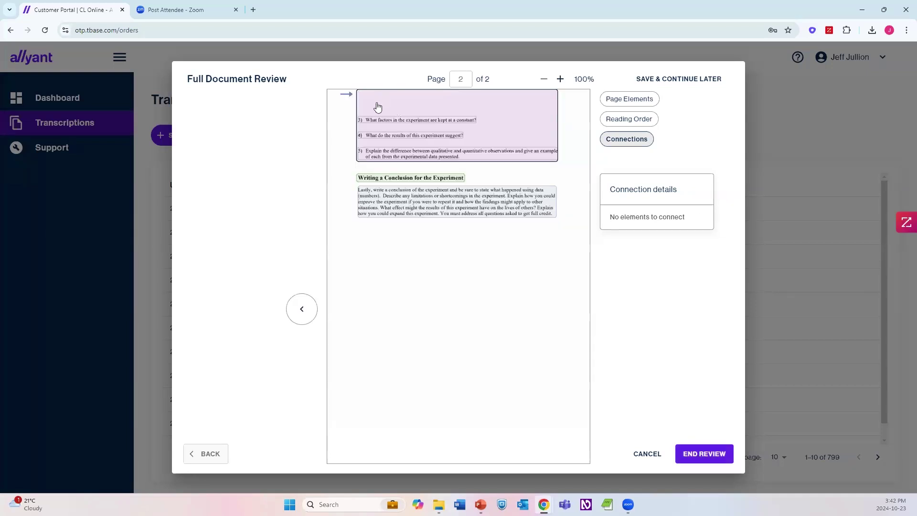
- Check page 2's reading order, end the full document review and continue to the conversion
left_click(620, 103)
left_click(624, 120)
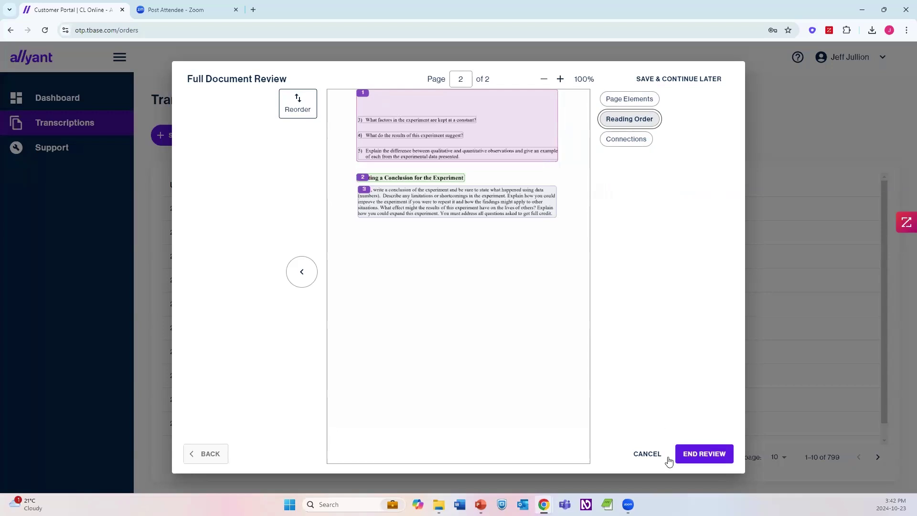
left_click(693, 457)
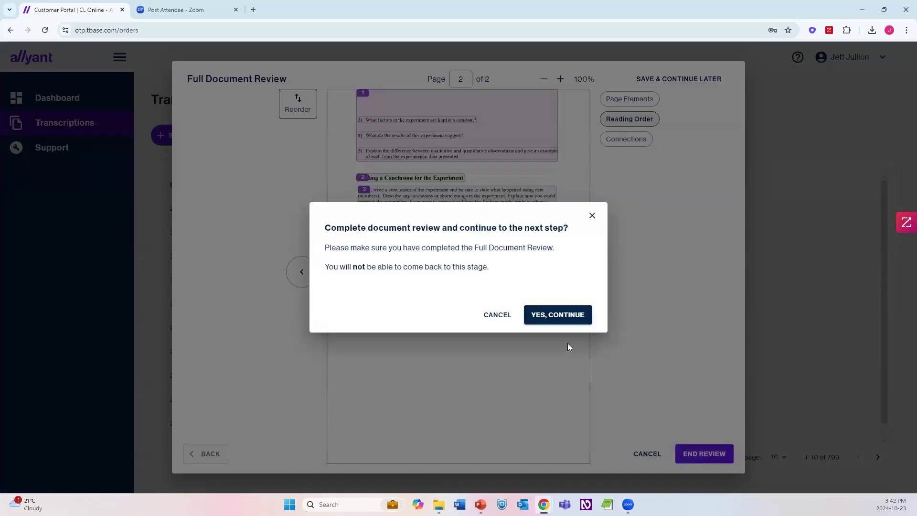
left_click(546, 317)
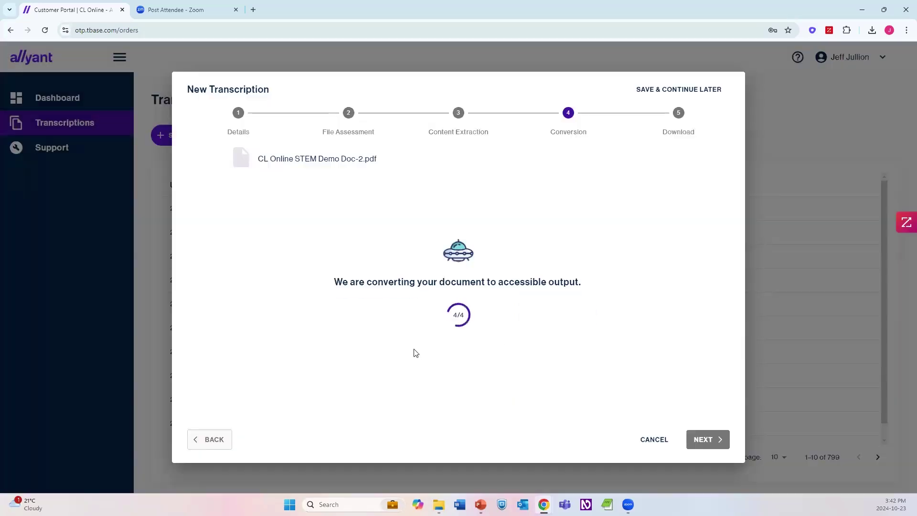
- Download the accessible file CL Online STEM Demo Doc-2-UA.pdf and open it in a maximized Adobe Acrobat Pro window
left_click(557, 346)
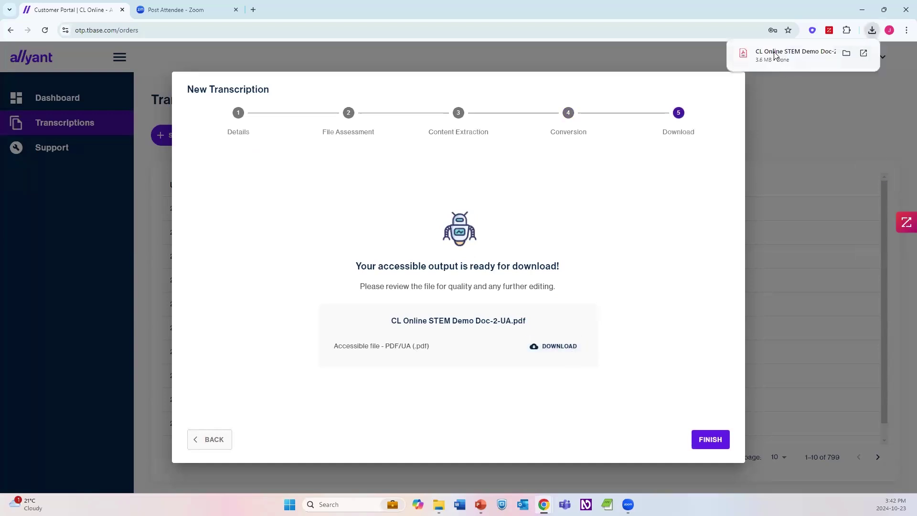
left_click(774, 54)
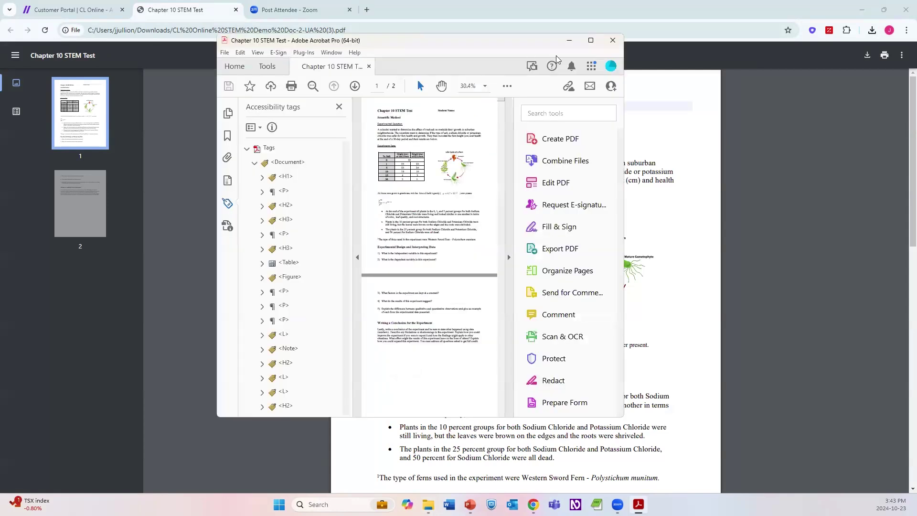
left_click(591, 41)
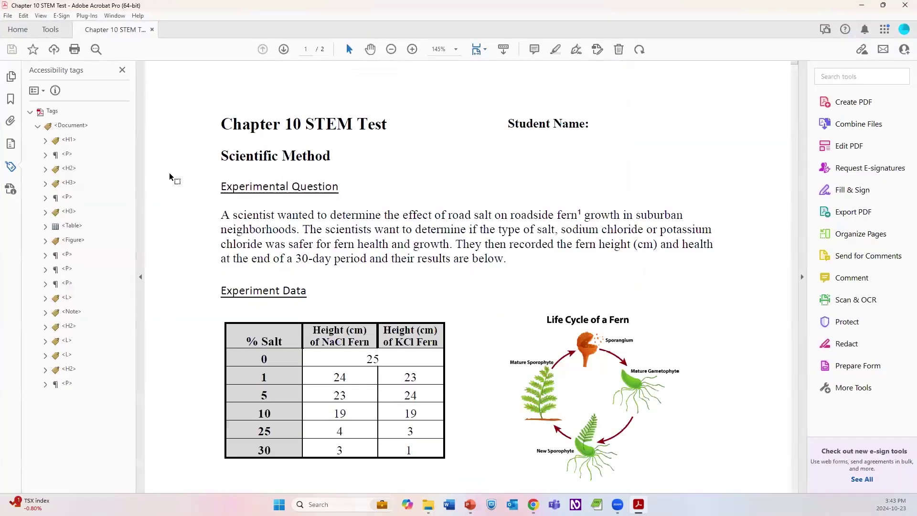
- Inspect the H1, H2, H3 and paragraph tags, and expand the Table tag down to the cells of its first row
left_click(71, 126)
left_click(73, 142)
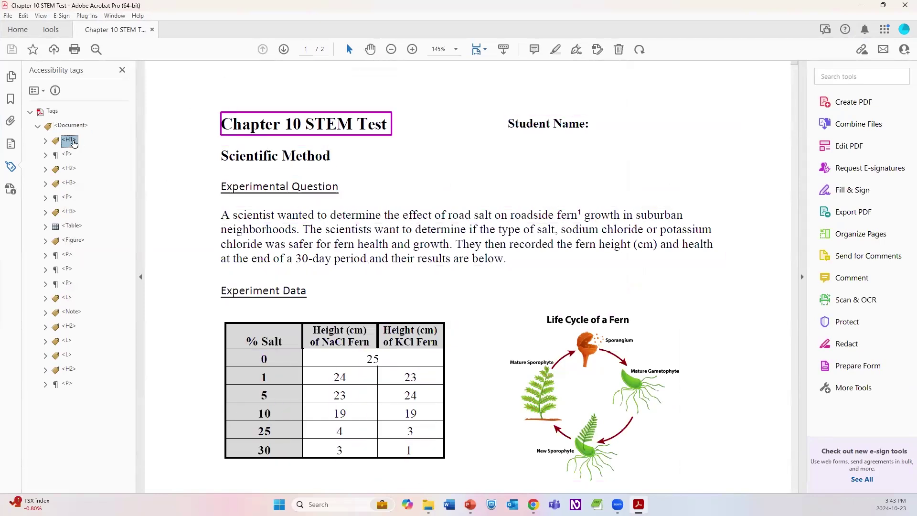
left_click(72, 170)
left_click(71, 183)
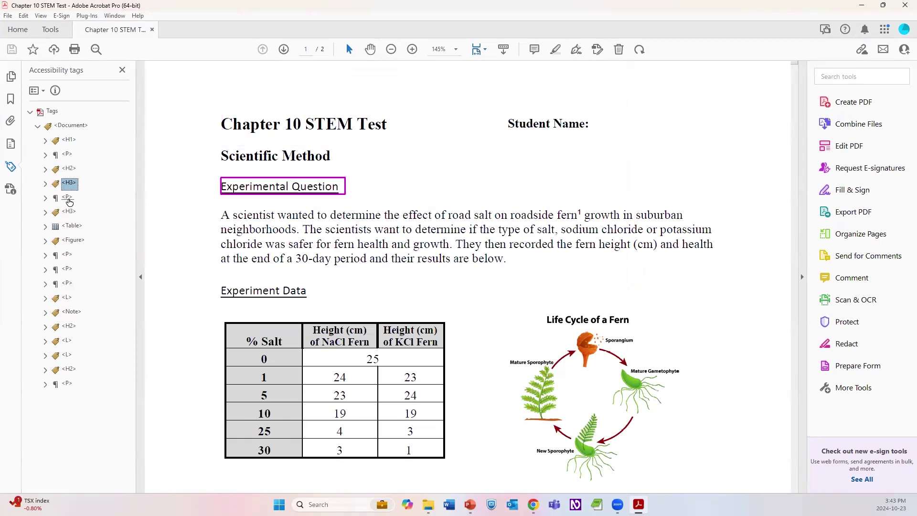
left_click(69, 200)
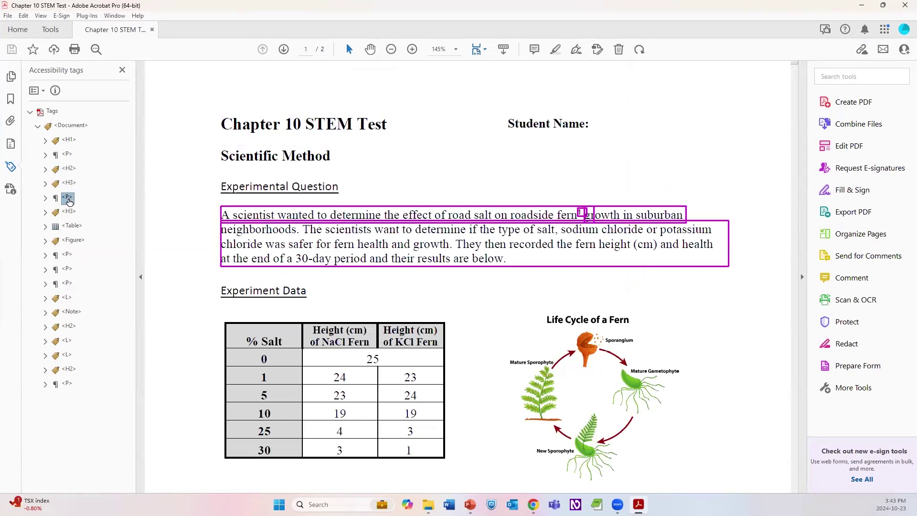
left_click(45, 228)
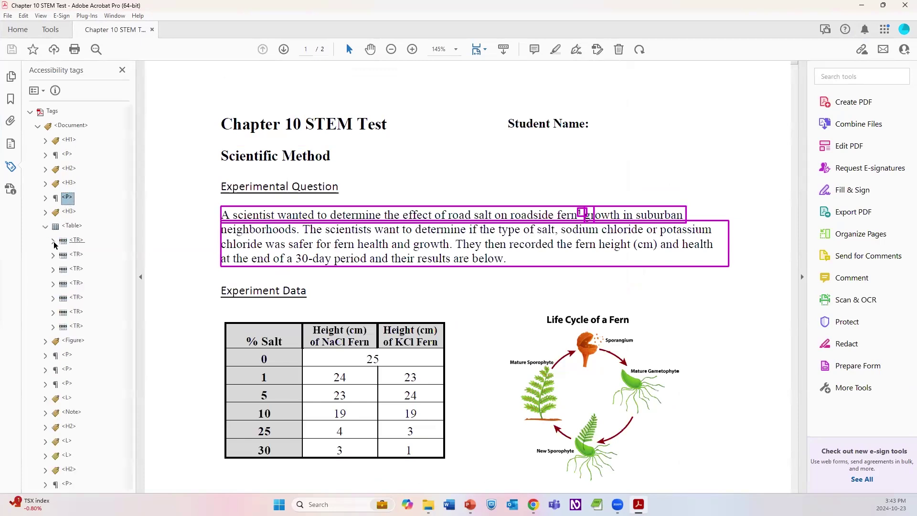
left_click(53, 242)
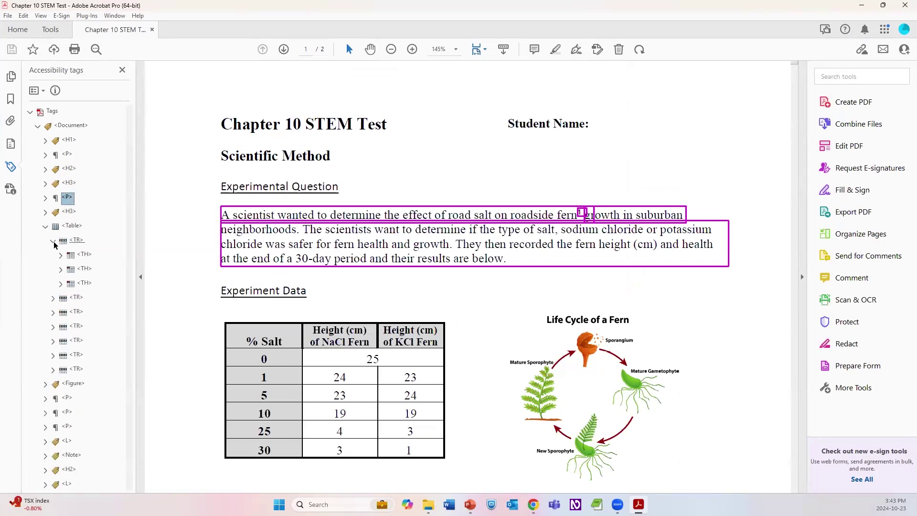